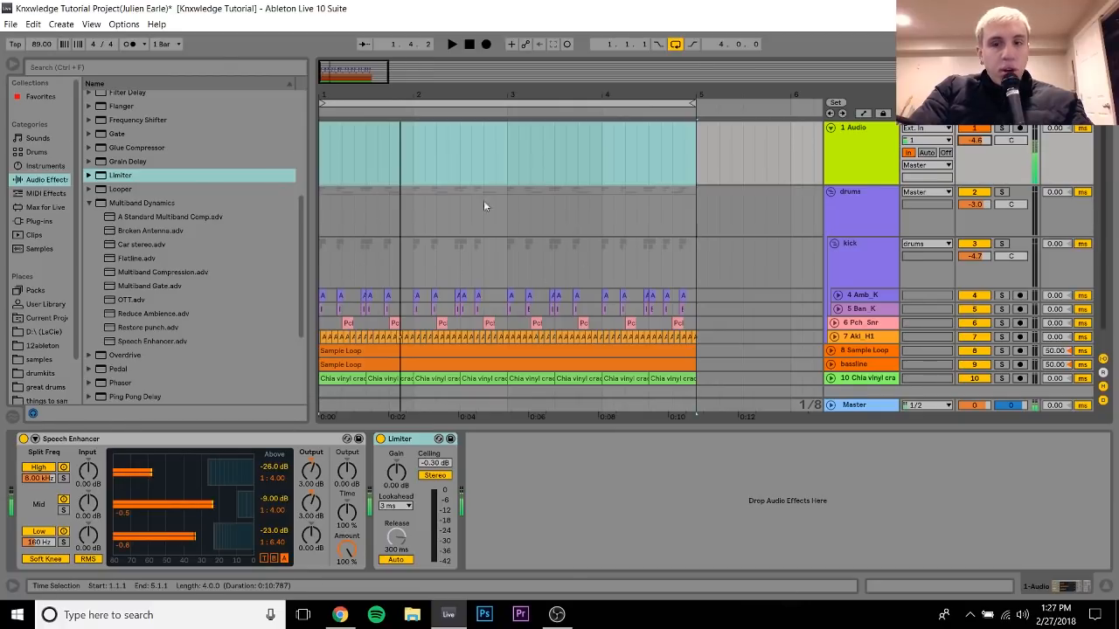
# Fold the 1 Audio track and show the drums group's devices with the full four-bar arrangement in view
pyautogui.press('u')
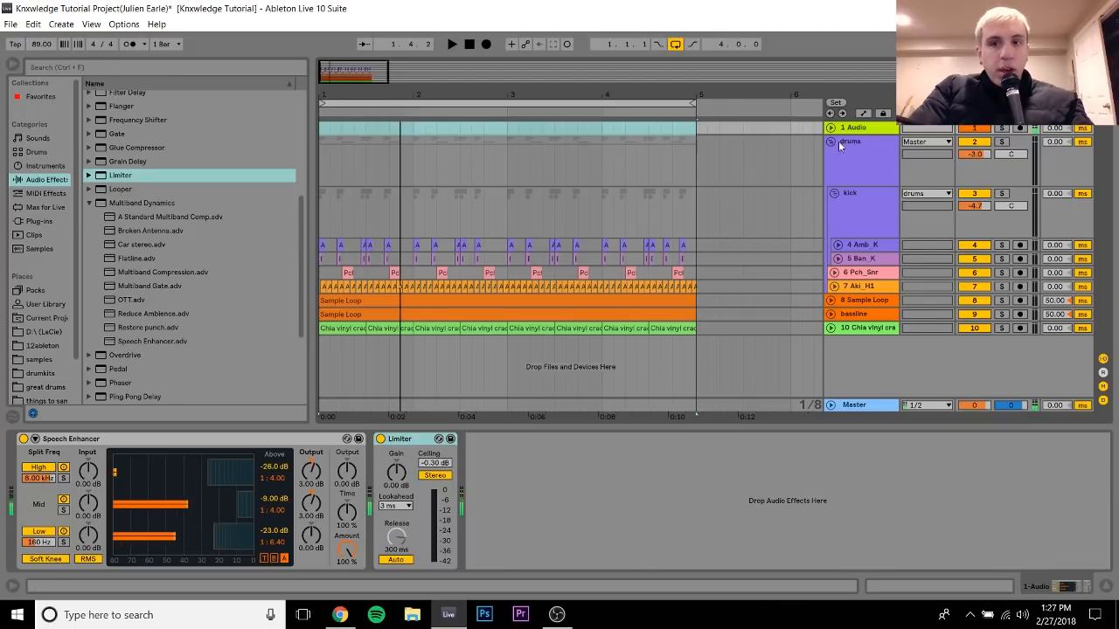
pyautogui.click(708, 148)
pyautogui.moveTo(548, 95); pyautogui.dragTo(477, 95)
pyautogui.moveTo(355, 84)
pyautogui.mouseDown()
pyautogui.moveTo(355, 127)
pyautogui.moveTo(341, 91)
pyautogui.moveTo(341, 100)
pyautogui.mouseUp()
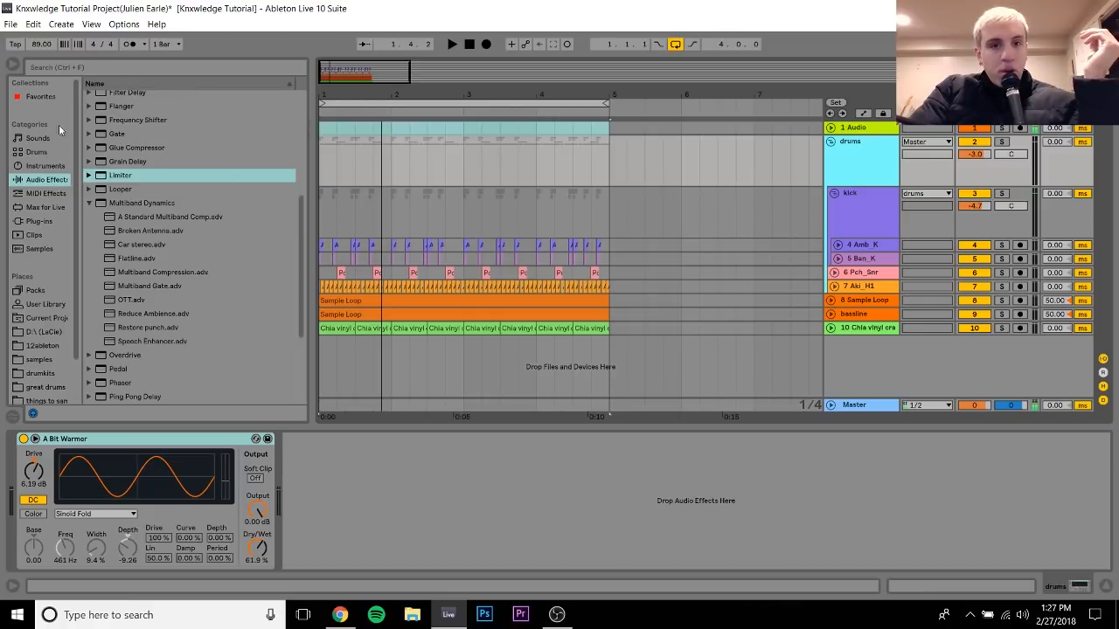
# Solo the drums group and play it from the start of the arrangement, stopping in bar 2
pyautogui.click(39, 48)
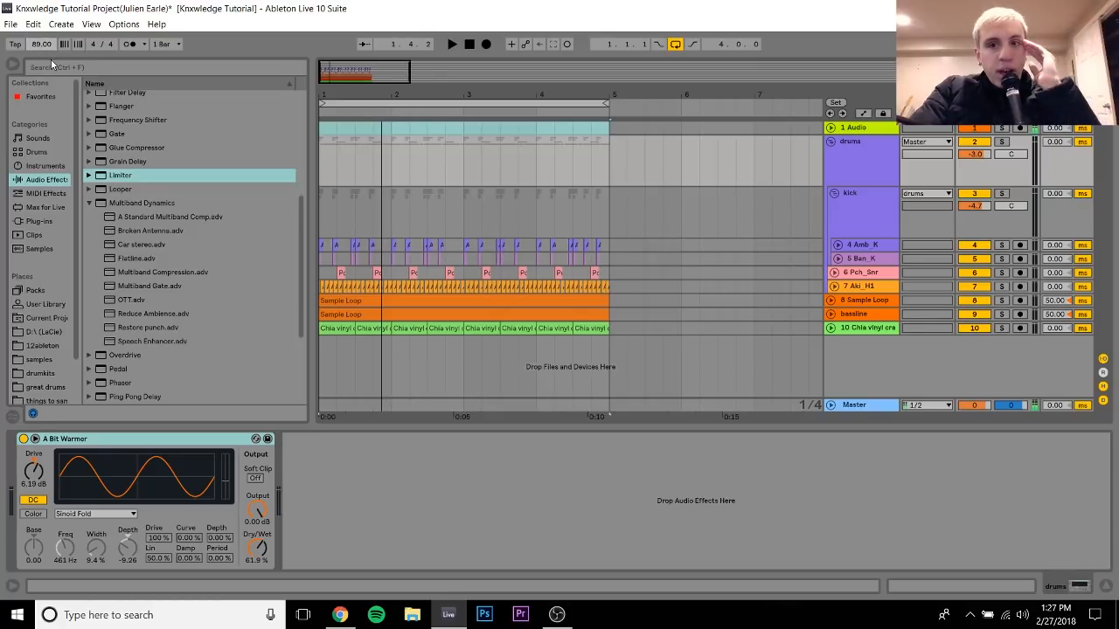
pyautogui.click(325, 169)
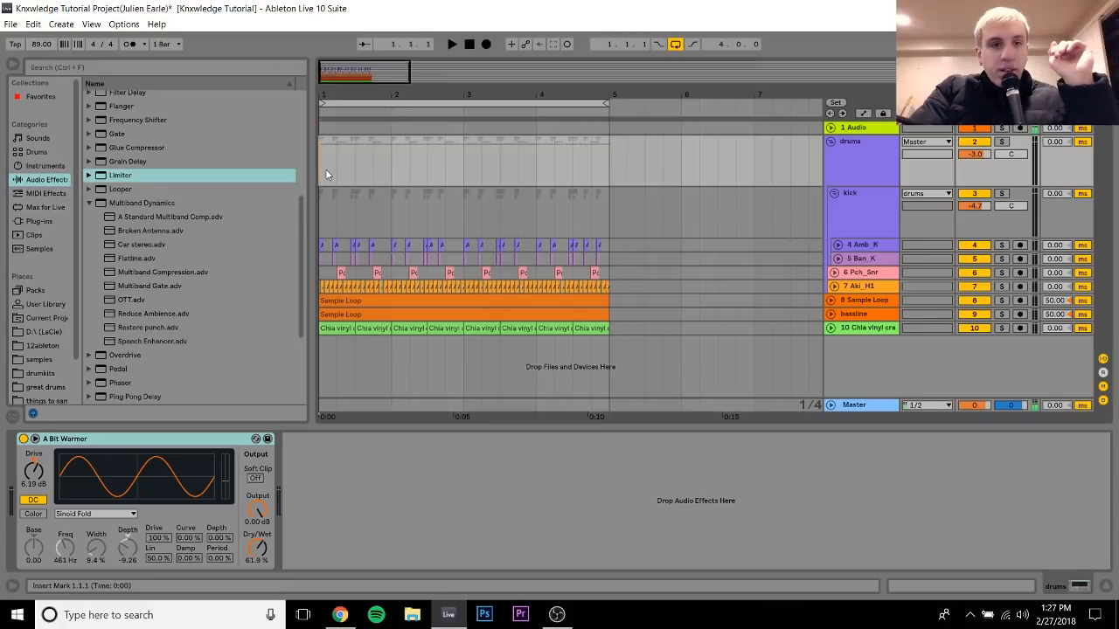
pyautogui.click(846, 146)
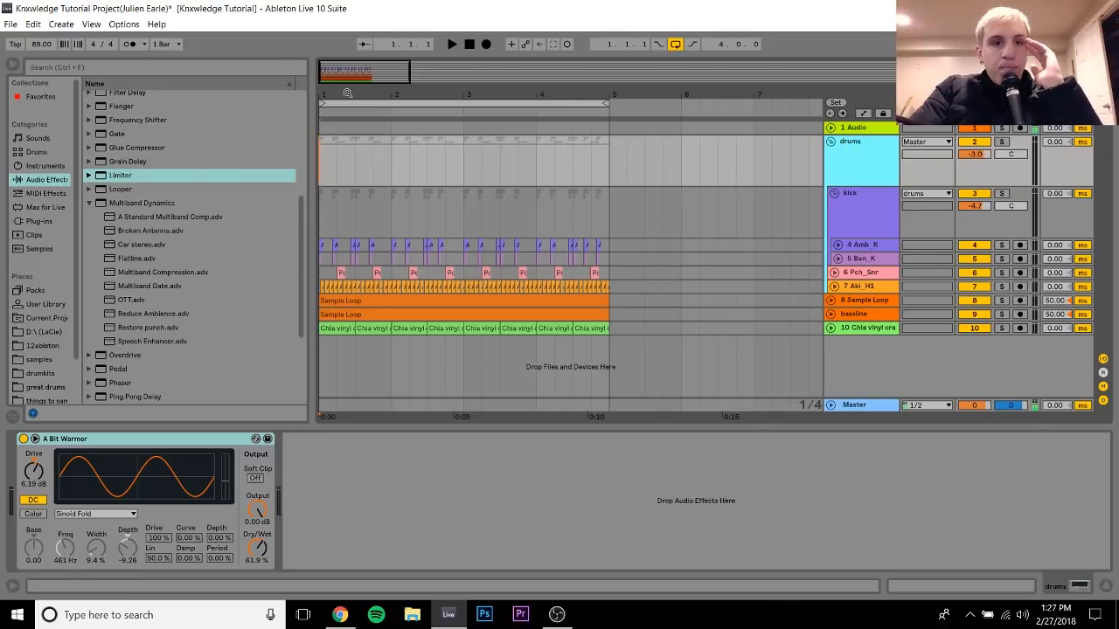
pyautogui.moveTo(349, 93); pyautogui.dragTo(347, 93)
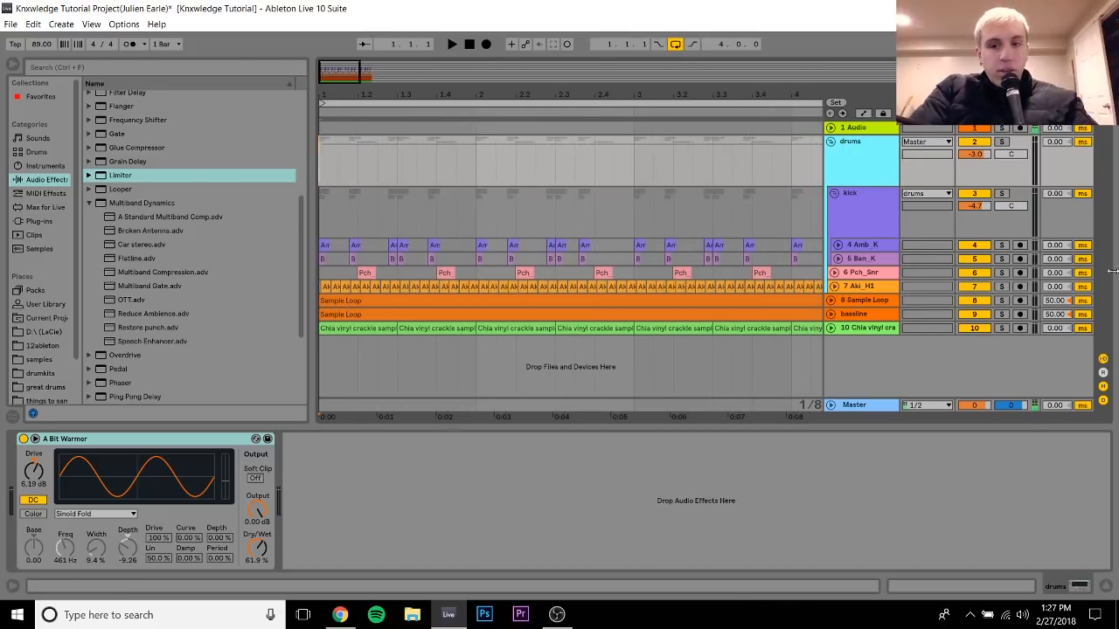
pyautogui.click(1002, 142)
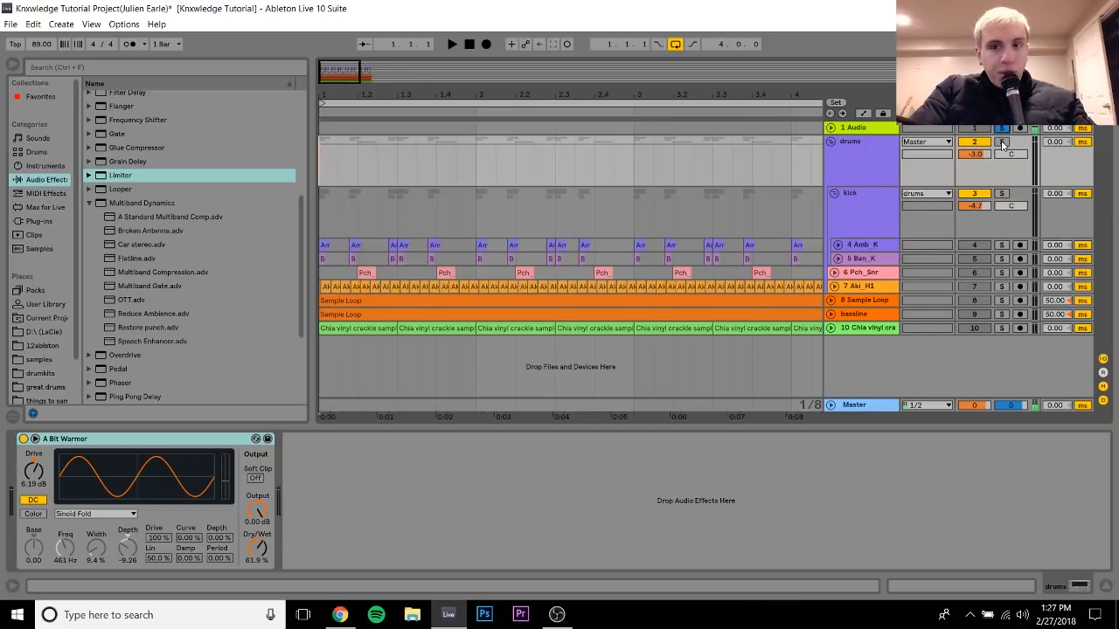
pyautogui.click(1003, 143)
pyautogui.press('space')
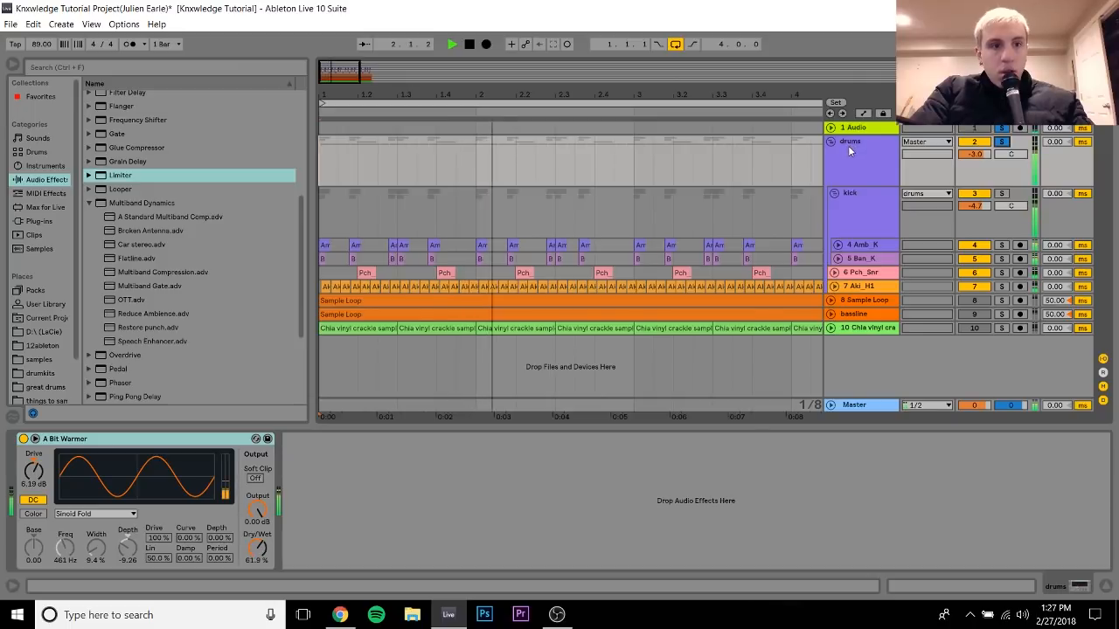
pyautogui.press('space')
# Solo the kick group inside drums and select it to show its device chain
pyautogui.click(848, 147)
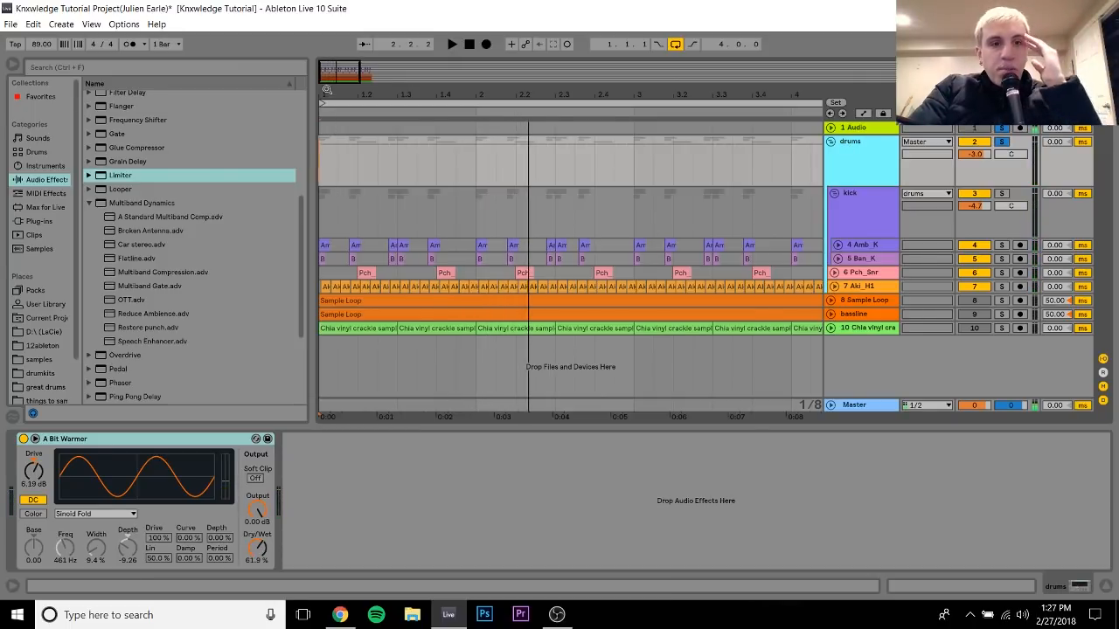
pyautogui.press('+')
pyautogui.press('+')
pyautogui.press('+')
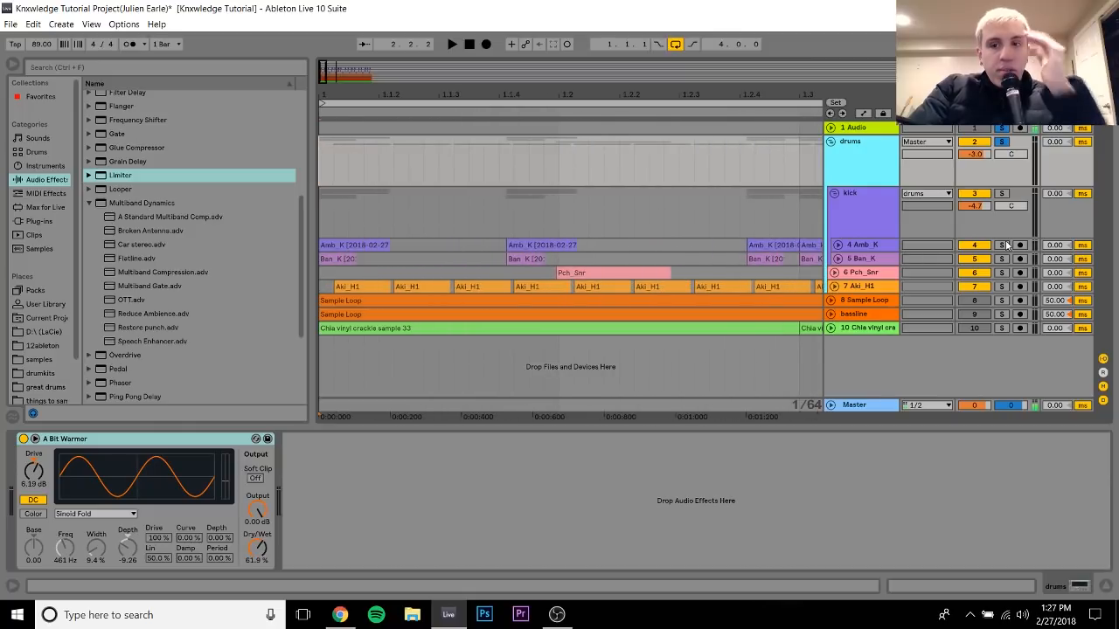
pyautogui.click(1002, 194)
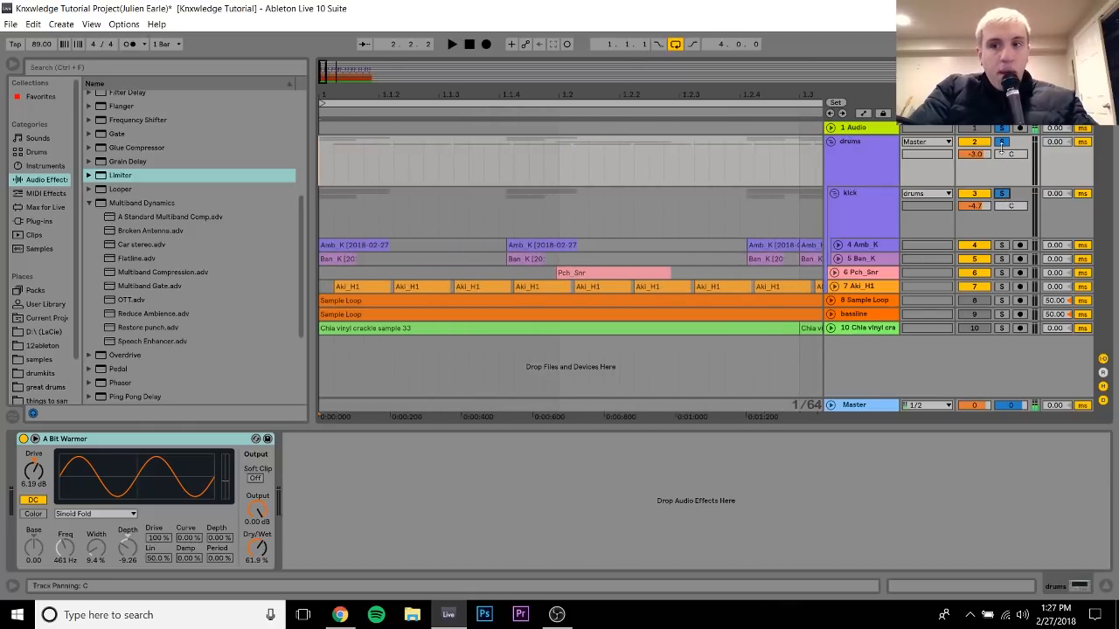
pyautogui.click(855, 203)
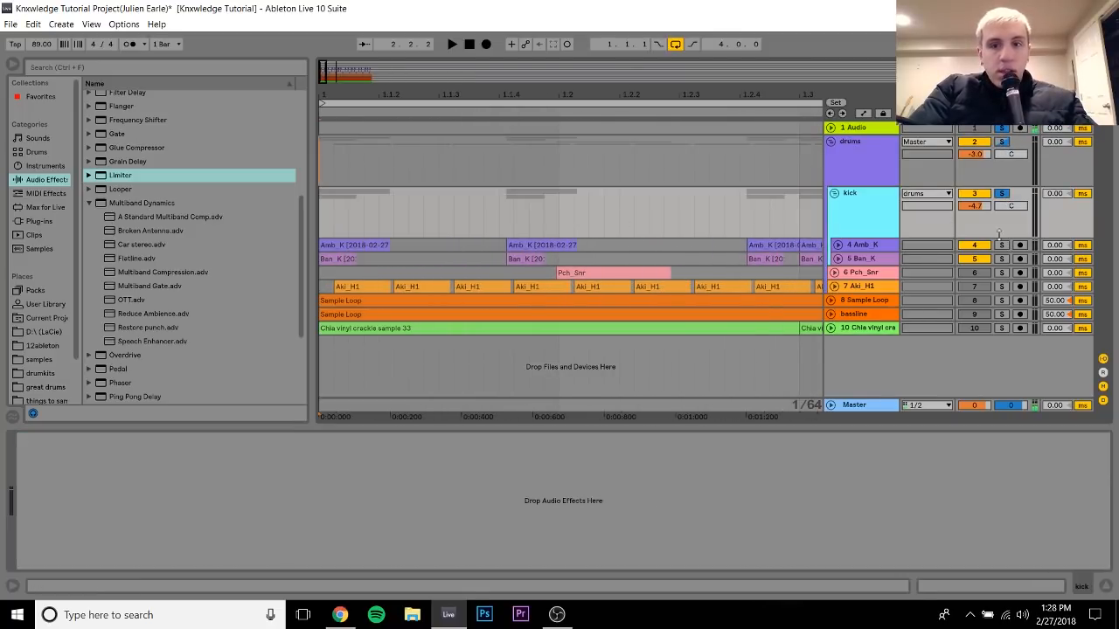
# Solo the Amb_K kick layer and play it briefly from the start
pyautogui.click(1001, 245)
pyautogui.press('space')
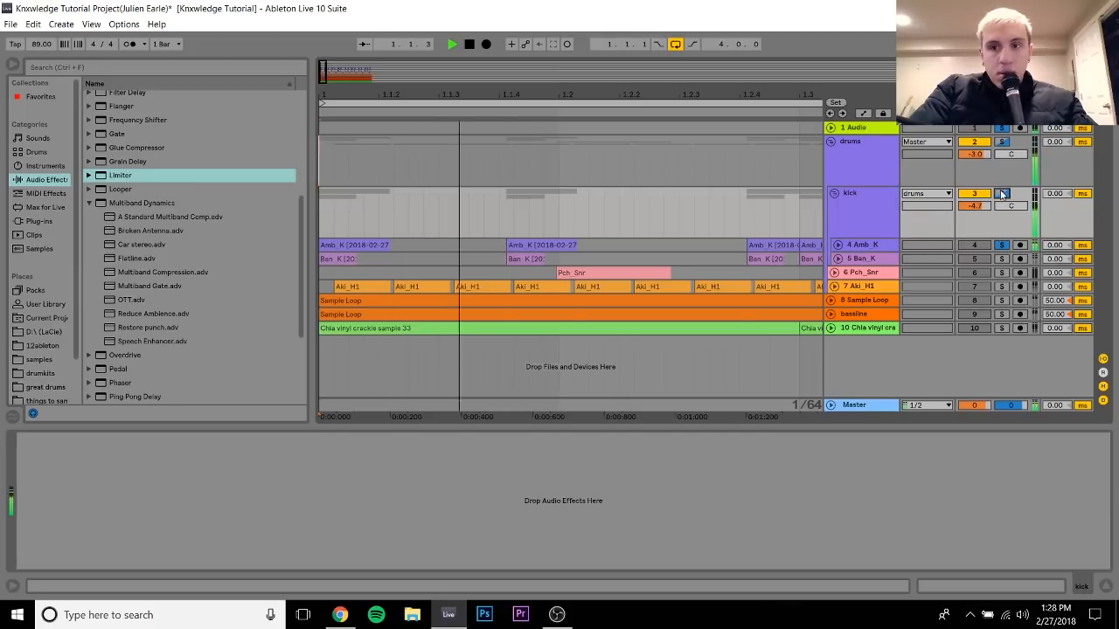
pyautogui.press('space')
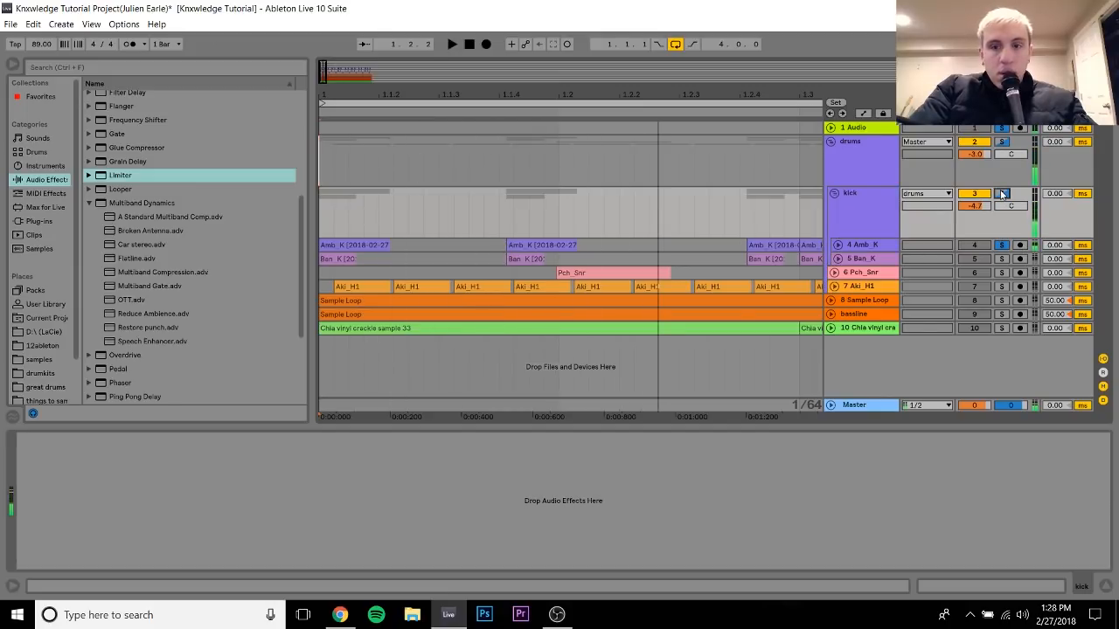
# Audition the Ban_K kick layer in solo, then clear the solo on both kick layers
pyautogui.press('space')
pyautogui.click(1002, 245)
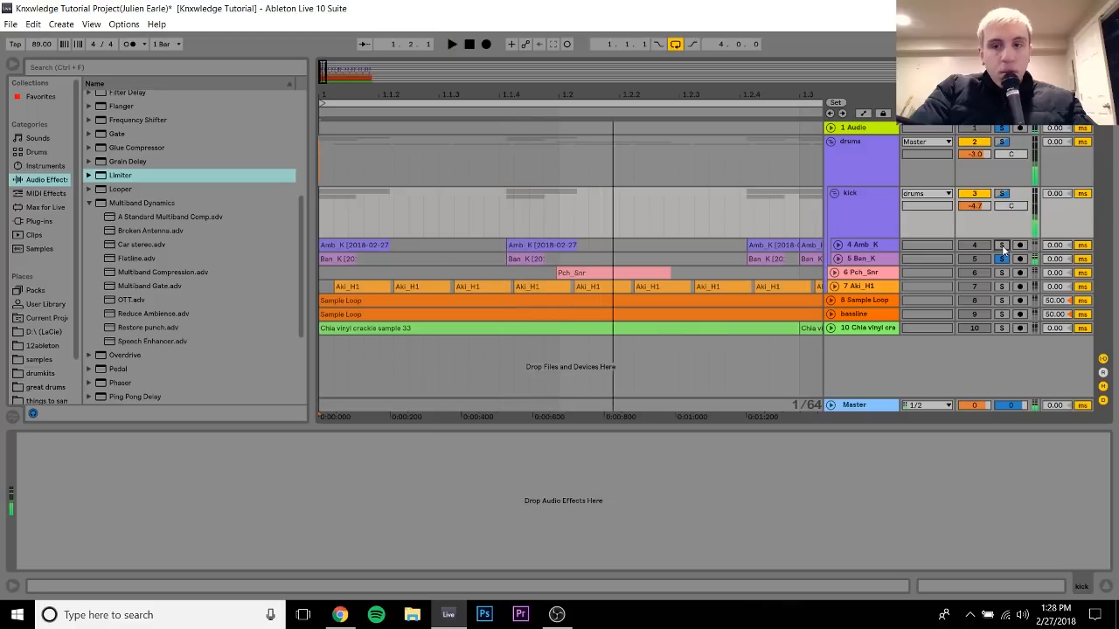
pyautogui.click(1001, 245)
pyautogui.click(1003, 259)
# Examine the EQ Eight curves of the Amb_K and Ban_K tracks and unfold both tracks to show their waveforms
pyautogui.click(853, 245)
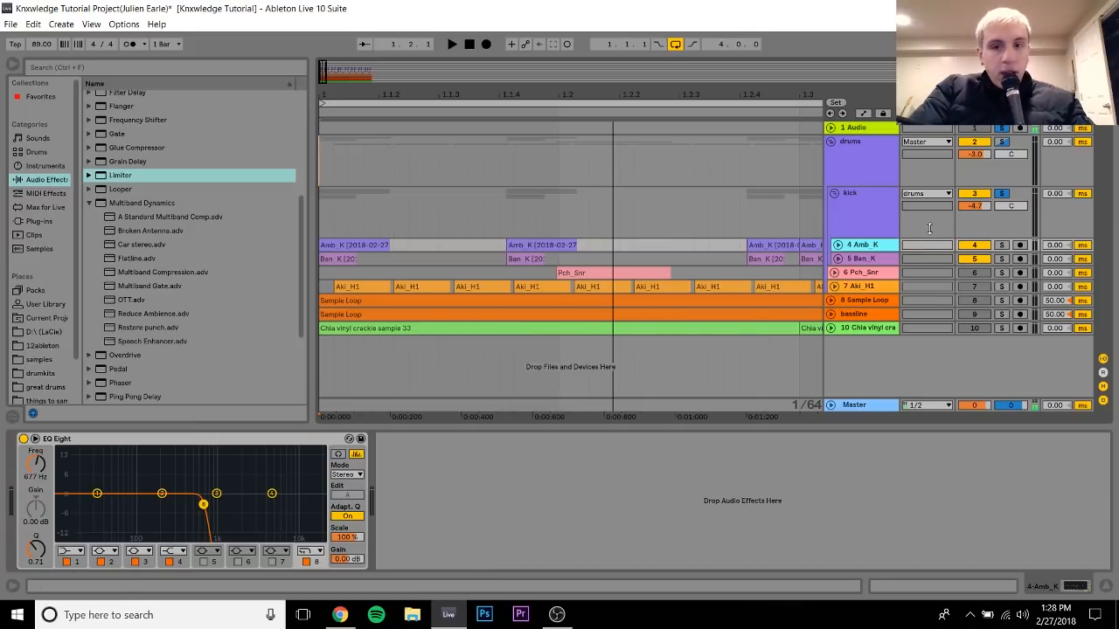
pyautogui.click(878, 260)
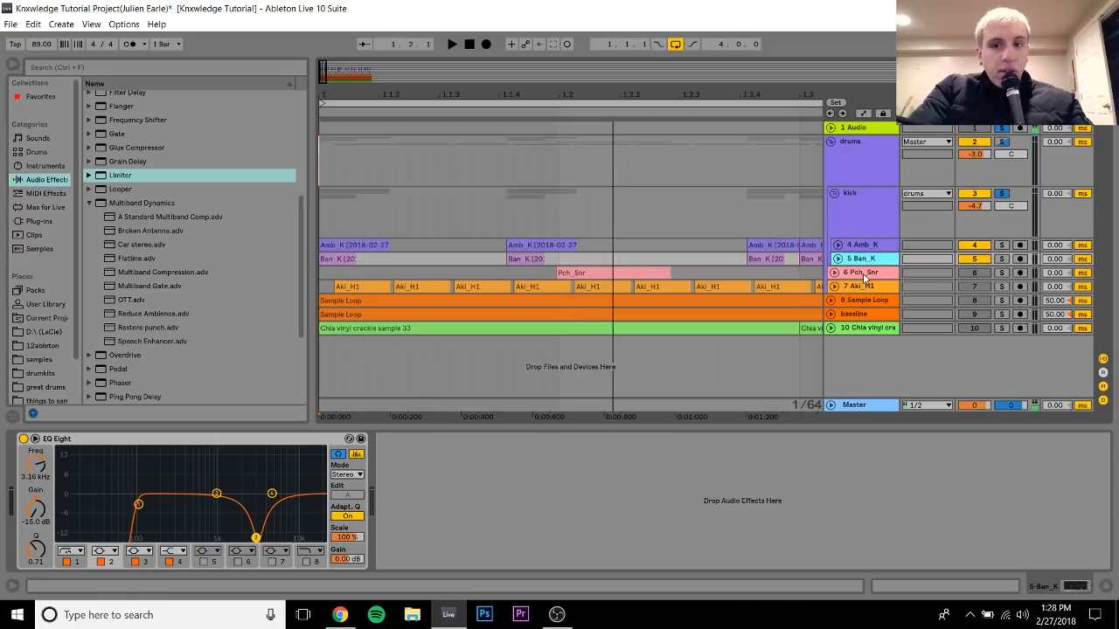
pyautogui.click(837, 245)
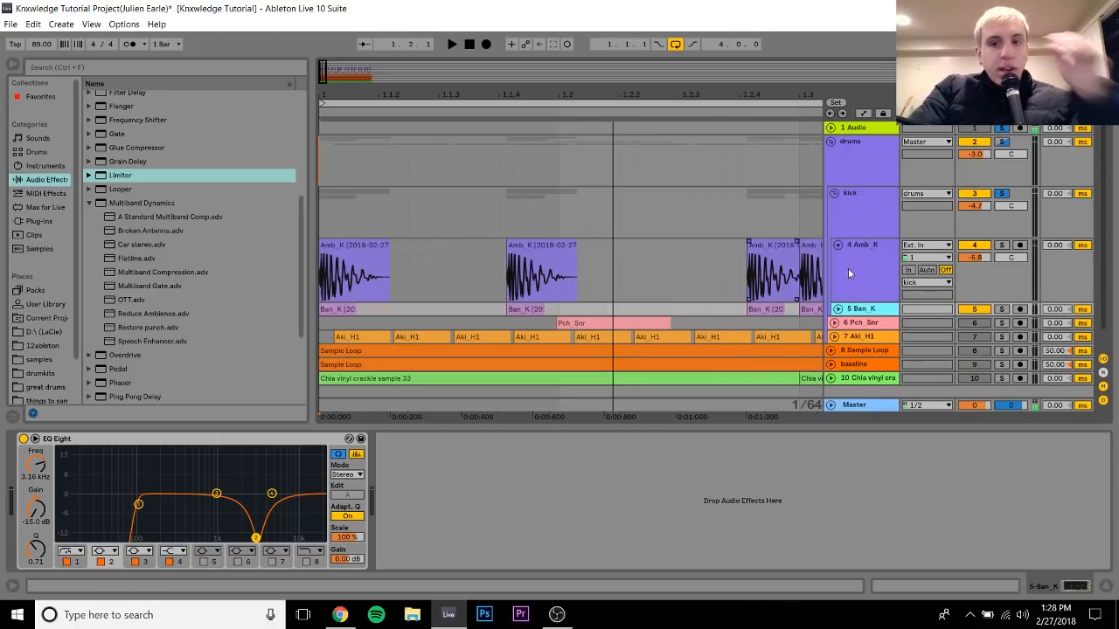
pyautogui.click(838, 309)
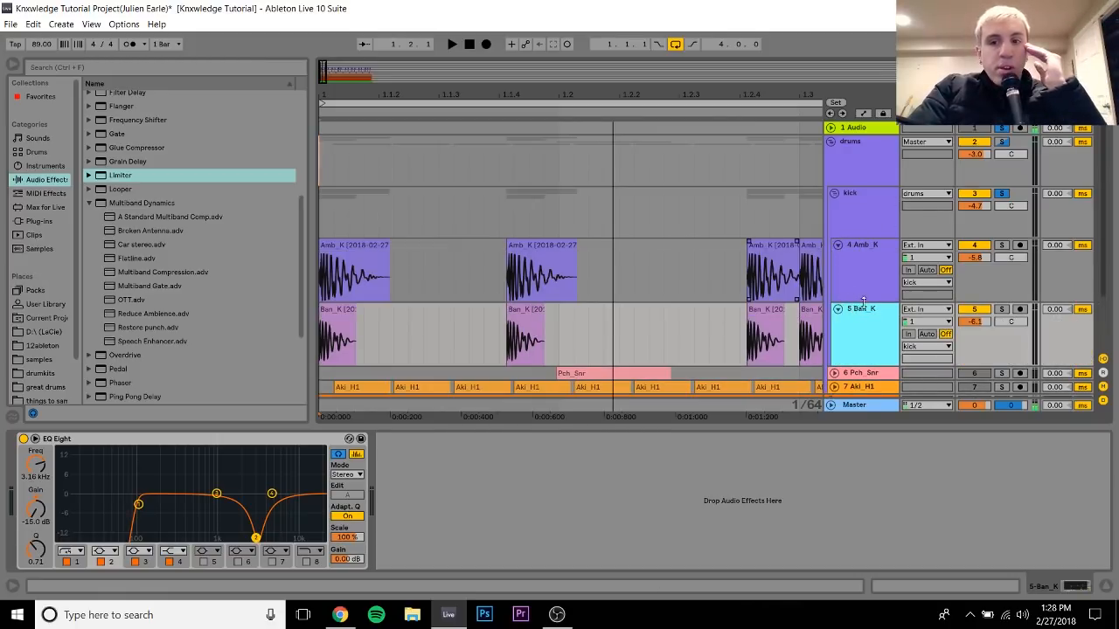
pyautogui.click(865, 250)
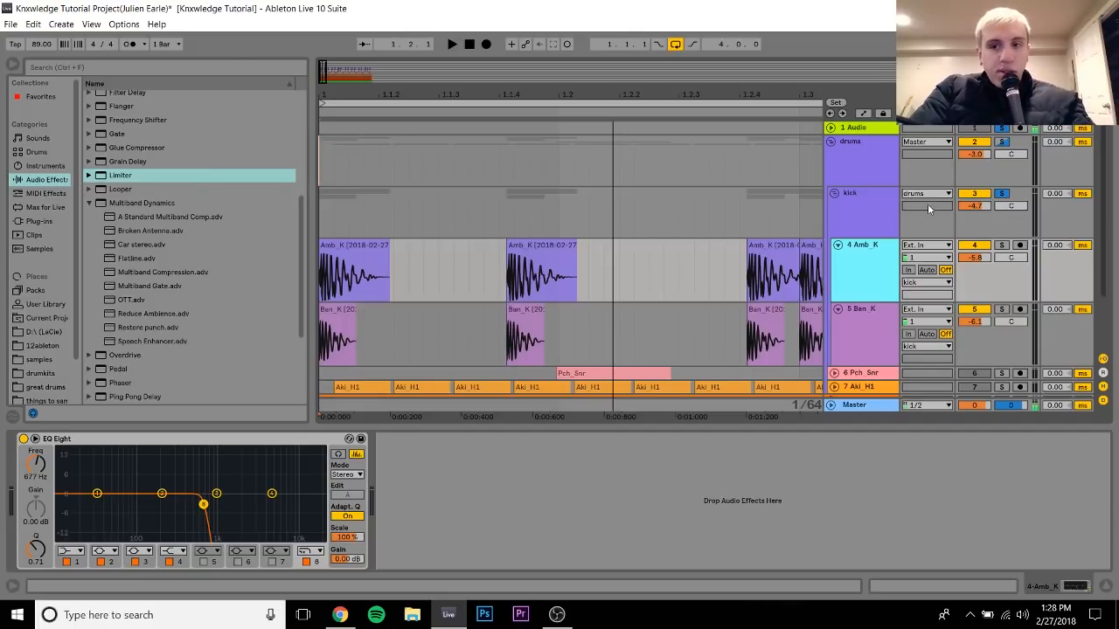
# Play the two kick layers together, then show the Ban_K track's EQ Eight with both kick tracks unfolded
pyautogui.press('space')
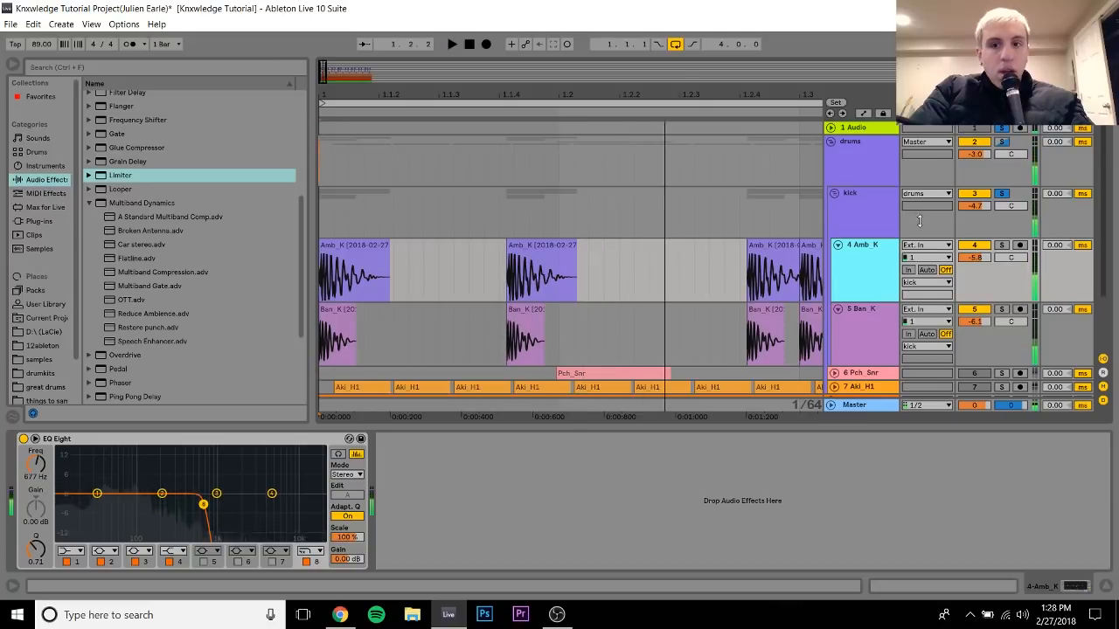
pyautogui.click(838, 245)
pyautogui.click(838, 260)
pyautogui.click(849, 260)
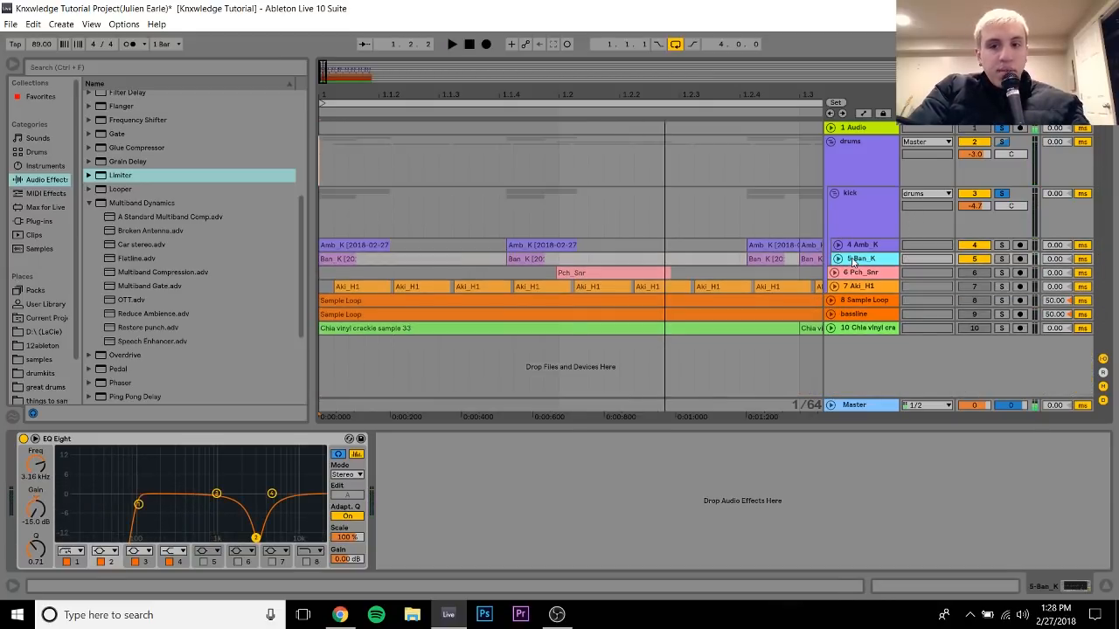
pyautogui.click(837, 260)
pyautogui.click(837, 246)
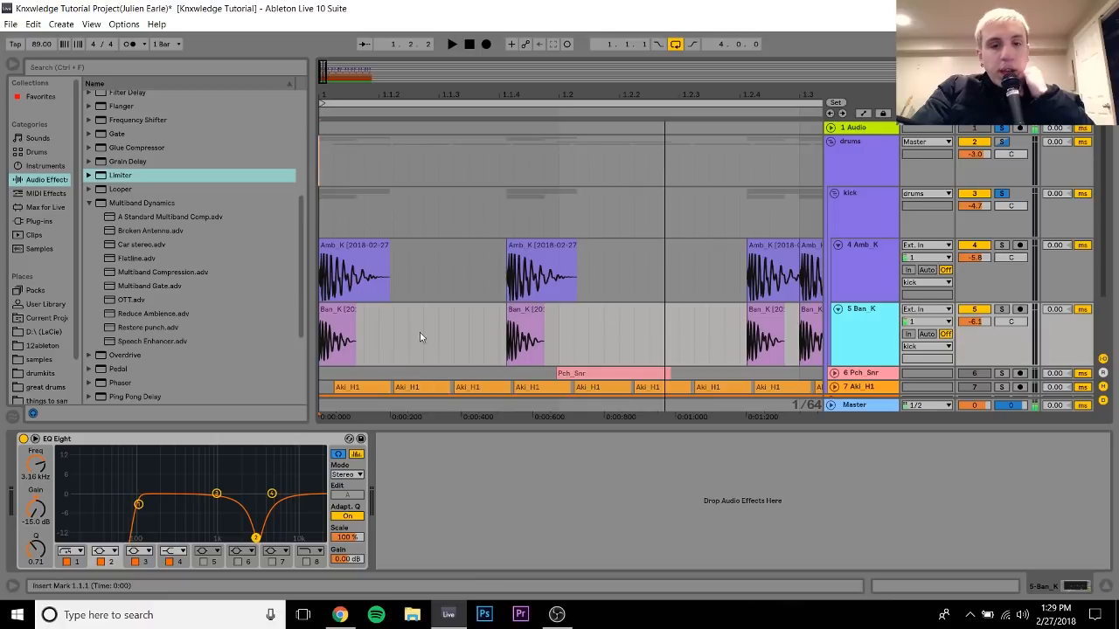
# Select the first Ban_K clip and play the layered kick pattern repeatedly from the start
pyautogui.click(343, 309)
pyautogui.press('space')
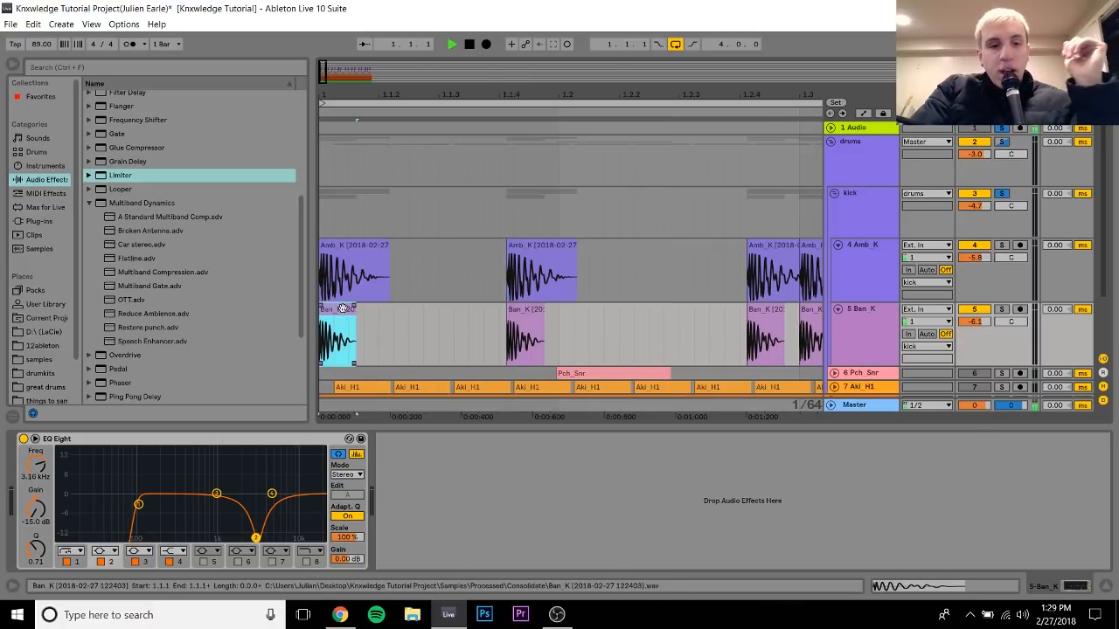
pyautogui.press('space')
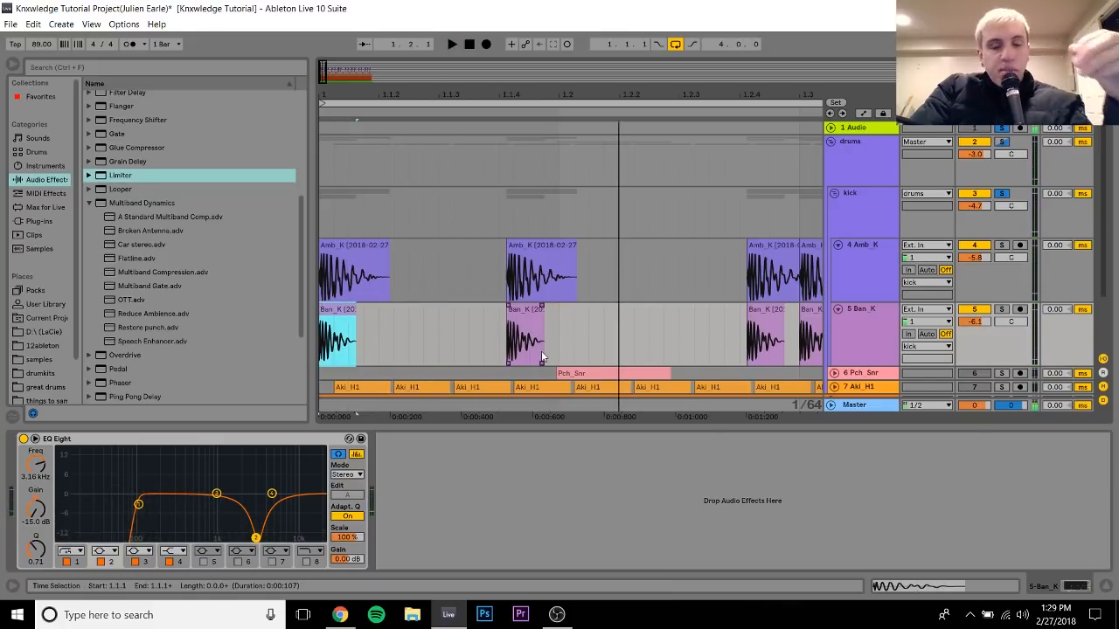
pyautogui.press('space')
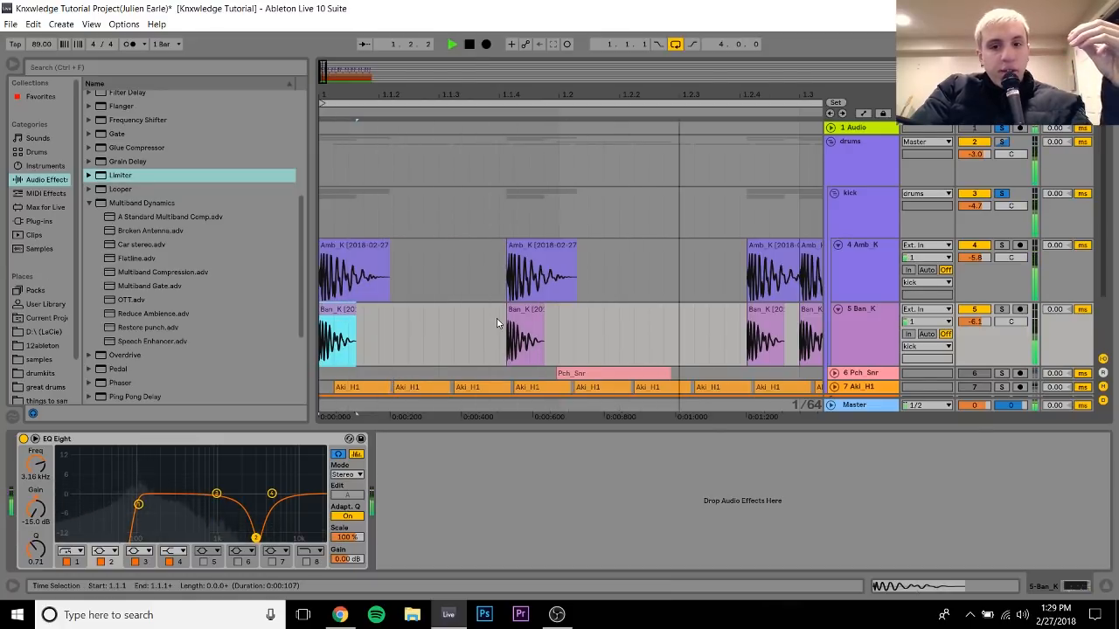
pyautogui.press('space')
pyautogui.press('-')
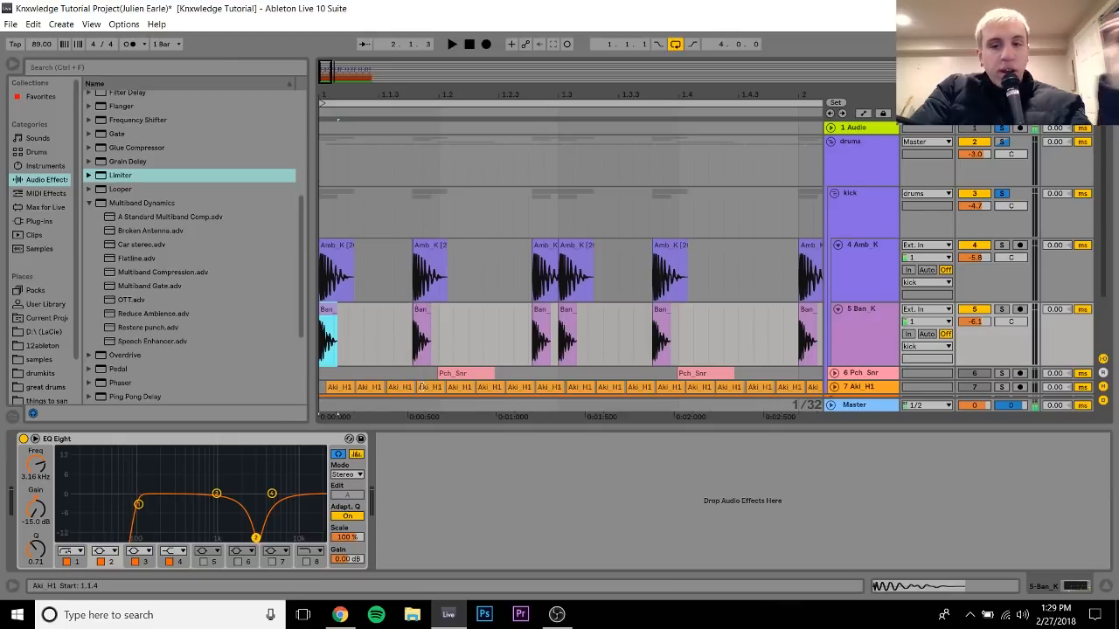
pyautogui.press('space')
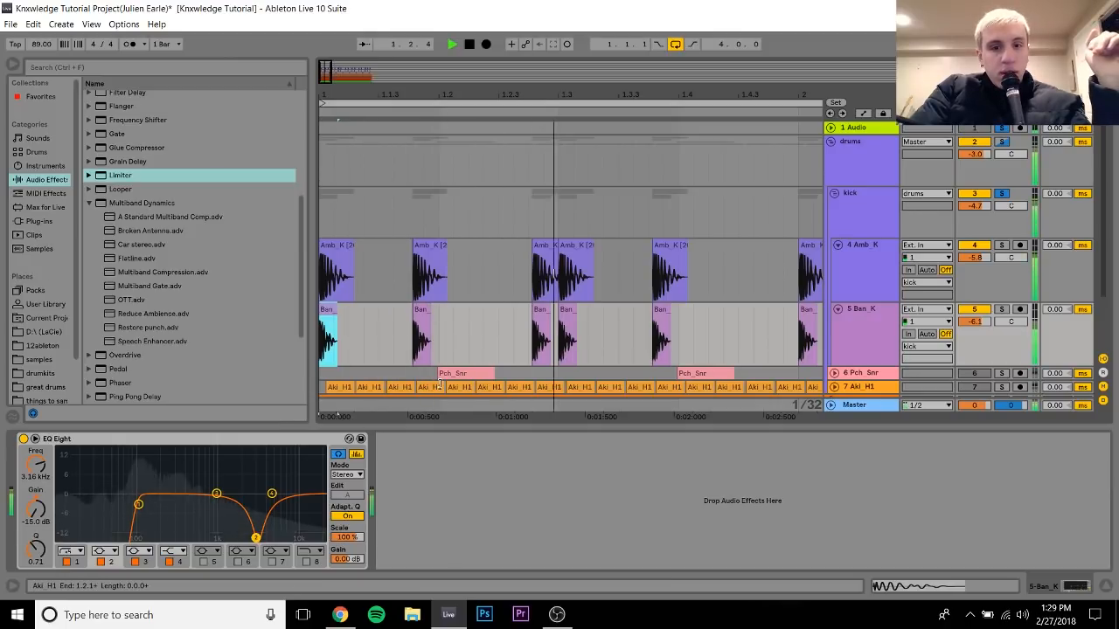
pyautogui.press('space')
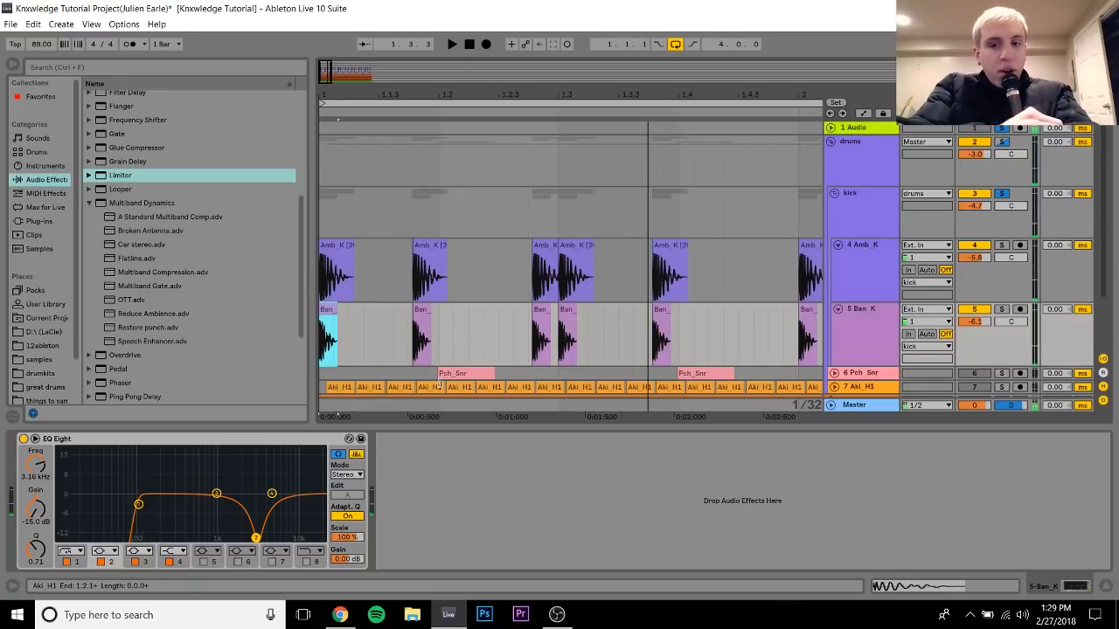
# Fold the kick group, solo the Pch_Snr track and play the snare from the start
pyautogui.click(833, 194)
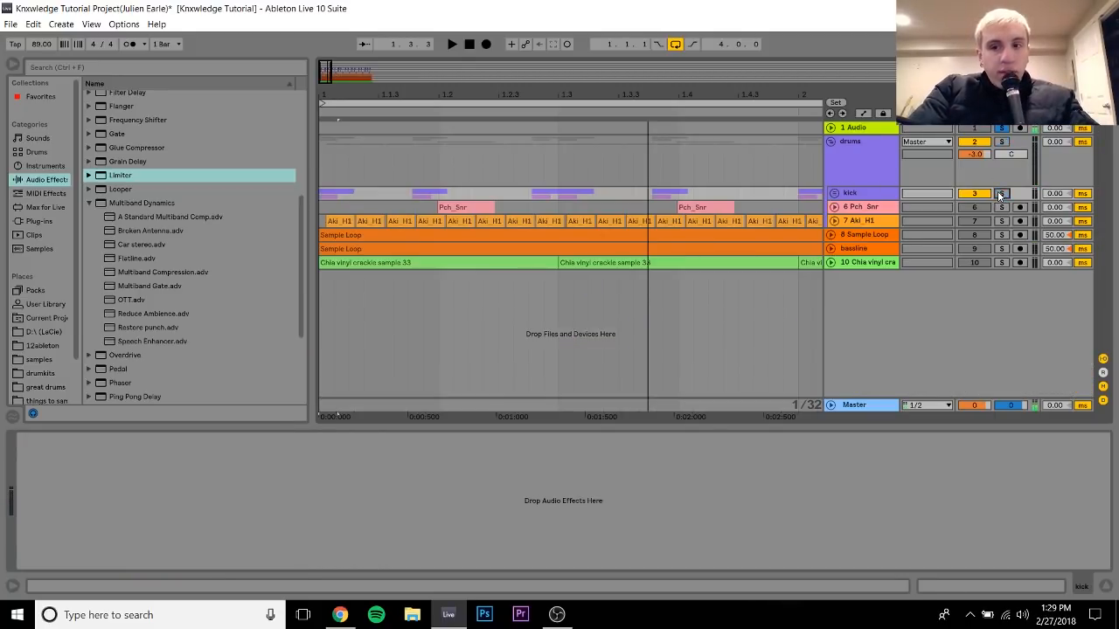
pyautogui.click(1003, 207)
pyautogui.click(865, 210)
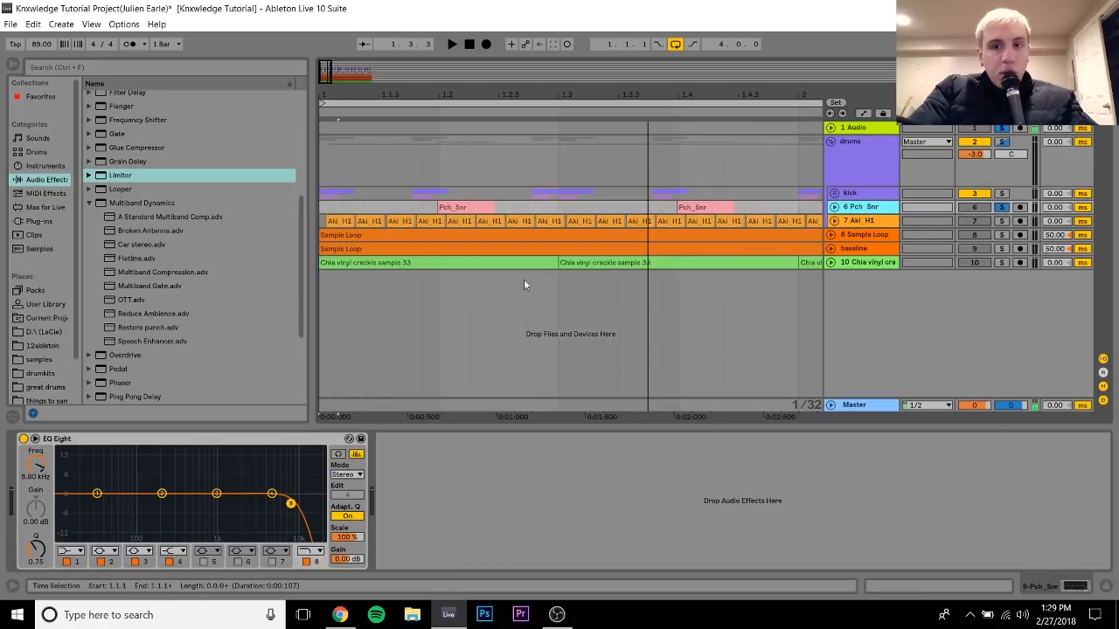
pyautogui.press('space')
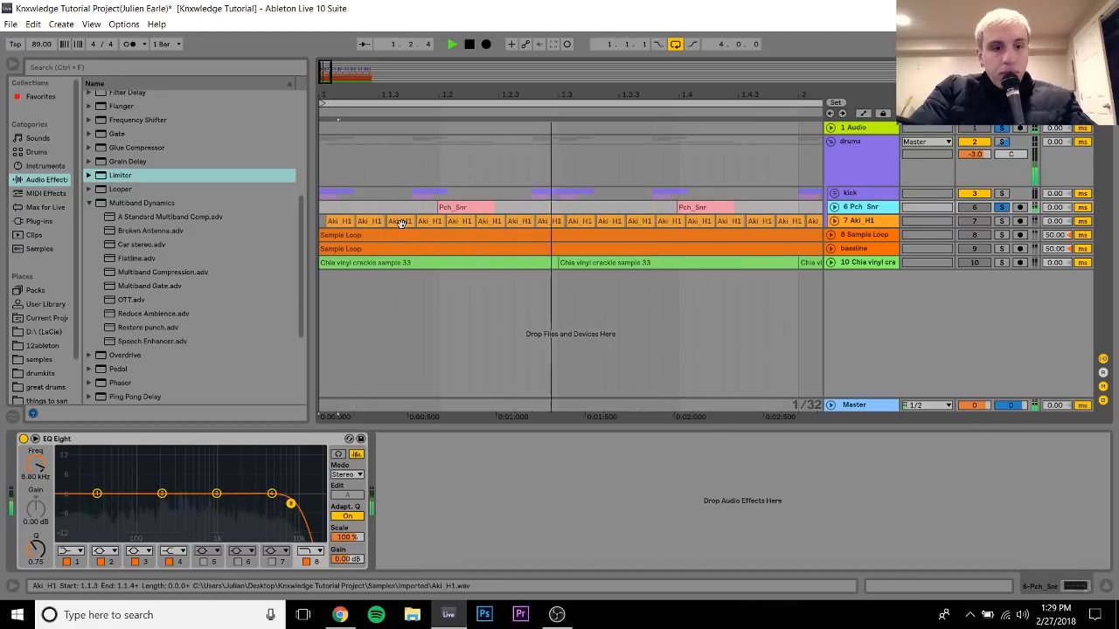
pyautogui.press('space')
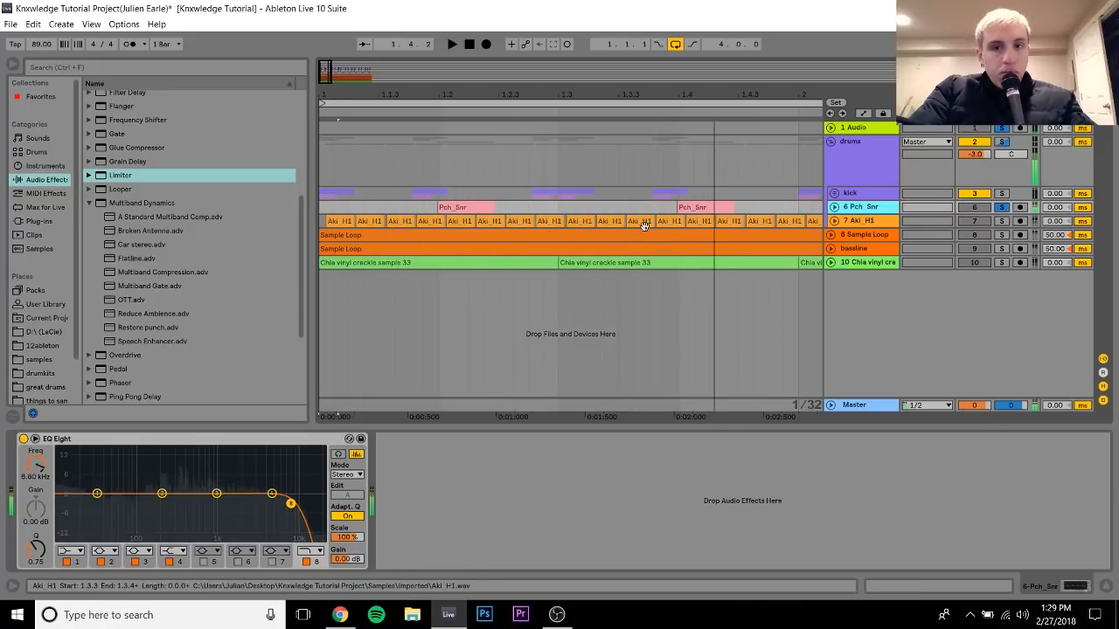
# Inspect the first Pch_Snr clip's sample settings, then return to the track's EQ Eight
pyautogui.doubleClick(472, 206)
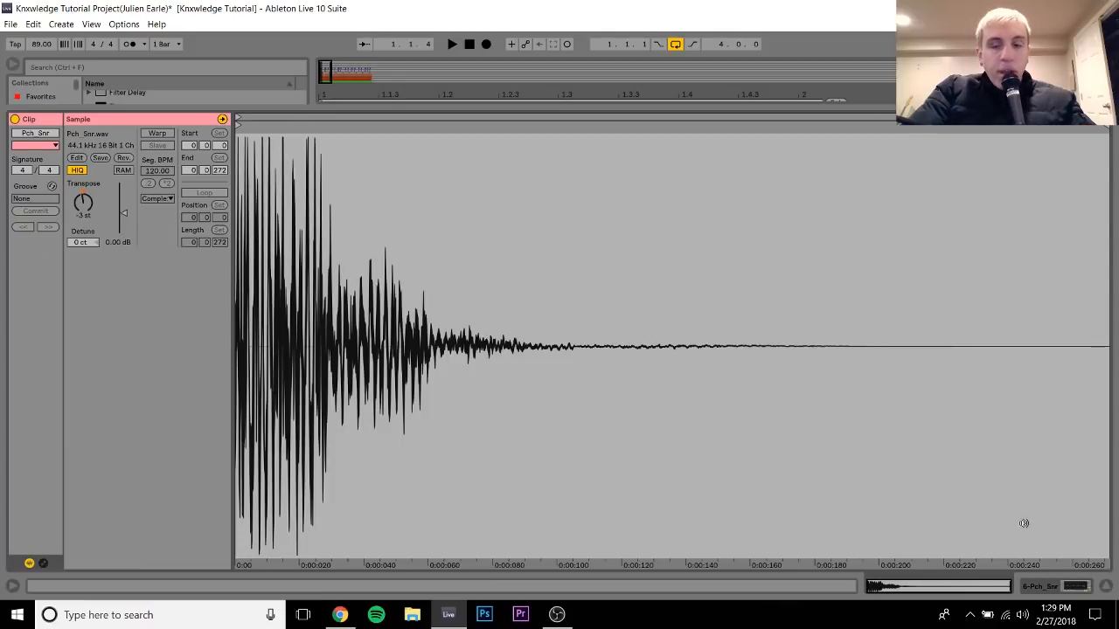
pyautogui.click(1071, 586)
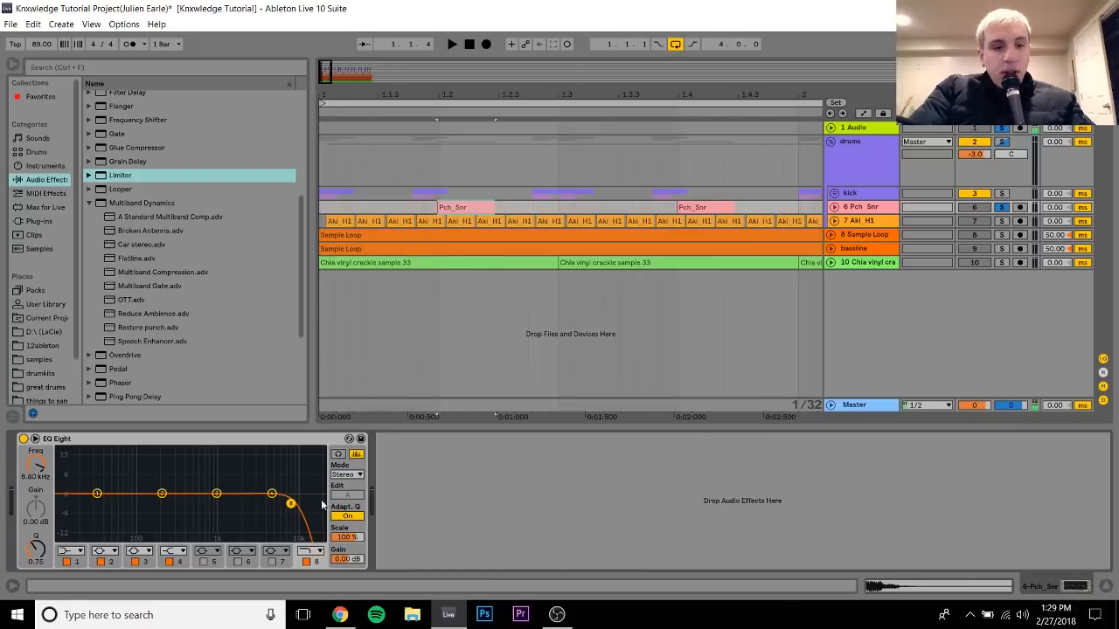
# Compare the Pch_Snr snare by playing it with EQ Eight bypassed, repeating the check and switching the EQ back on each time
pyautogui.click(23, 439)
pyautogui.press('space')
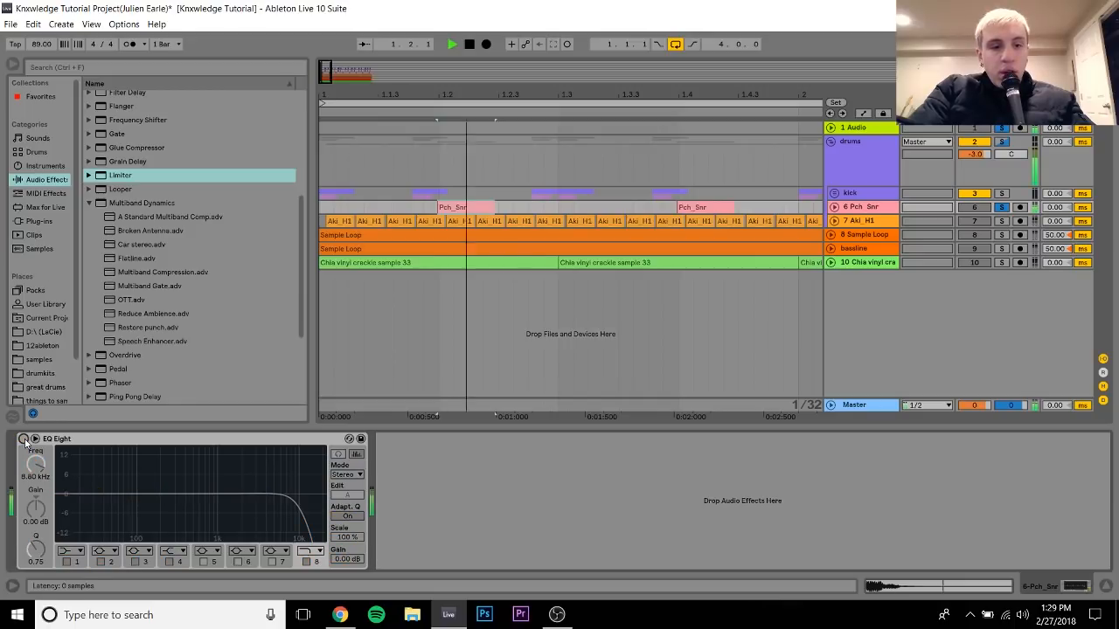
pyautogui.press('space')
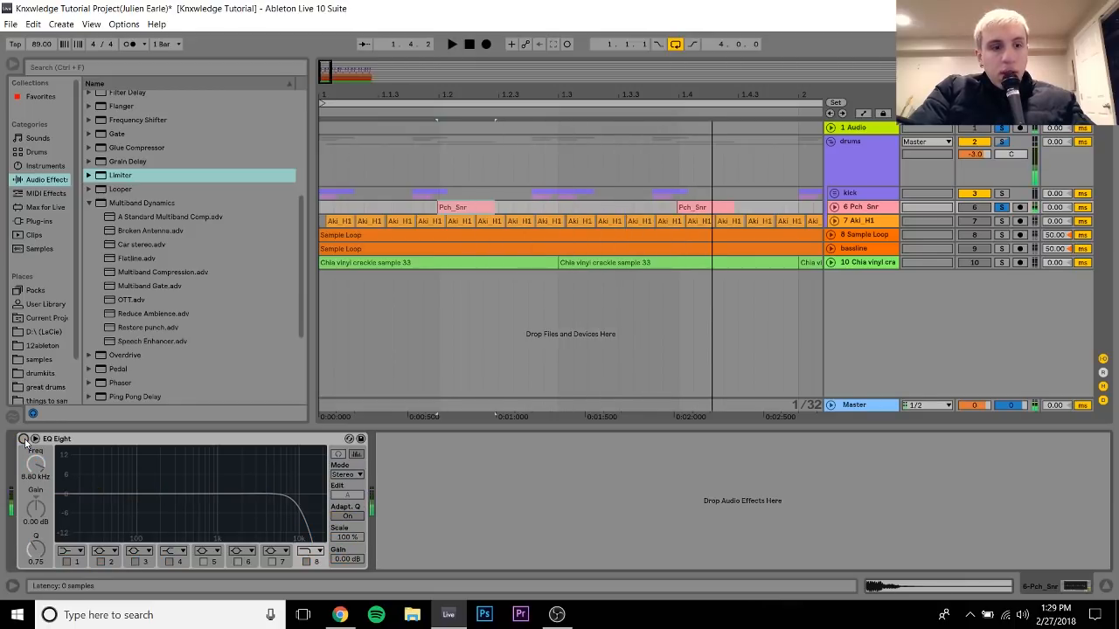
pyautogui.click(23, 439)
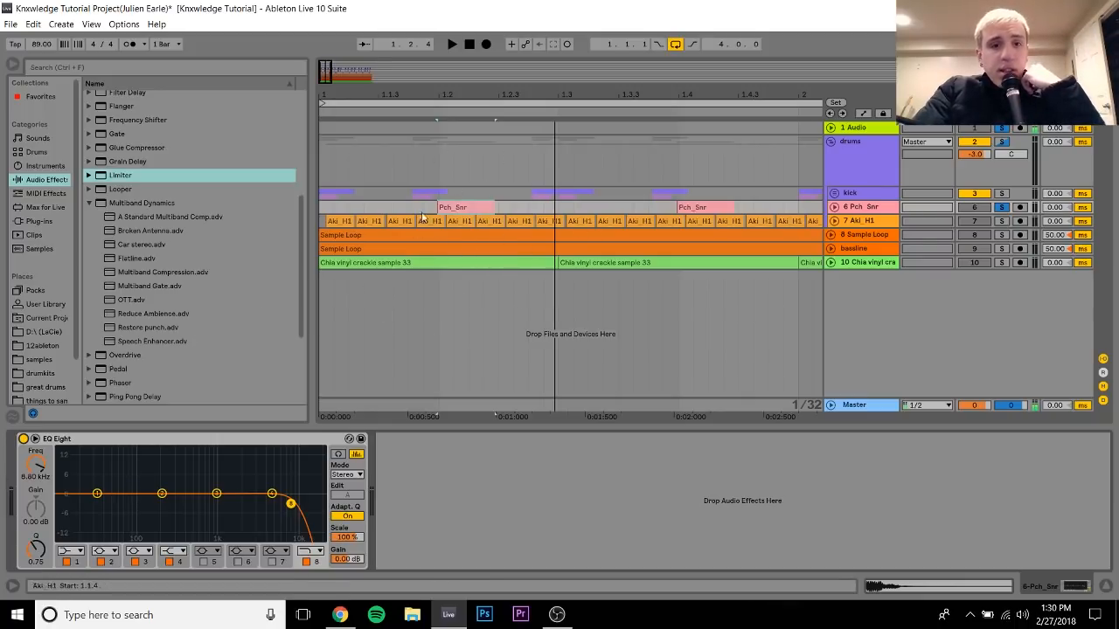
pyautogui.click(23, 439)
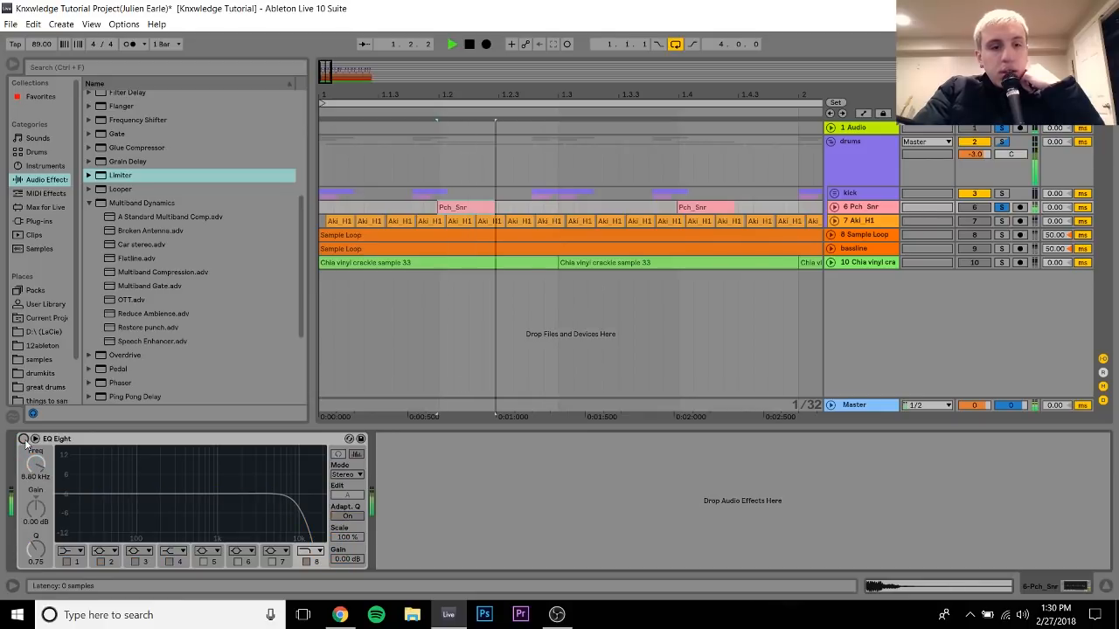
pyautogui.click(23, 439)
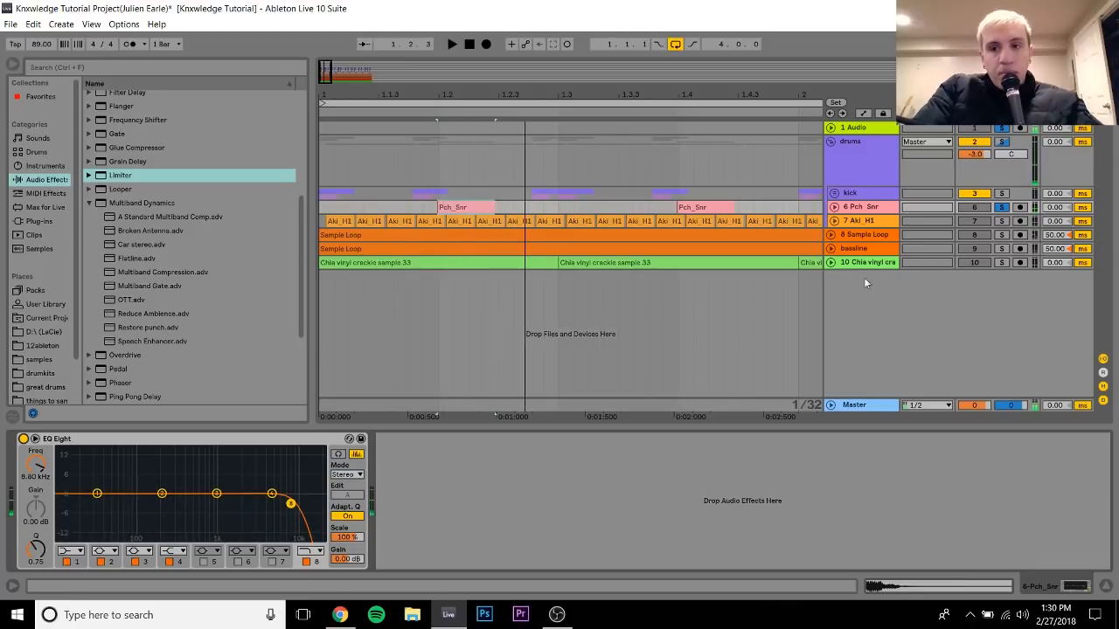
# Solo the Aki_H1 hi-hat track instead of the snare, select it and play its pattern
pyautogui.click(1003, 208)
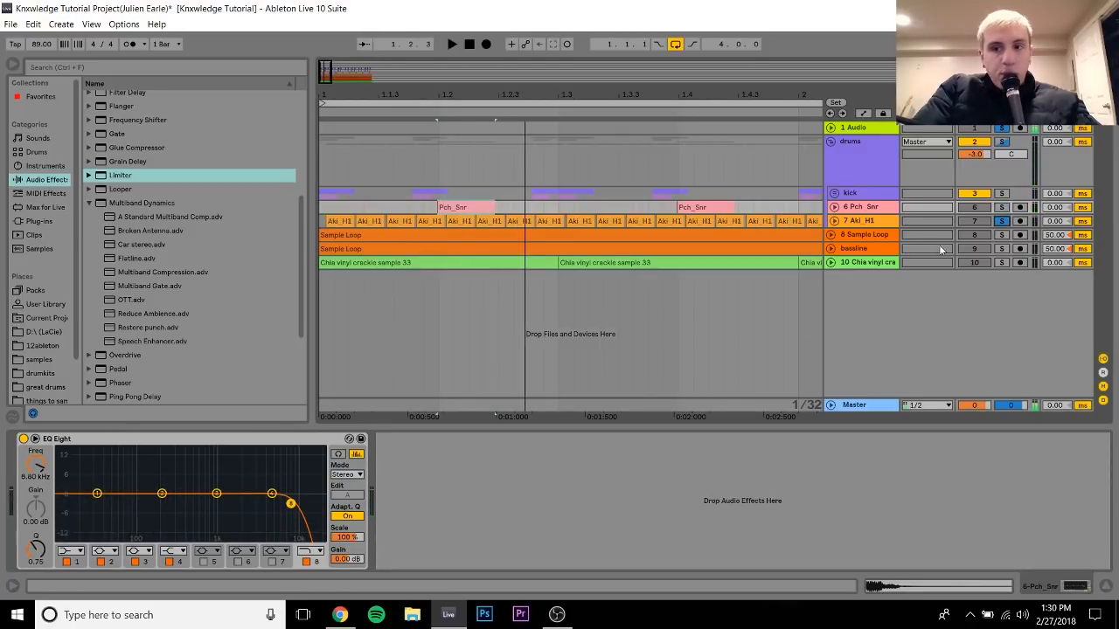
pyautogui.click(854, 221)
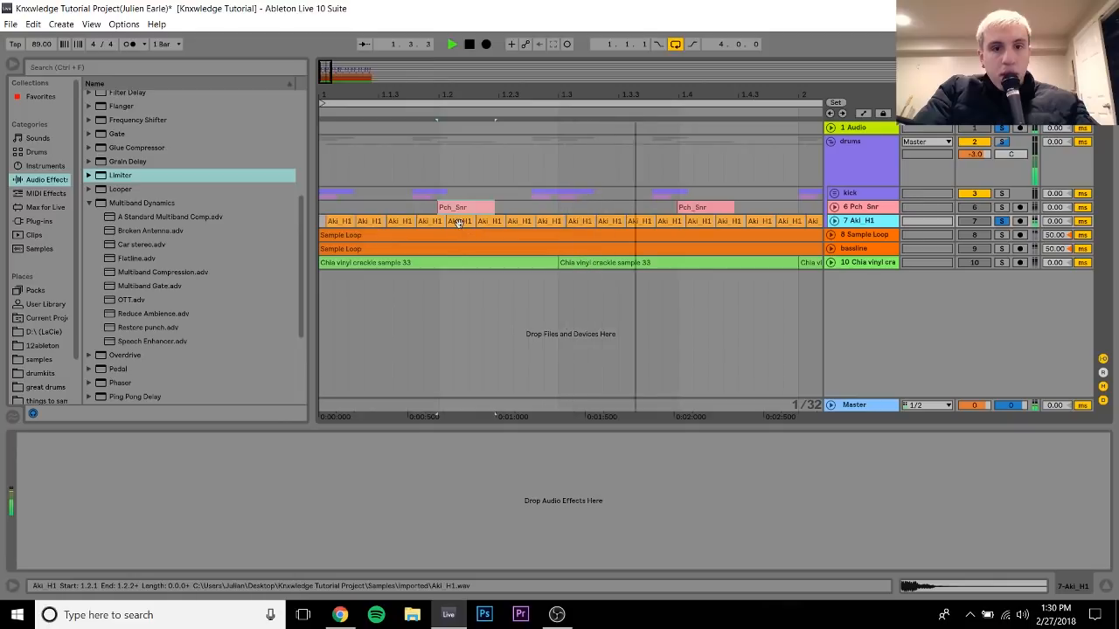
pyautogui.press('space')
pyautogui.press('space')
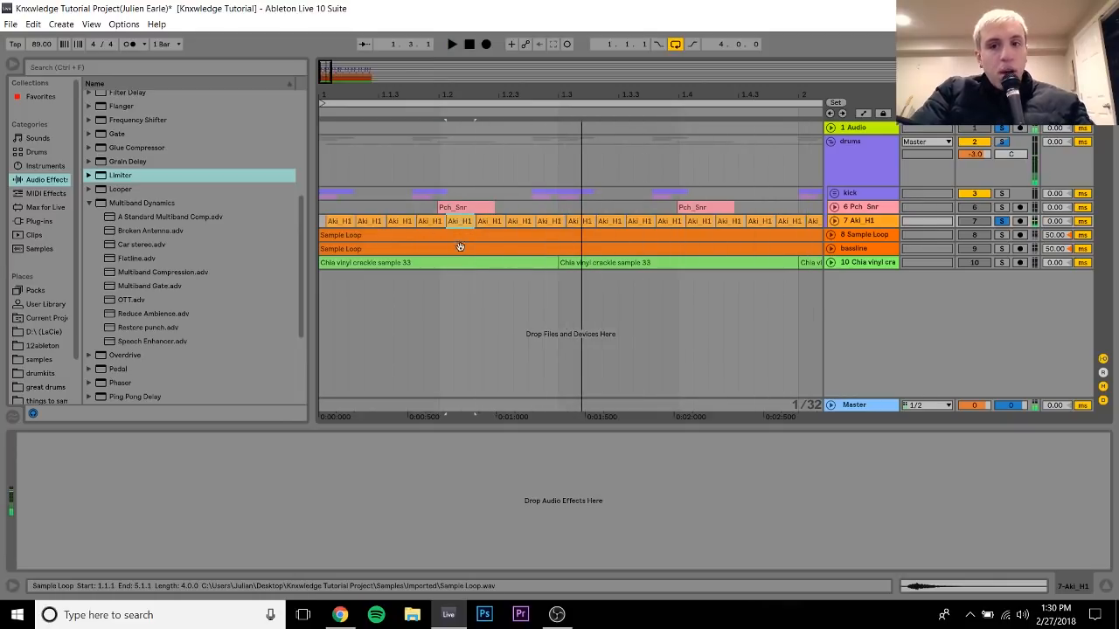
# Unfold the Aki_H1 track and examine its first hi-hat clips up close at the start of bar 1
pyautogui.click(834, 221)
pyautogui.click(325, 234)
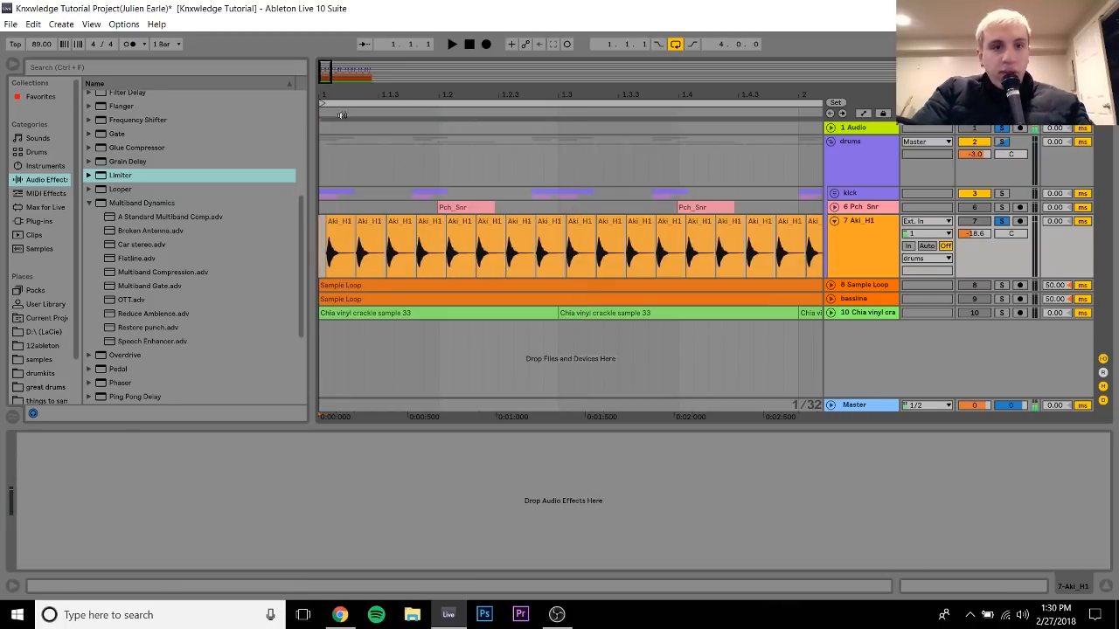
pyautogui.moveTo(332, 95)
pyautogui.mouseDown()
pyautogui.moveTo(332, 70)
pyautogui.moveTo(332, 96)
pyautogui.mouseUp()
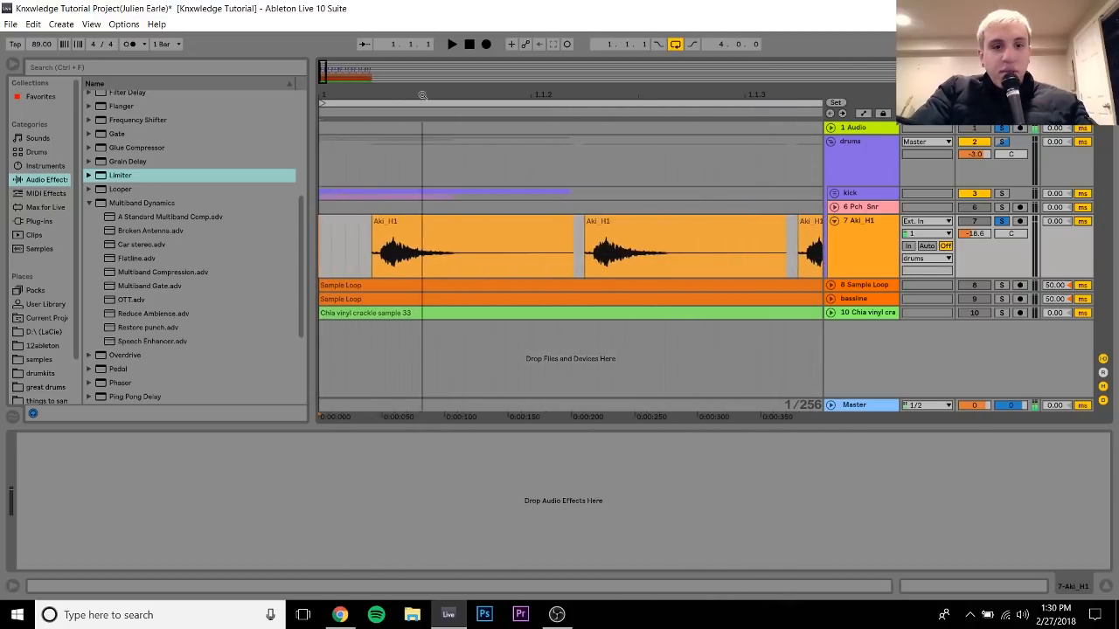
pyautogui.click(434, 219)
pyautogui.moveTo(434, 218); pyautogui.dragTo(357, 219)
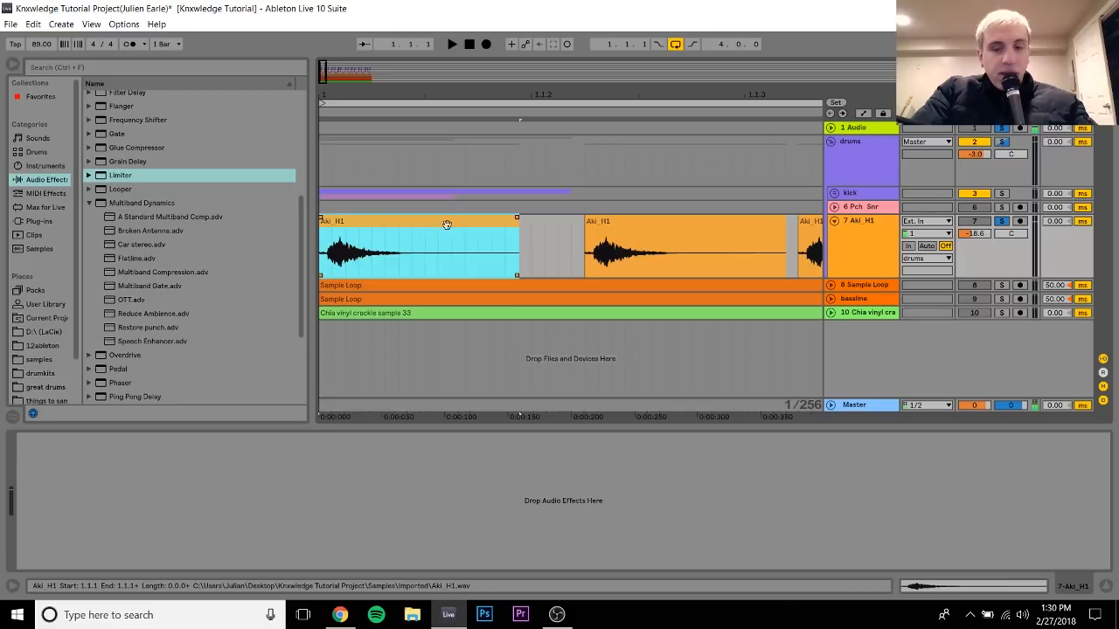
pyautogui.hotkey('ctrl', 'z')
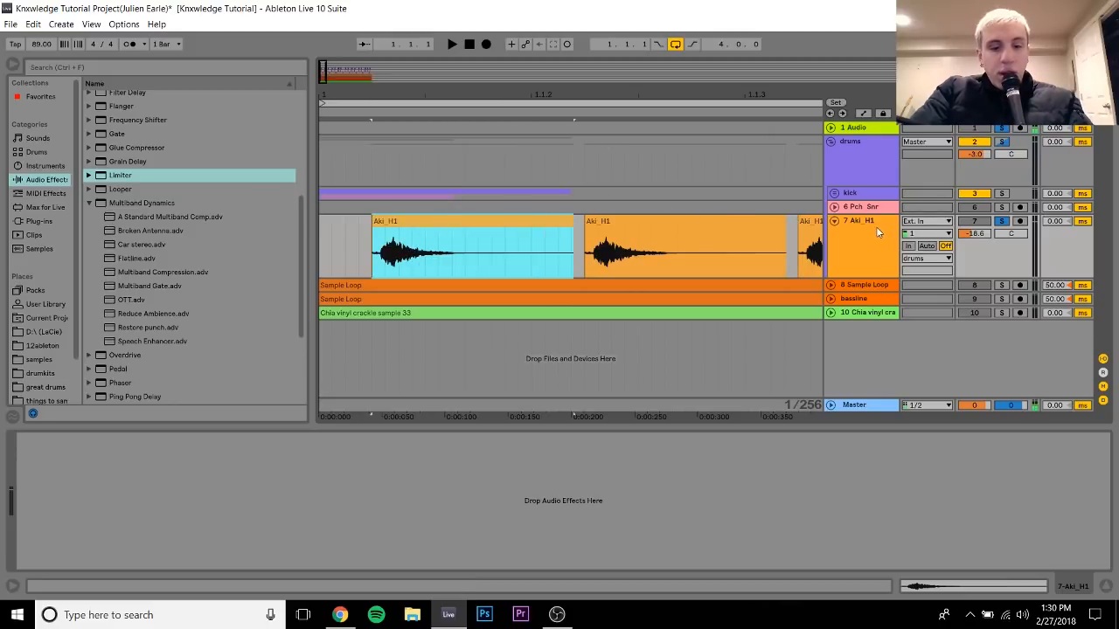
# Insert an audio track below Aki_H1 and place a copy of the first hi-hat clip on it at 1.1.1
pyautogui.hotkey('ctrl', 't')
pyautogui.click(463, 225)
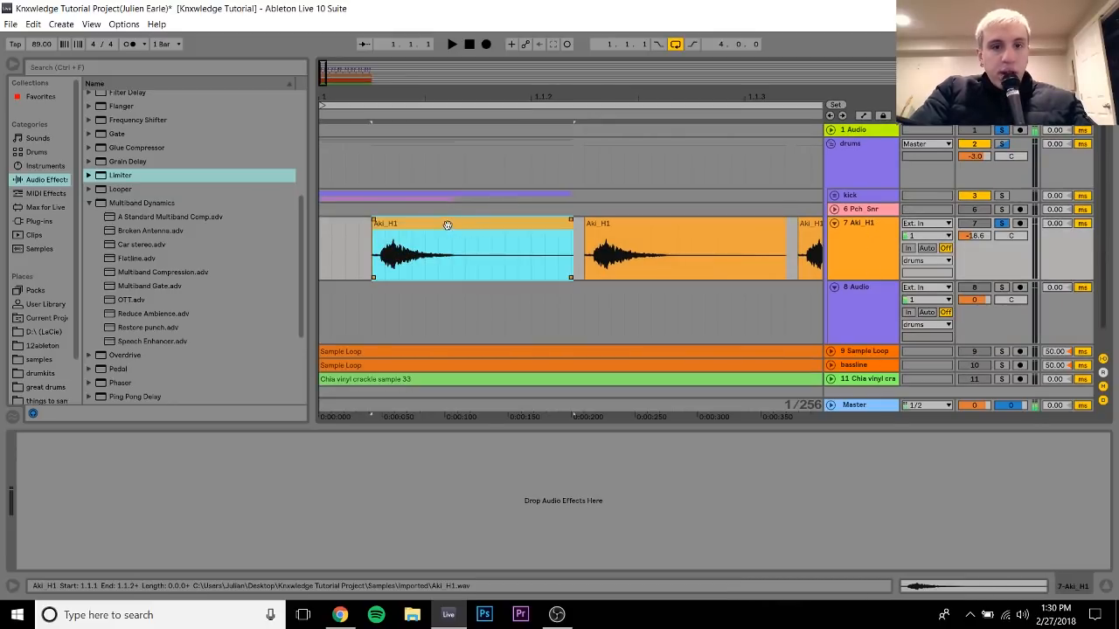
pyautogui.moveTo(446, 227); pyautogui.dragTo(355, 310)
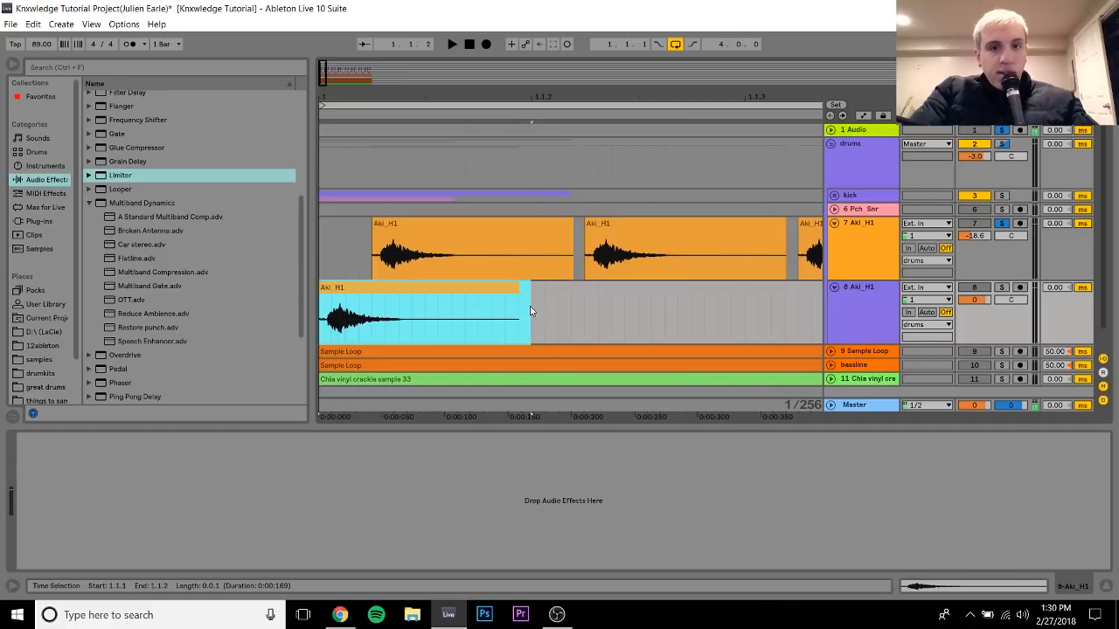
# Duplicate the copied hi-hat clip on the grid until four hits fill the first beat
pyautogui.hotkey('ctrl', 'd')
pyautogui.hotkey('ctrl', 'd')
pyautogui.press('-')
pyautogui.press('-')
pyautogui.press('-')
pyautogui.hotkey('ctrl', 'd')
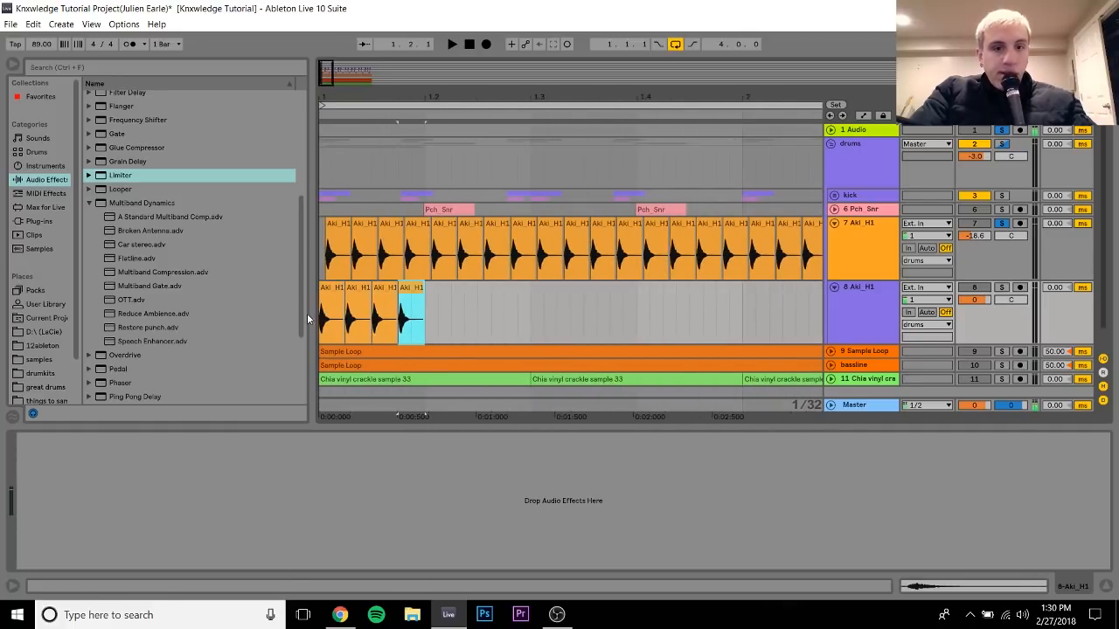
# Select the copied hi-hat clips as a group and duplicate them to fill the whole first bar
pyautogui.keyDown('shift'); pyautogui.click(331, 293); pyautogui.keyUp('shift')
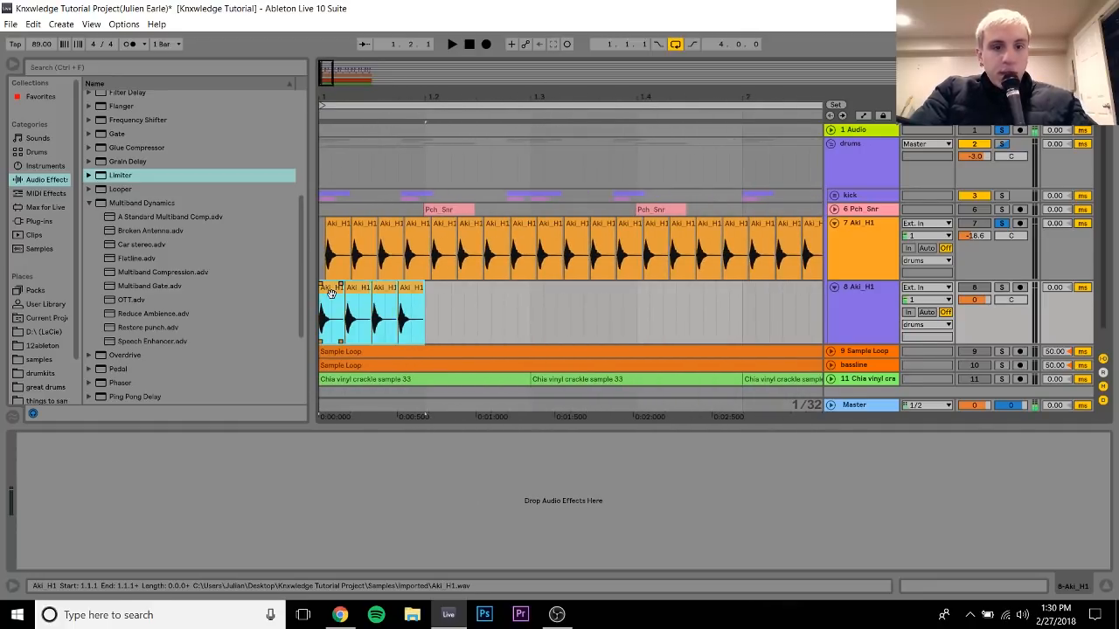
pyautogui.hotkey('ctrl', 'd')
pyautogui.hotkey('ctrl', 'd')
pyautogui.keyDown('shift'); pyautogui.click(331, 292); pyautogui.keyUp('shift')
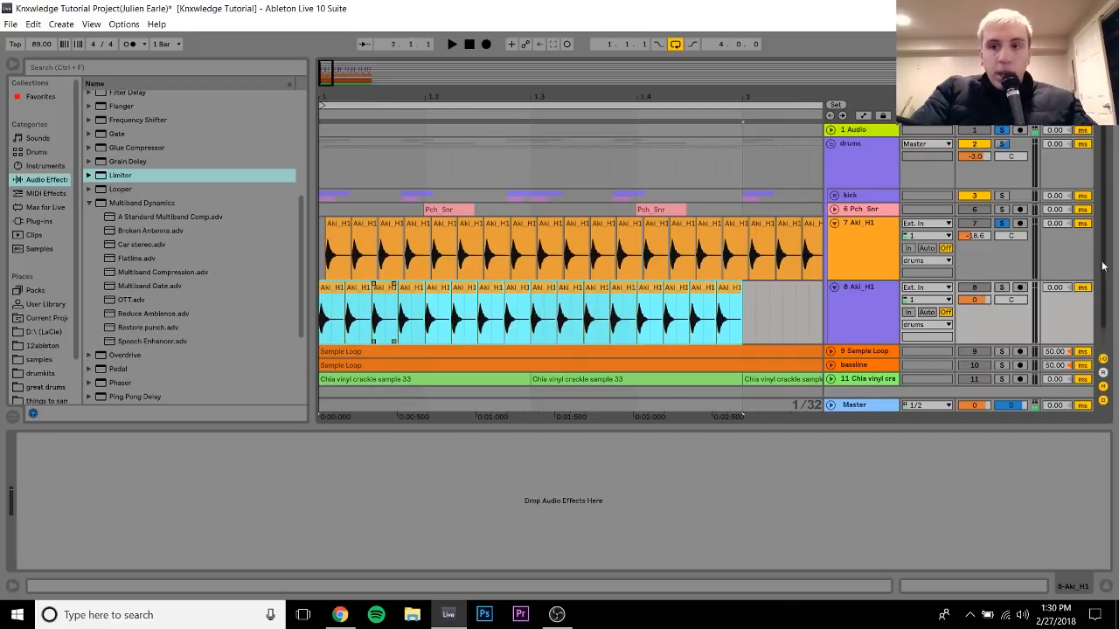
# Solo the on-grid hi-hat copy instead of the original Aki_H1 track and play it briefly
pyautogui.click(1002, 223)
pyautogui.click(1001, 289)
pyautogui.press('space')
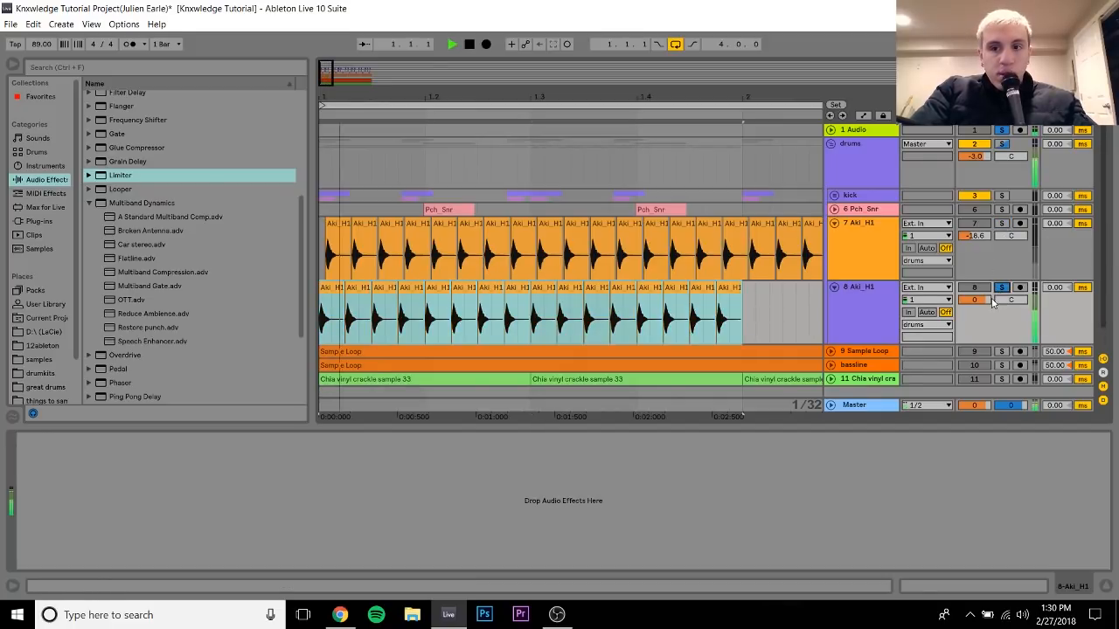
pyautogui.press('space')
# Delete the on-grid hi-hat track, then select and solo the original Aki_H1 track again
pyautogui.hotkey('ctrl', 'z')
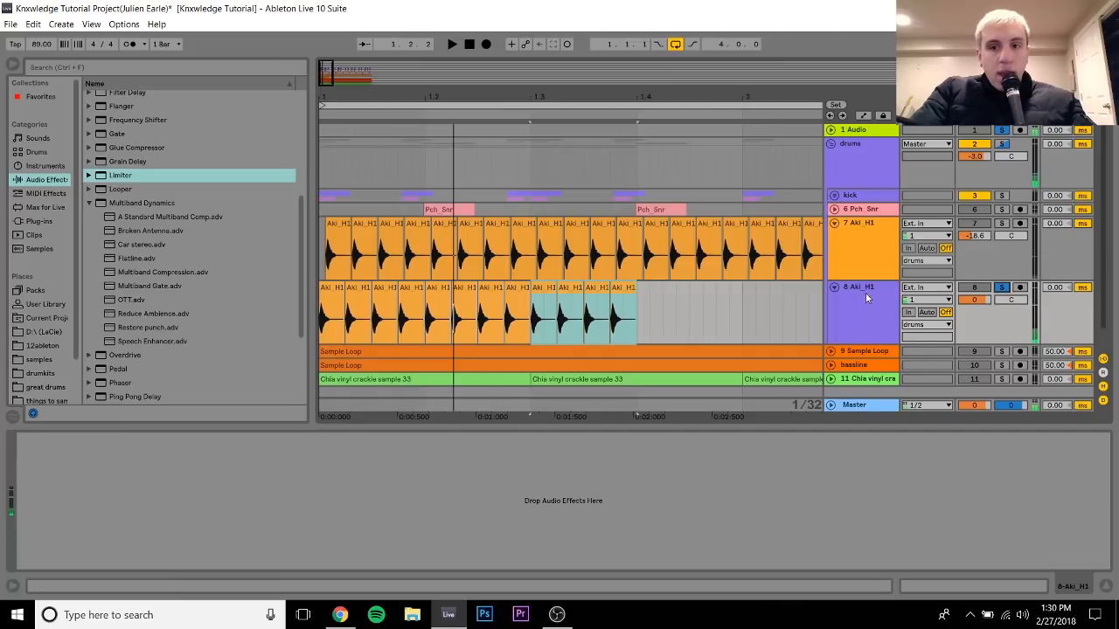
pyautogui.click(865, 292)
pyautogui.press('Delete')
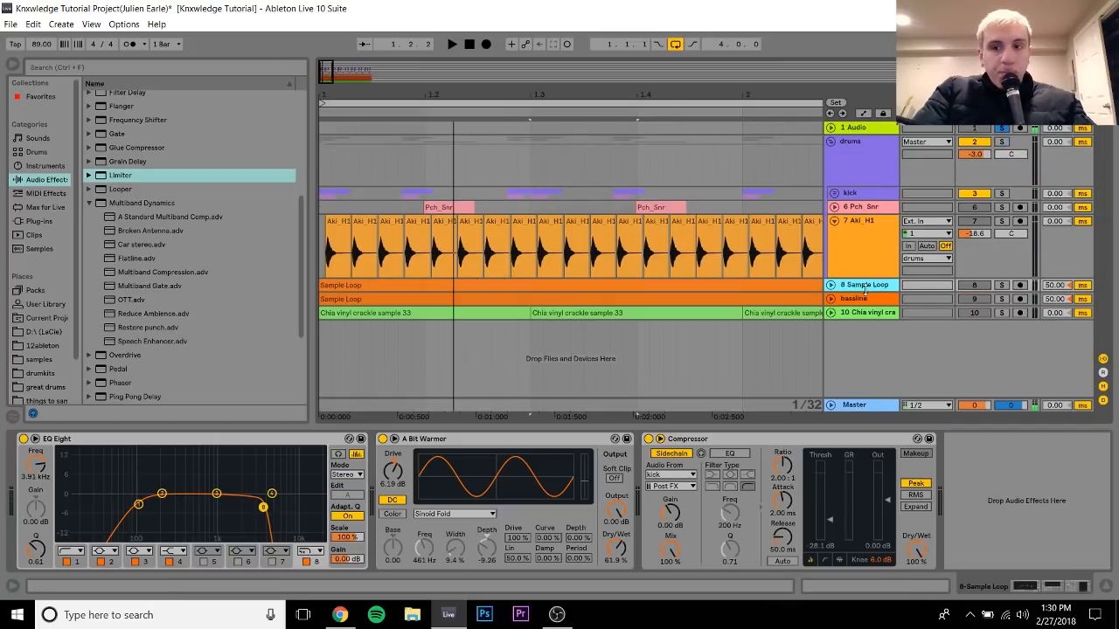
pyautogui.click(877, 227)
pyautogui.click(1001, 221)
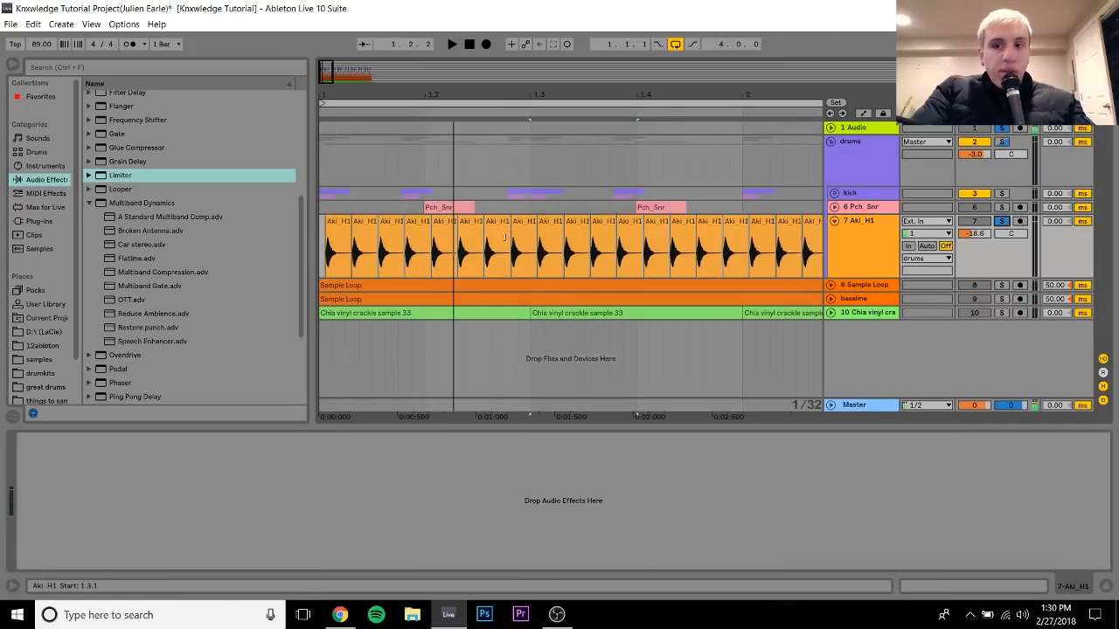
# Set the playback start to 1.1.1, examine the gap before the first hi-hat, and play the full drums group
pyautogui.rightClick(324, 240)
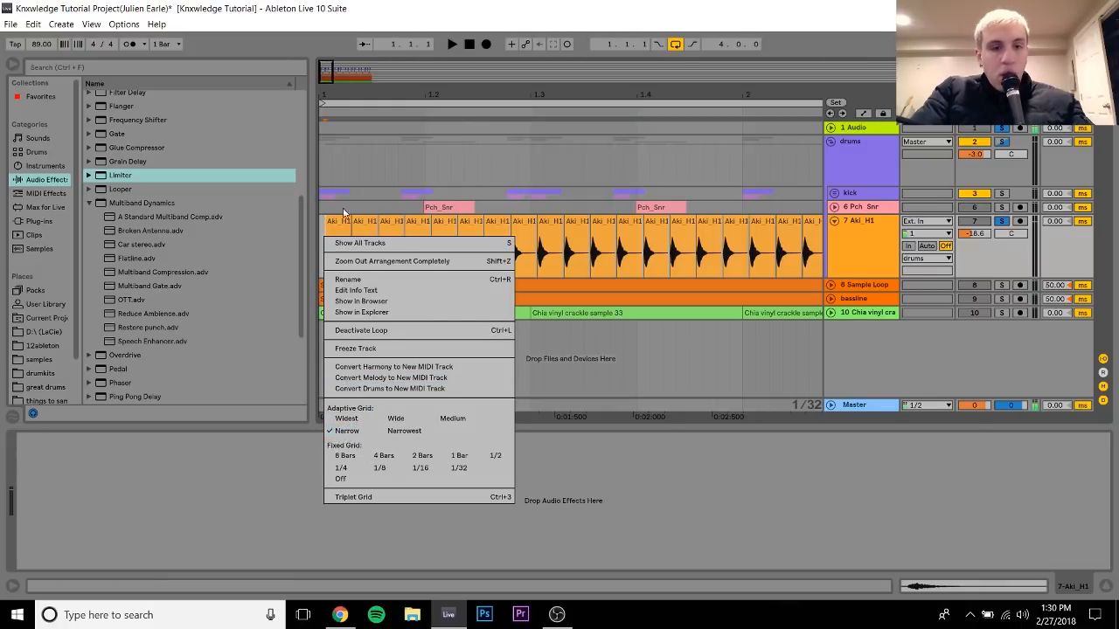
pyautogui.click(324, 230)
pyautogui.moveTo(331, 80)
pyautogui.mouseDown()
pyautogui.moveTo(331, 96)
pyautogui.moveTo(331, 84)
pyautogui.moveTo(346, 92)
pyautogui.moveTo(337, 95)
pyautogui.mouseUp()
pyautogui.moveTo(585, 92); pyautogui.dragTo(367, 88)
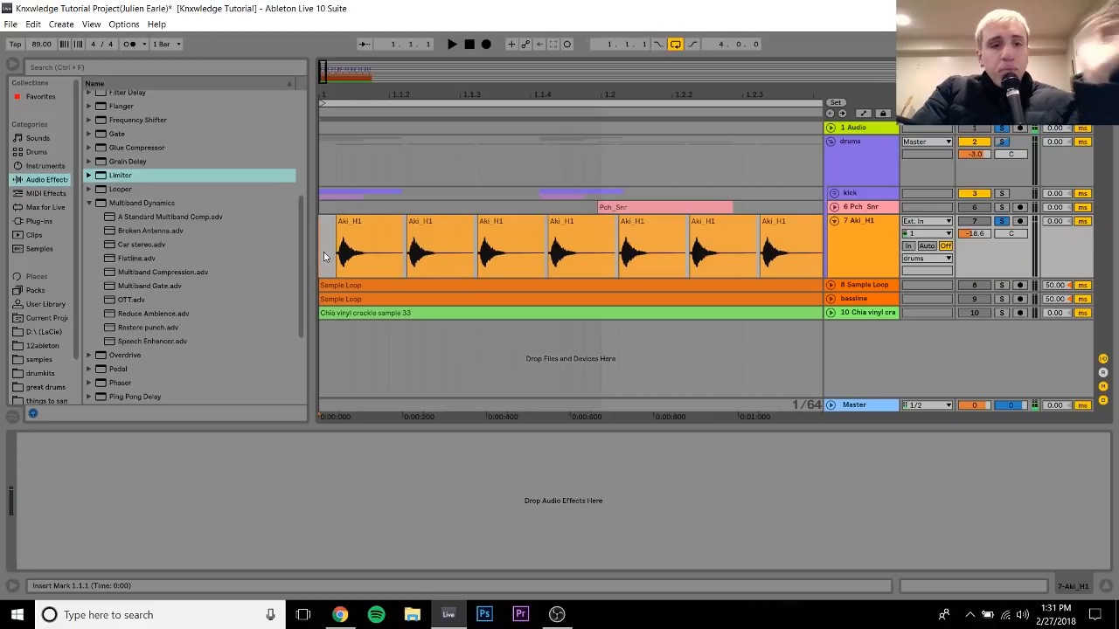
pyautogui.press('space')
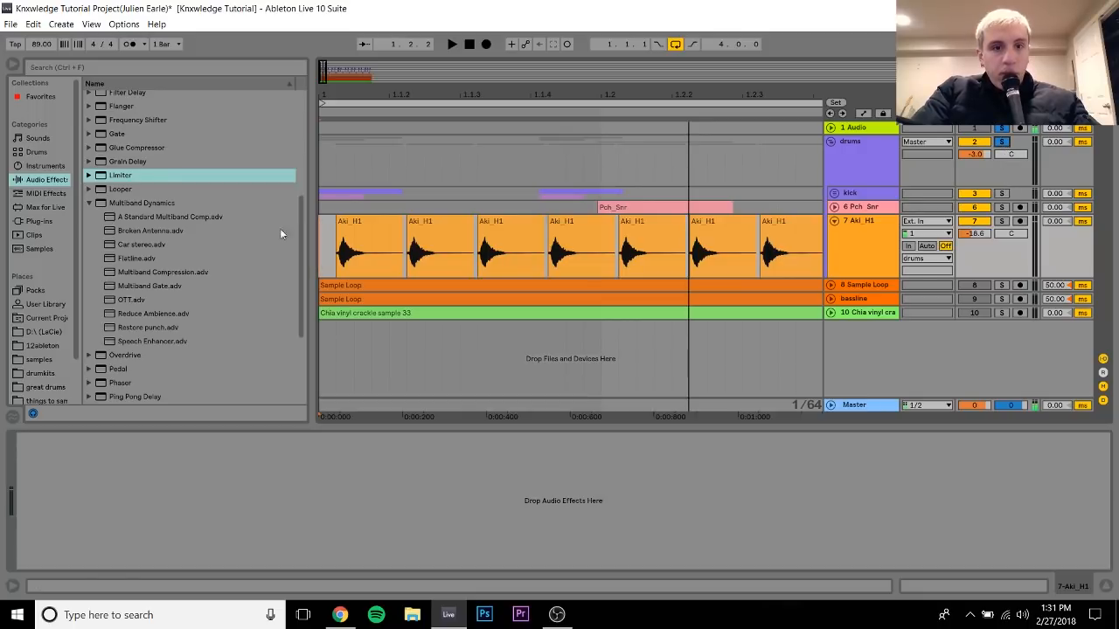
# Try shifting the first four Aki_H1 clips back to 1.1.1, play the drums, then undo the shift and replay from the start
pyautogui.click(367, 226)
pyautogui.keyDown('shift'); pyautogui.click(587, 234); pyautogui.keyUp('shift')
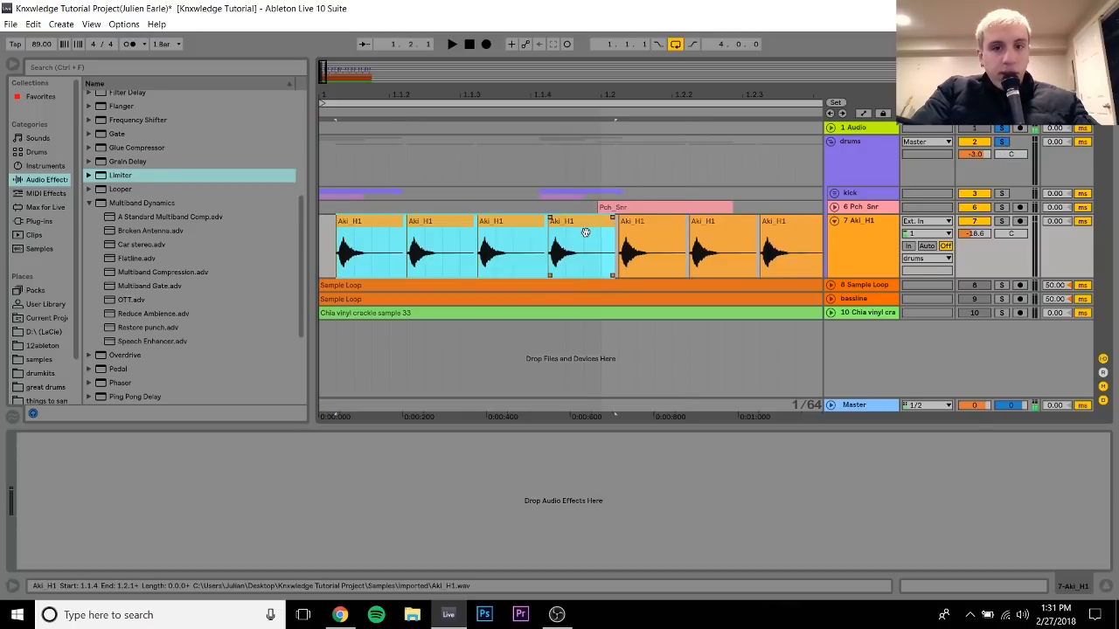
pyautogui.moveTo(582, 229); pyautogui.dragTo(564, 229)
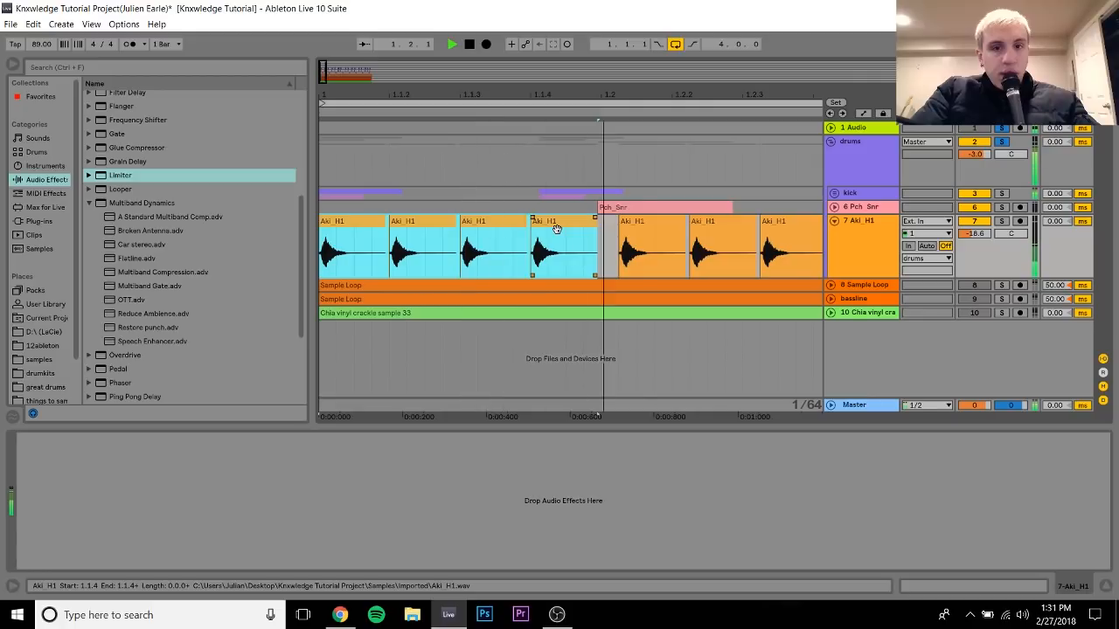
pyautogui.press('Right')
pyautogui.click(324, 235)
pyautogui.press('space')
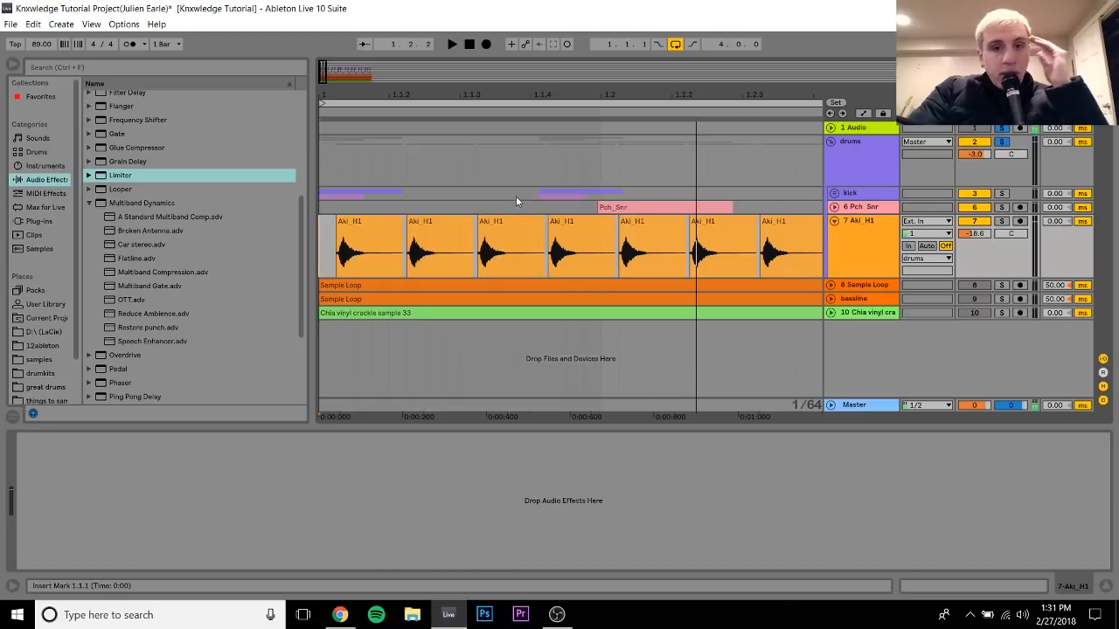
# Examine the kick placement around beat 1.3 of the first bar, then play the drums from the start
pyautogui.moveTo(551, 97); pyautogui.dragTo(424, 231)
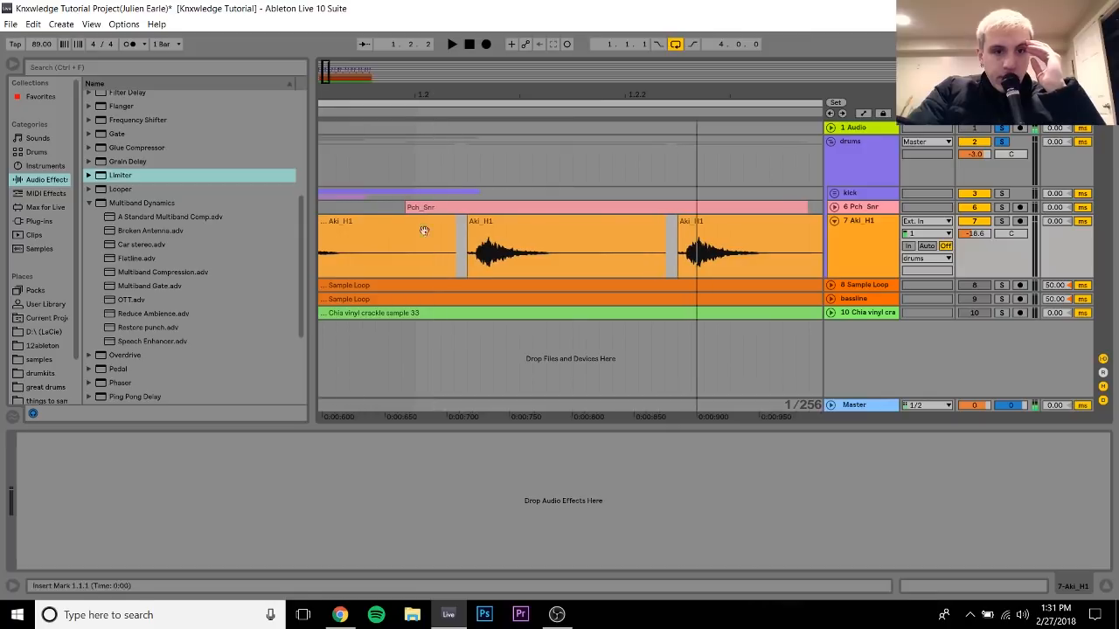
pyautogui.moveTo(360, 86); pyautogui.dragTo(615, 188)
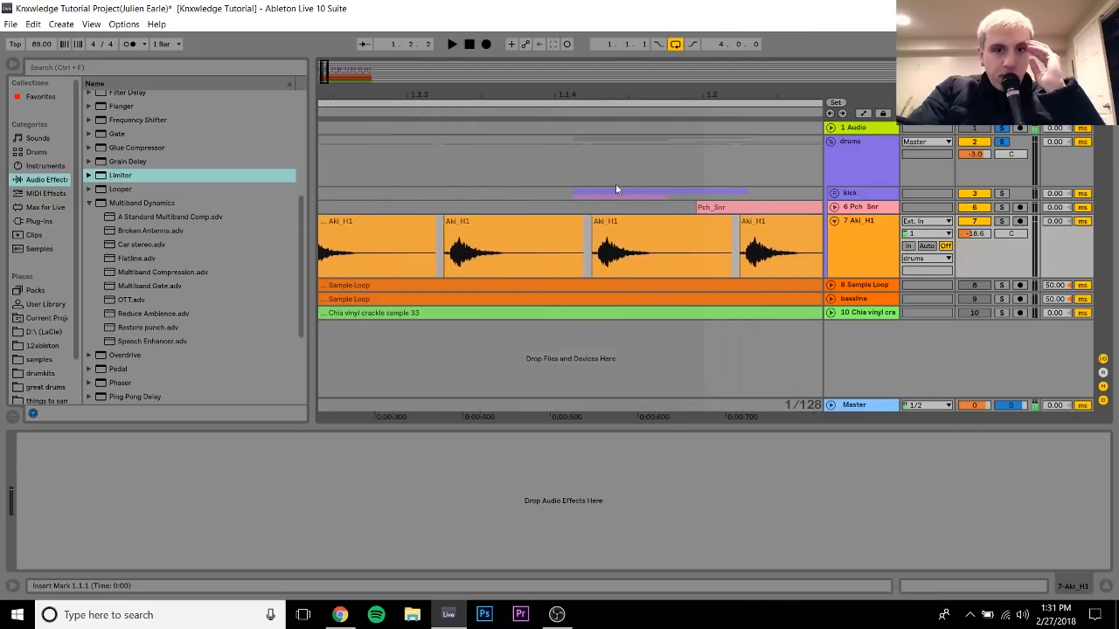
pyautogui.moveTo(603, 85); pyautogui.dragTo(538, 202)
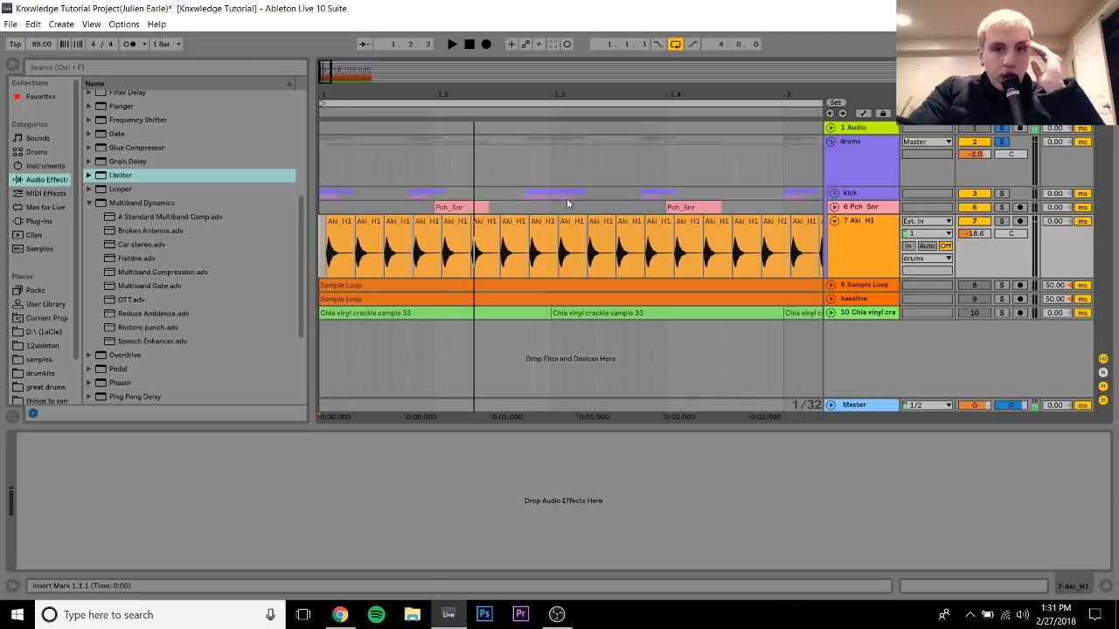
pyautogui.moveTo(551, 191); pyautogui.dragTo(610, 189)
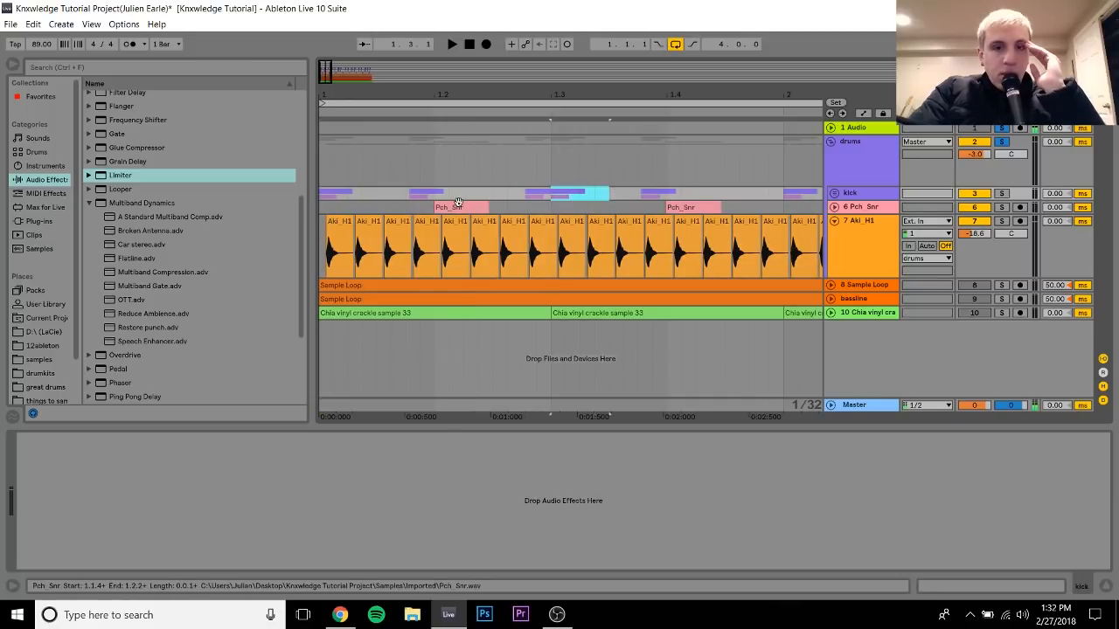
pyautogui.click(323, 197)
pyautogui.press('space')
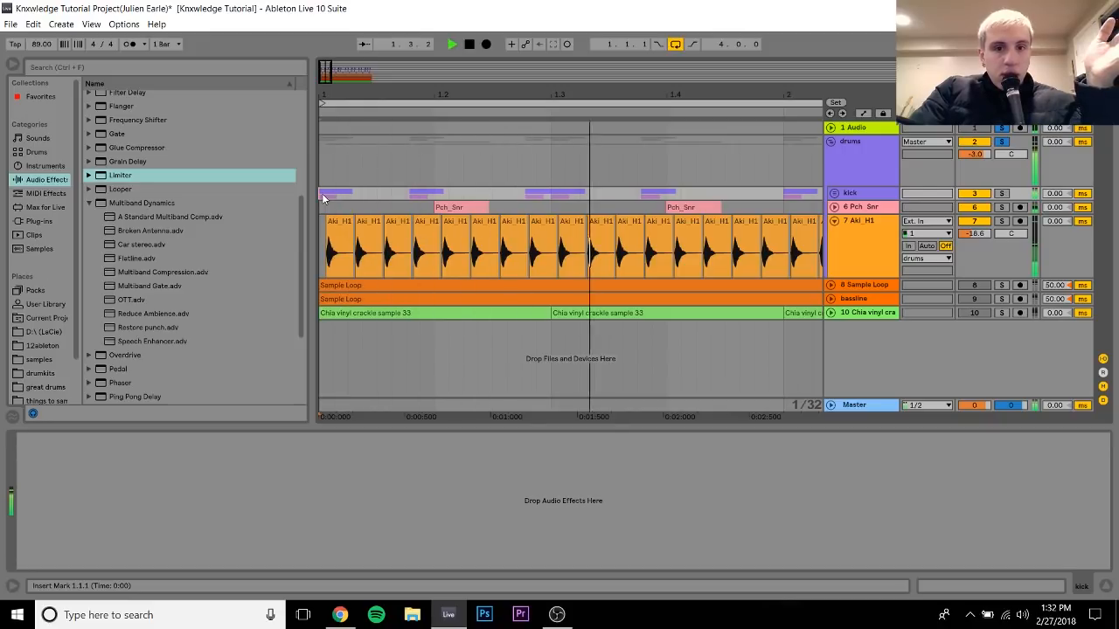
pyautogui.press('space')
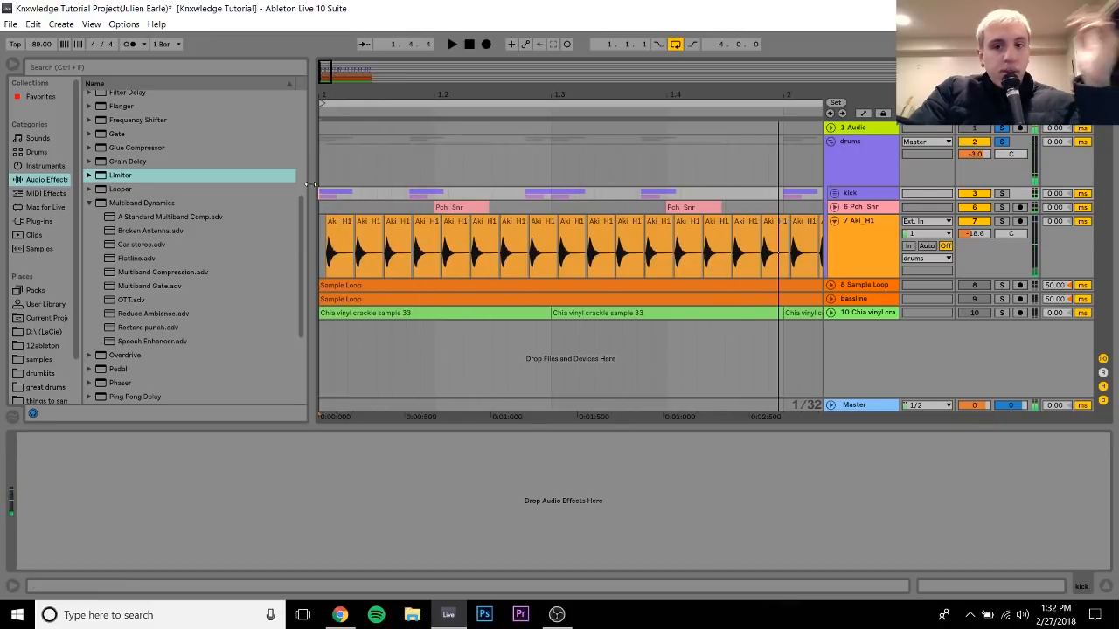
# Fold the Aki_H1 track and show the drums group's A Bit Warmer effect
pyautogui.click(835, 222)
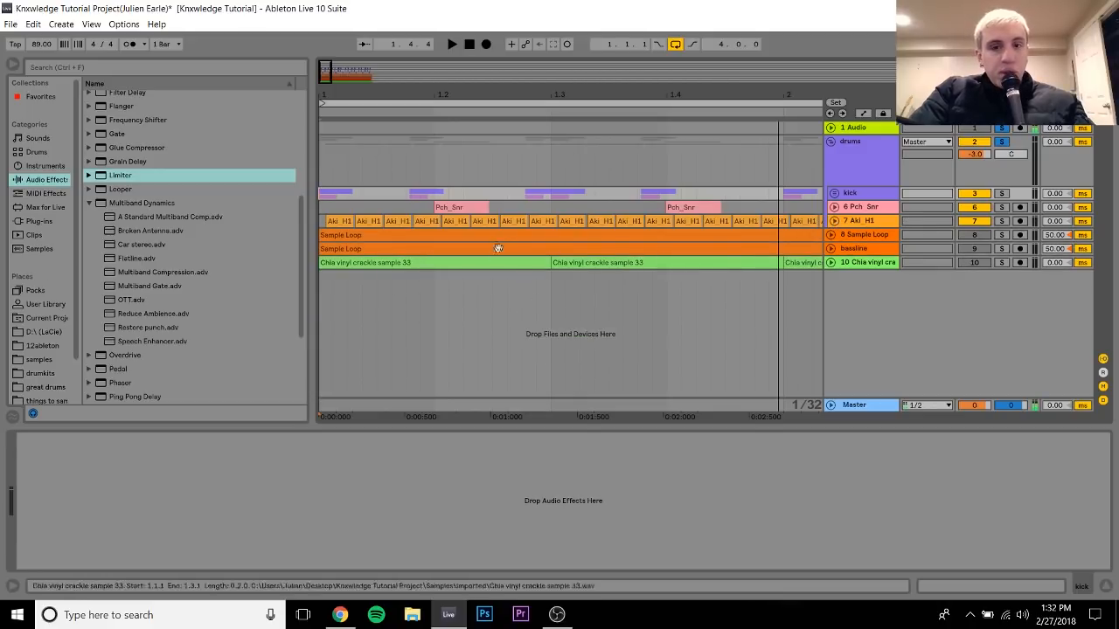
pyautogui.click(854, 151)
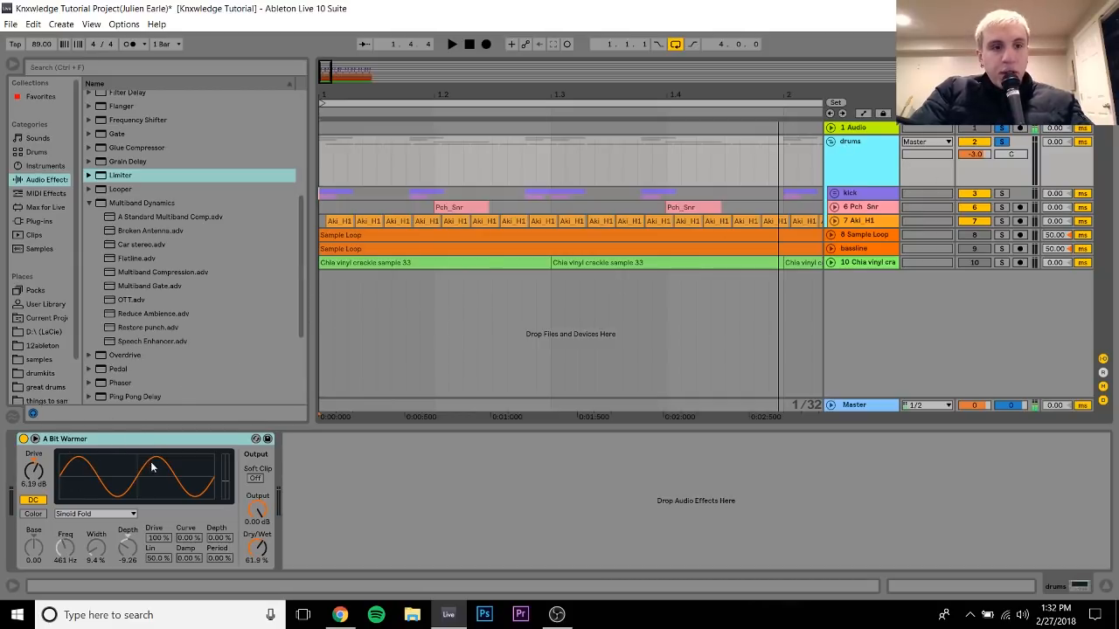
# Play the drums and compare the group's sound with the A Bit Warmer effect bypassed and enabled
pyautogui.press('space')
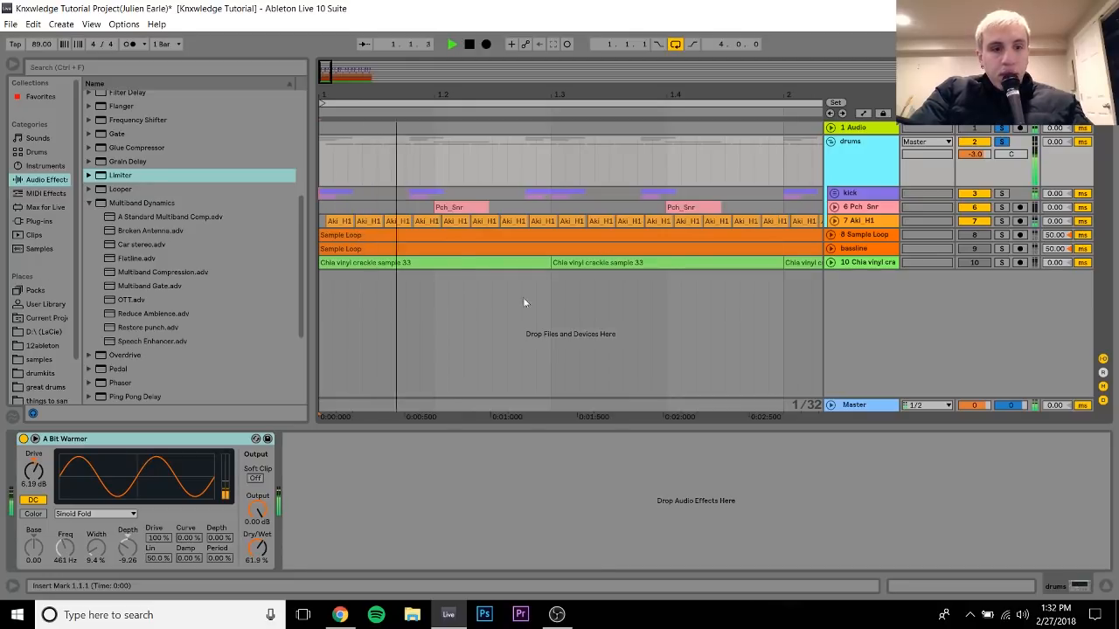
pyautogui.click(23, 439)
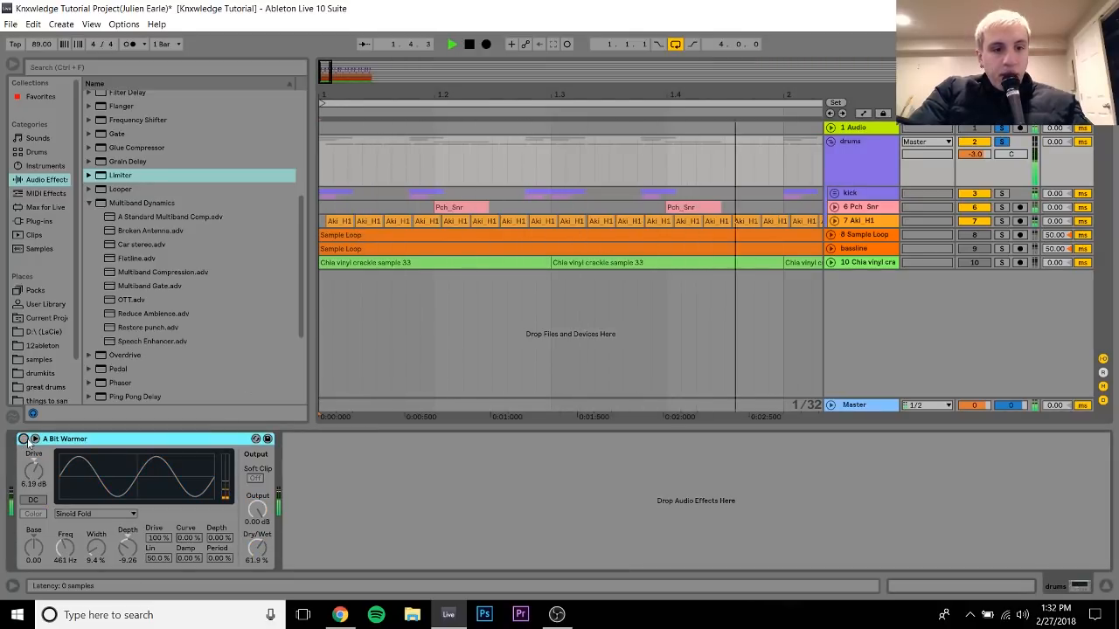
pyautogui.click(23, 439)
pyautogui.press('space')
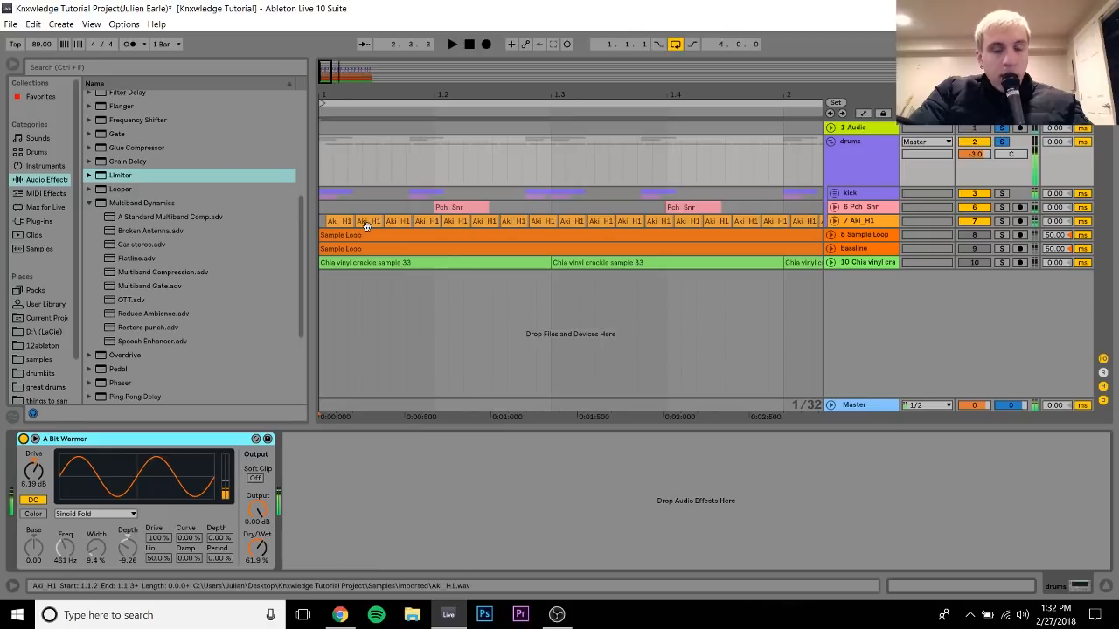
# Fold the drums group, switch the solo from it to the Chia vinyl crackle track, and play the crackle
pyautogui.click(836, 145)
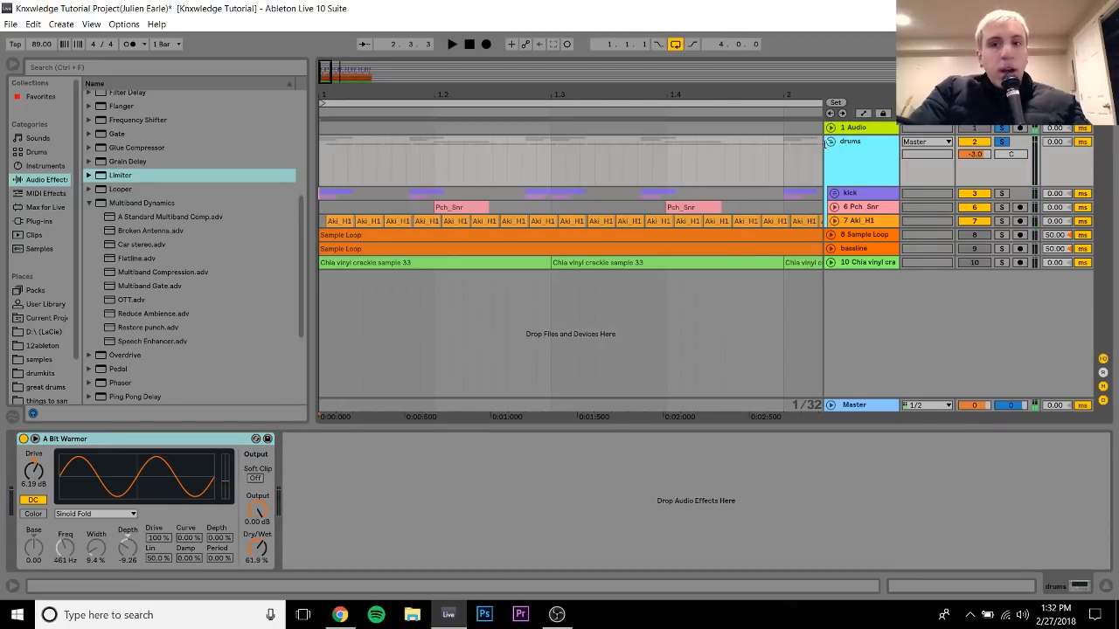
pyautogui.click(830, 145)
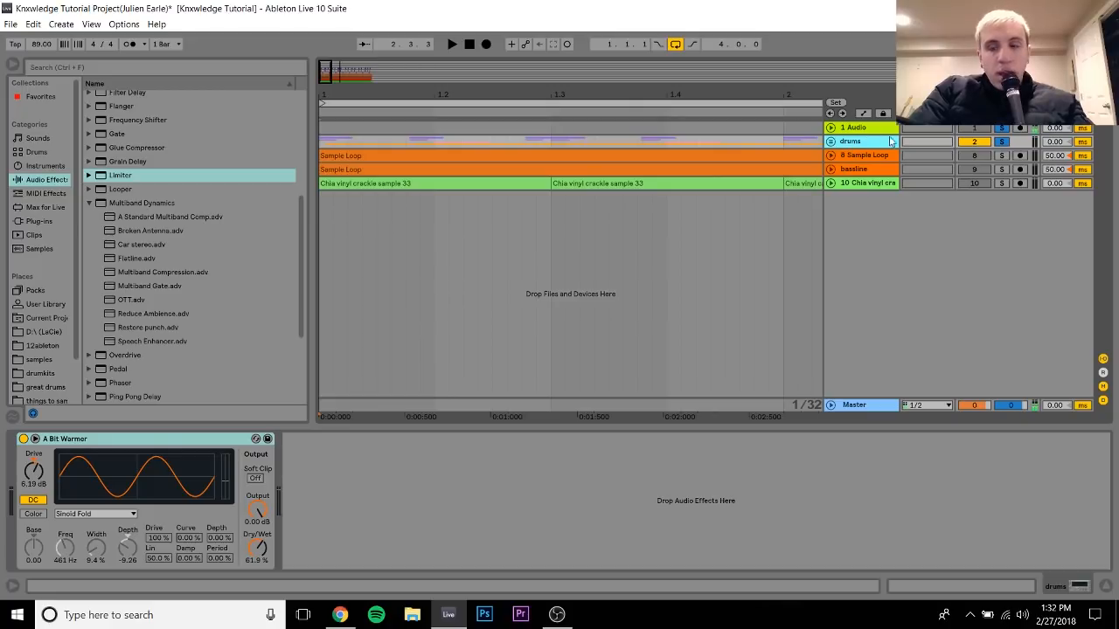
pyautogui.click(1002, 143)
pyautogui.click(1003, 184)
pyautogui.press('space')
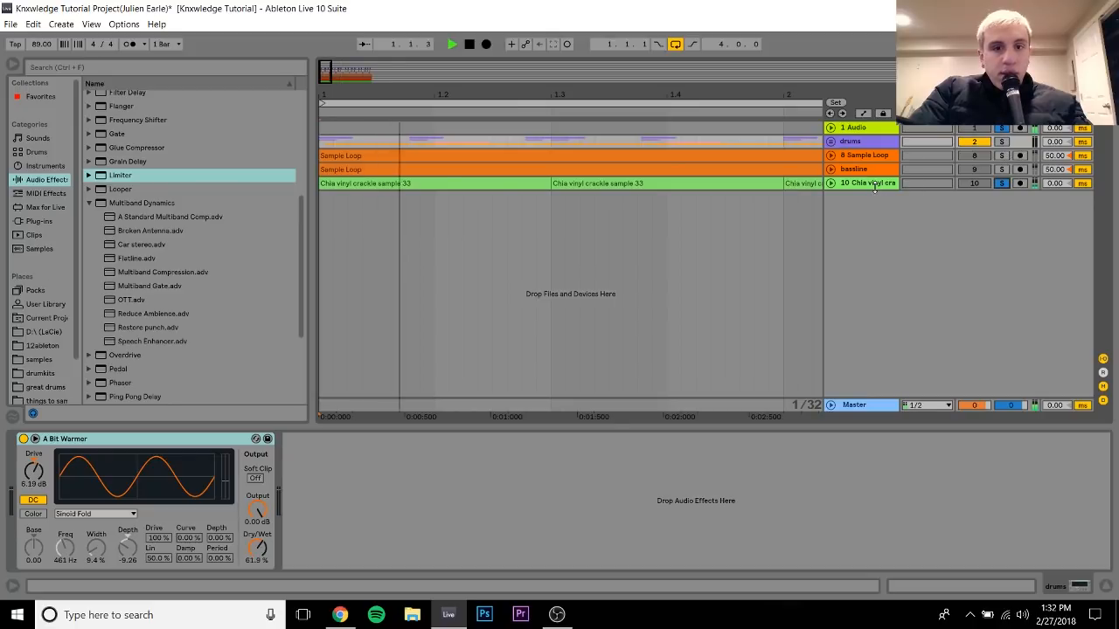
# Unfold the Chia vinyl crackle track, show its clips across all four bars, and replay the crackle loop from the start
pyautogui.click(830, 183)
pyautogui.moveTo(683, 94); pyautogui.dragTo(680, 61)
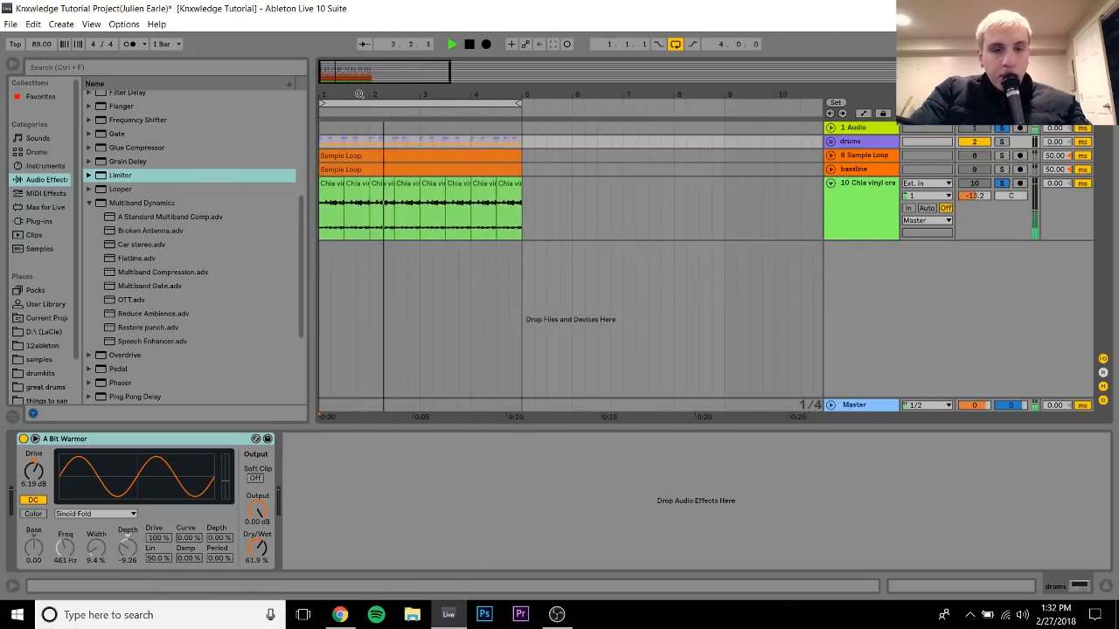
pyautogui.click(351, 185)
pyautogui.click(340, 237)
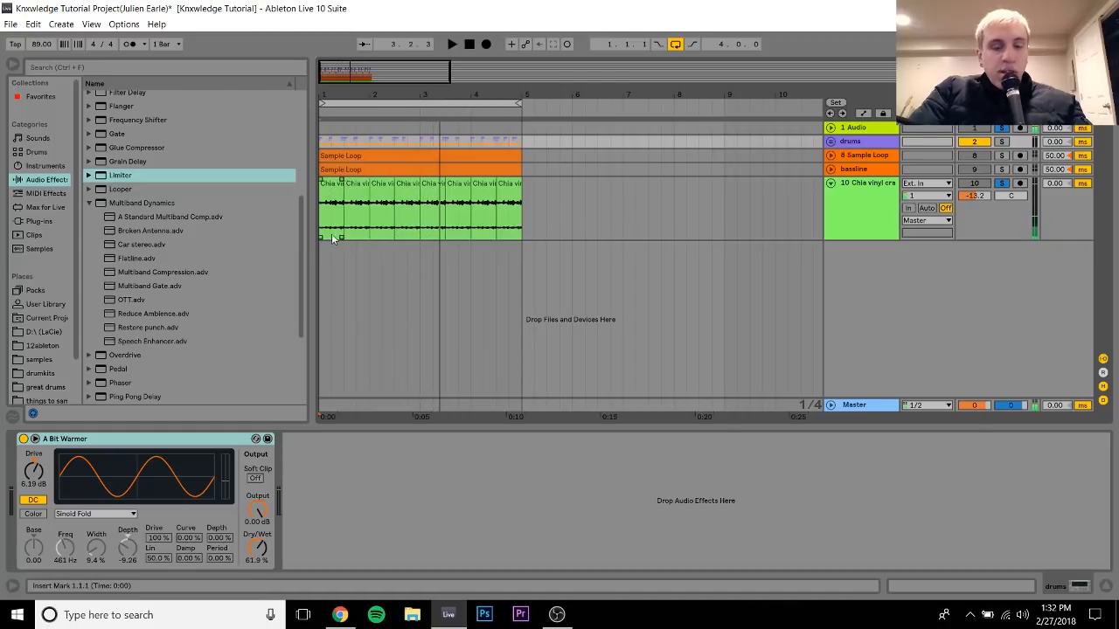
pyautogui.click(327, 185)
pyautogui.press('space')
pyautogui.click(378, 222)
pyautogui.press('space')
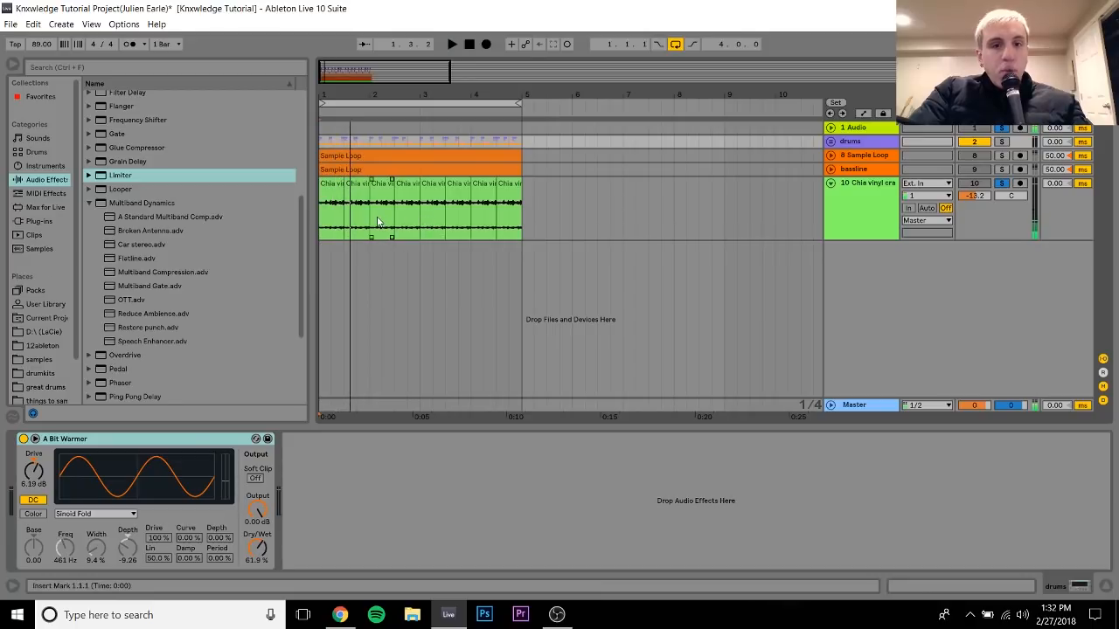
pyautogui.click(479, 217)
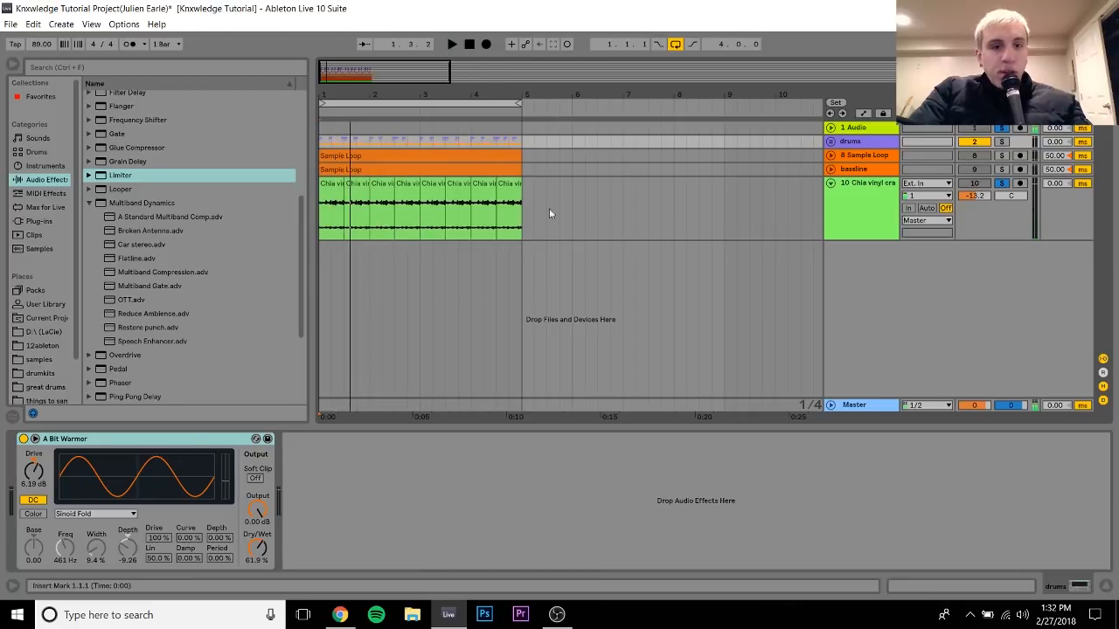
pyautogui.click(506, 228)
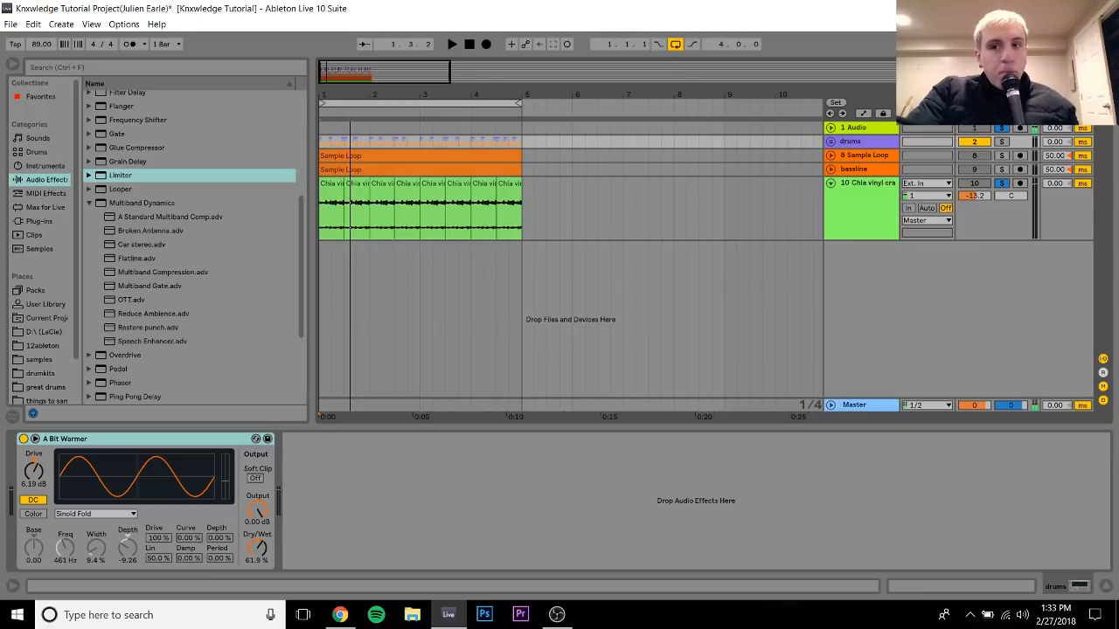
# Play the full beat with no tracks soloed, then solo the 1 Audio track again and stop playback
pyautogui.press('space')
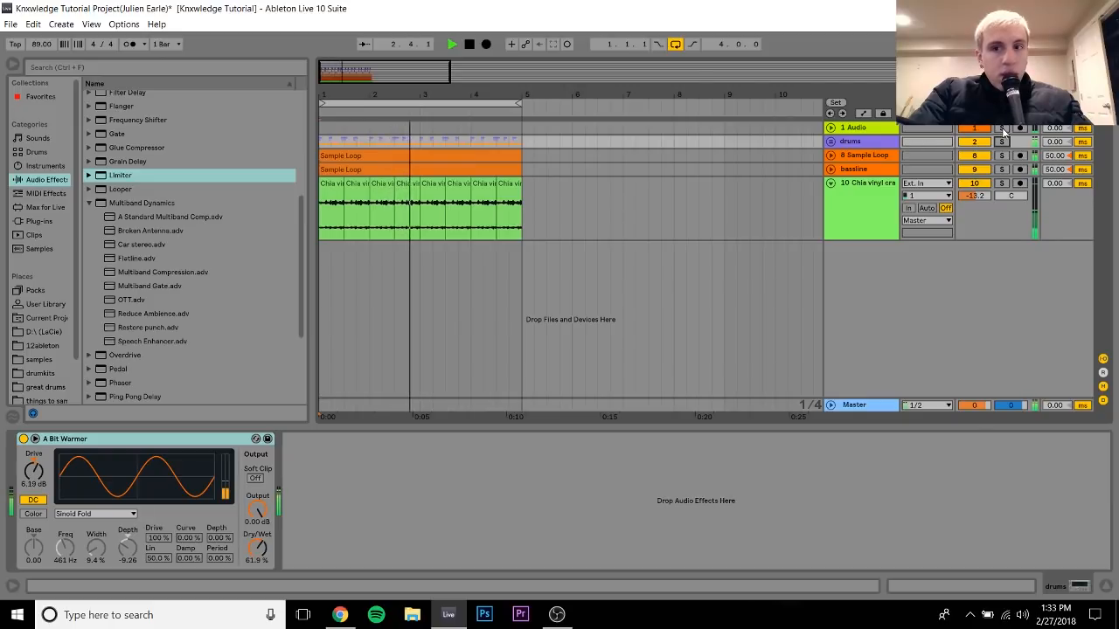
pyautogui.click(1002, 127)
pyautogui.press('space')
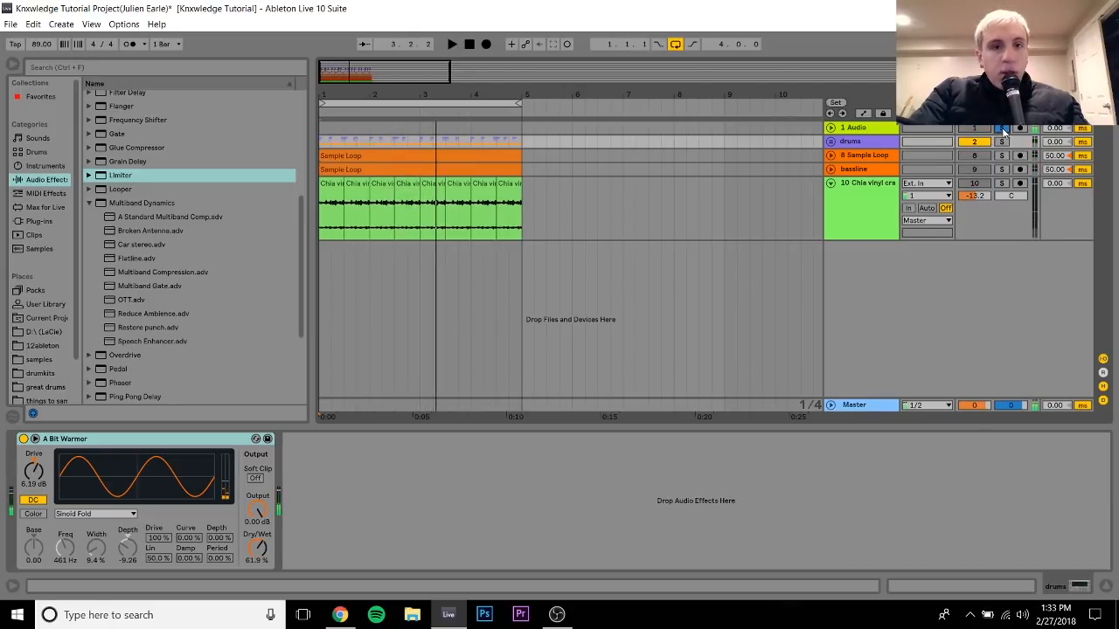
# Solo the vinyl crackle track and play it with its Utility effect bypassed, then switch Utility back on
pyautogui.click(856, 190)
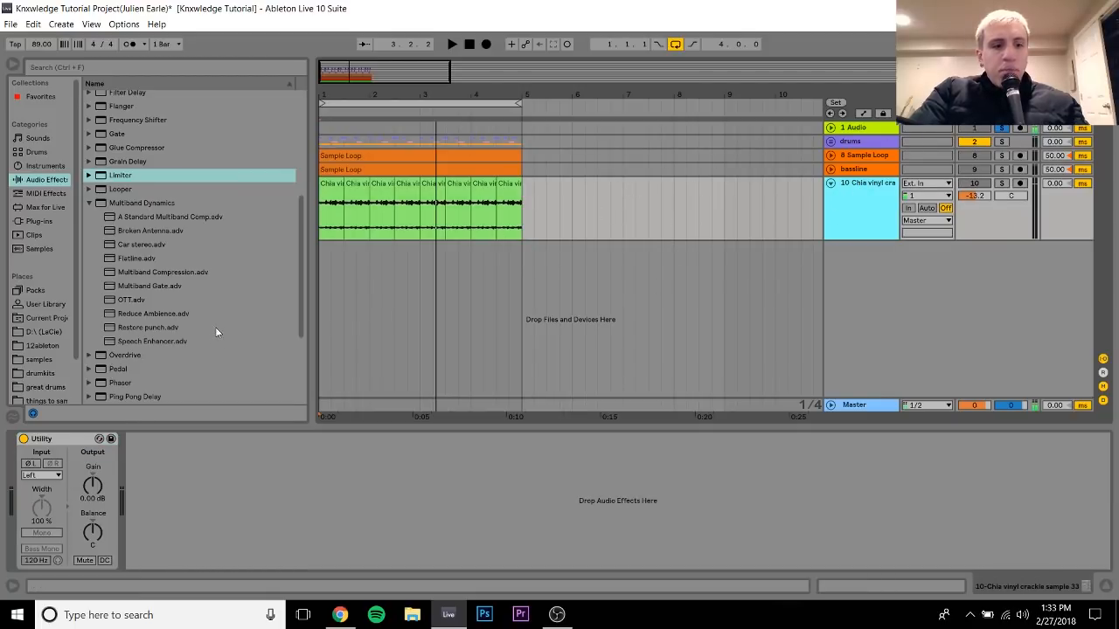
pyautogui.click(23, 439)
pyautogui.click(1002, 184)
pyautogui.press('space')
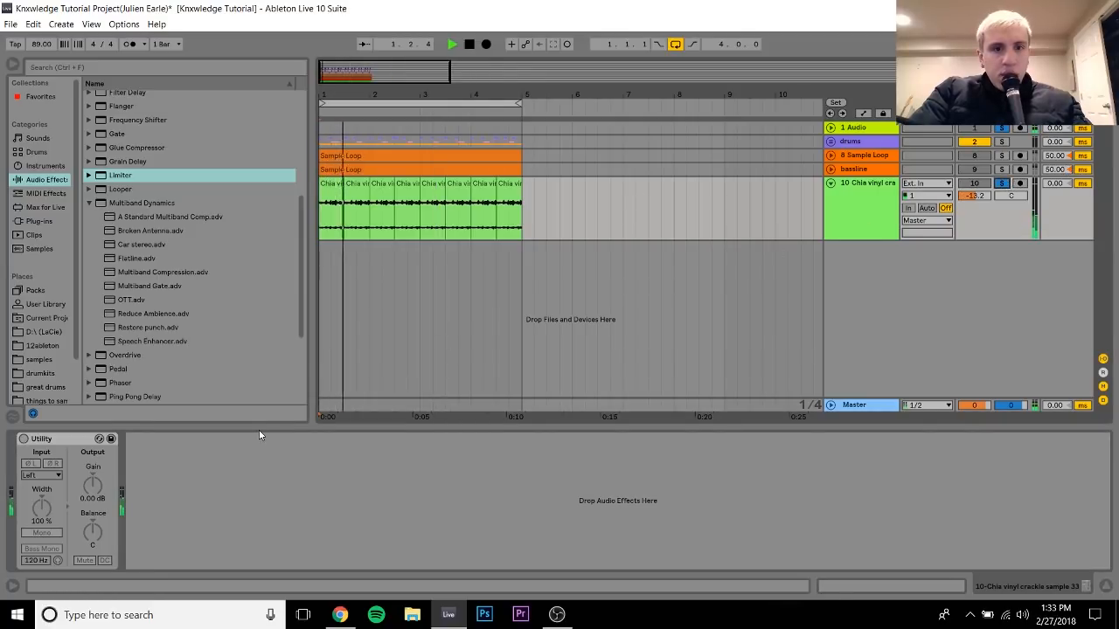
pyautogui.click(23, 439)
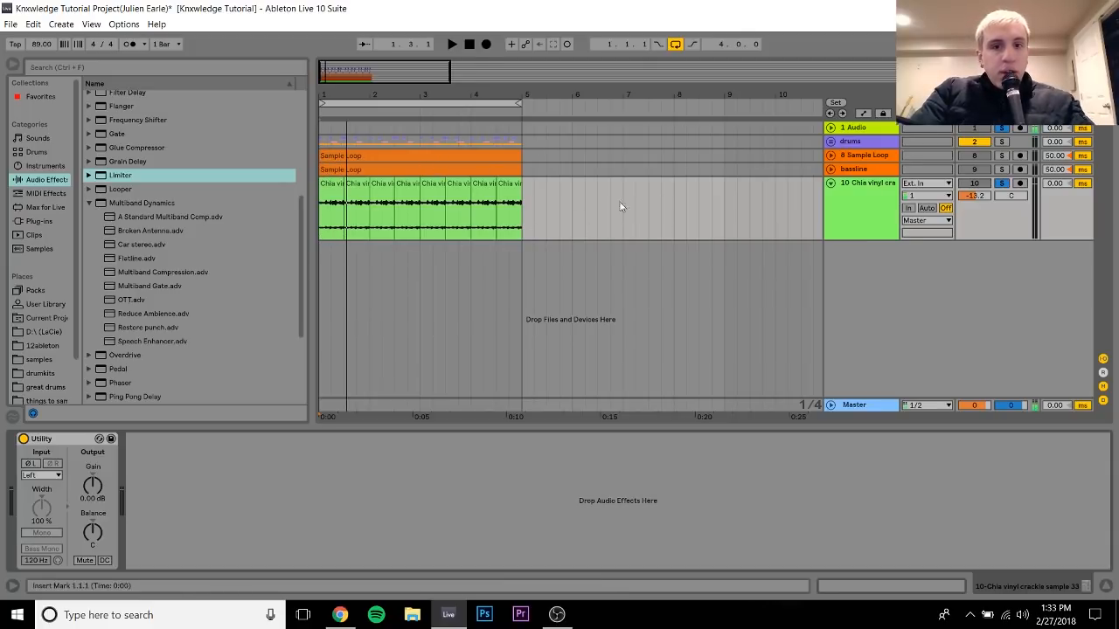
# Examine the repeated vinyl crackle clips across the four bars in a closer view
pyautogui.moveTo(330, 98); pyautogui.dragTo(331, 140)
pyautogui.click(362, 214)
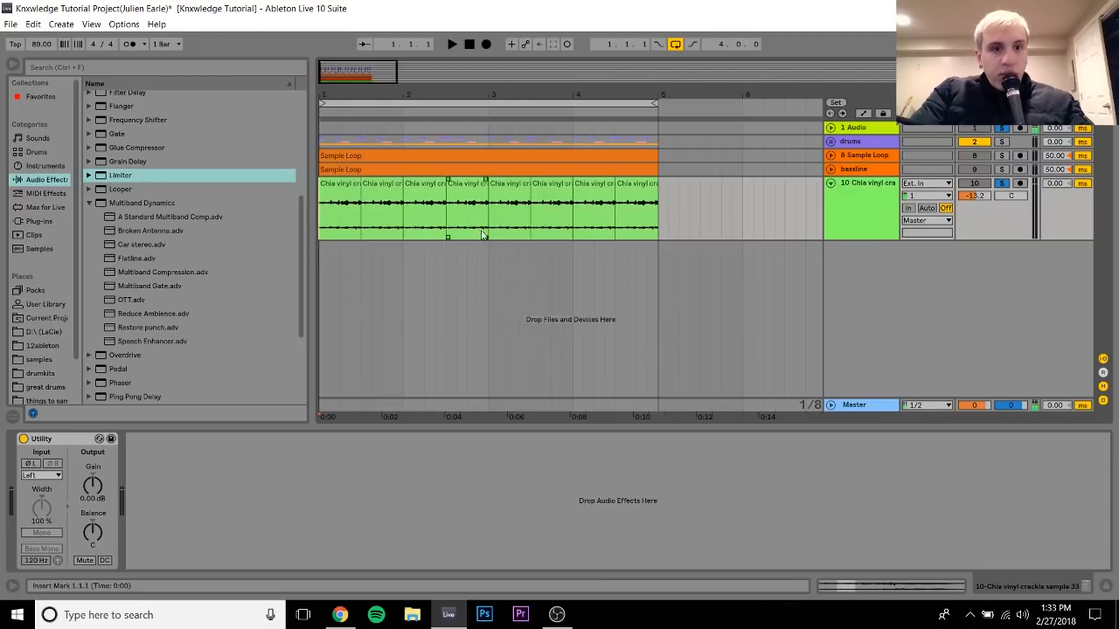
pyautogui.click(636, 178)
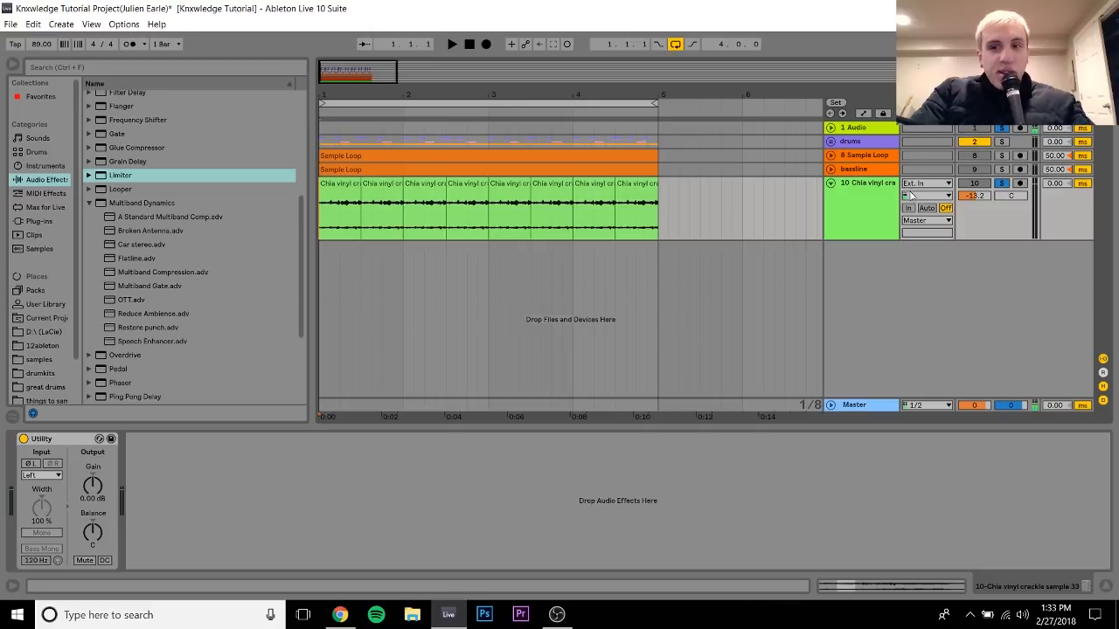
# Unfold the drums group and show the Pch_Snr track's EQ Eight
pyautogui.click(853, 141)
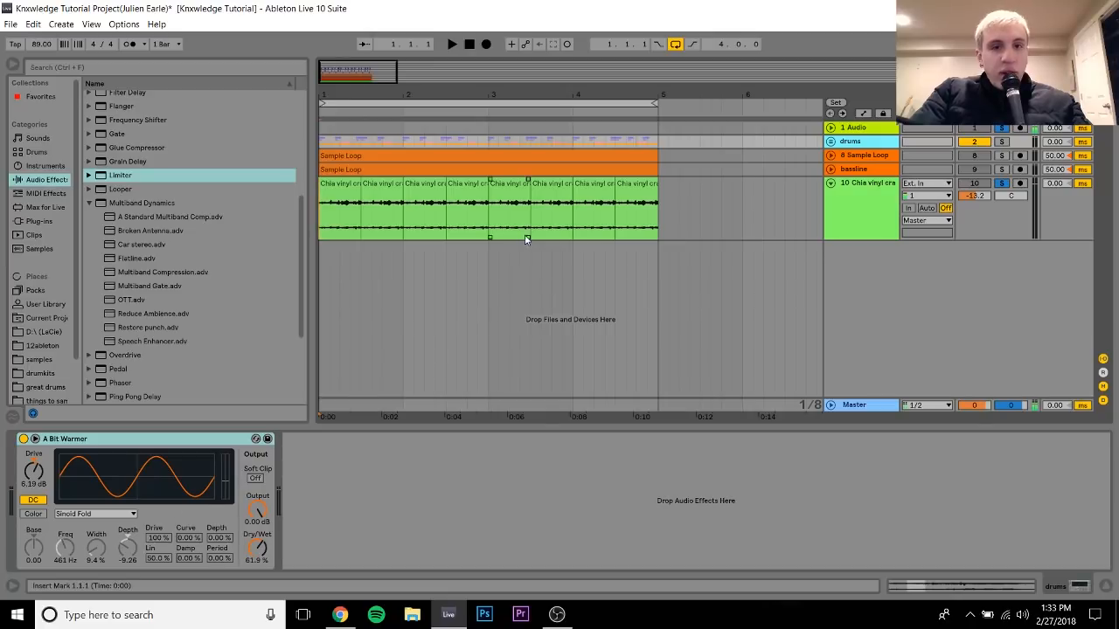
pyautogui.click(830, 142)
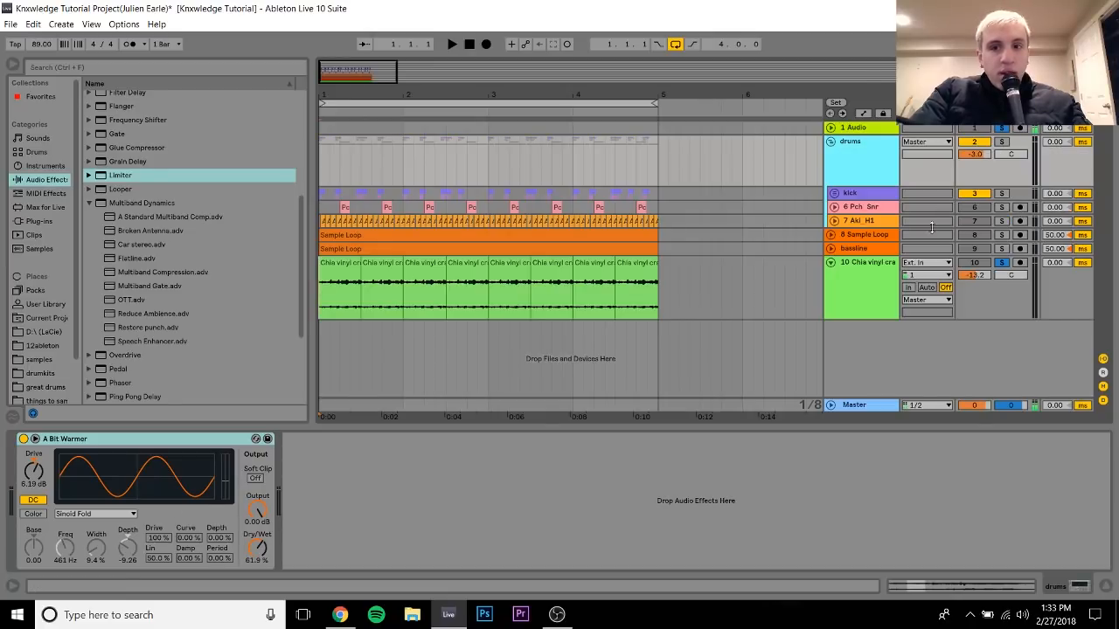
pyautogui.click(877, 210)
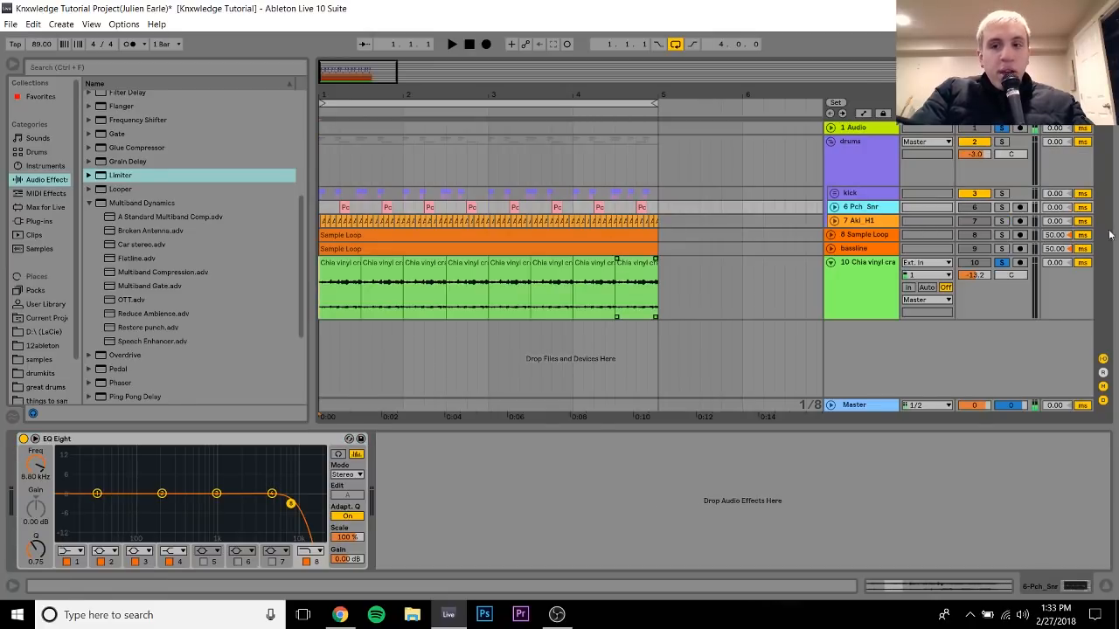
# Unsolo the vinyl crackle track, then show its Utility effect and the Sample Loop track's effect chain
pyautogui.click(1002, 263)
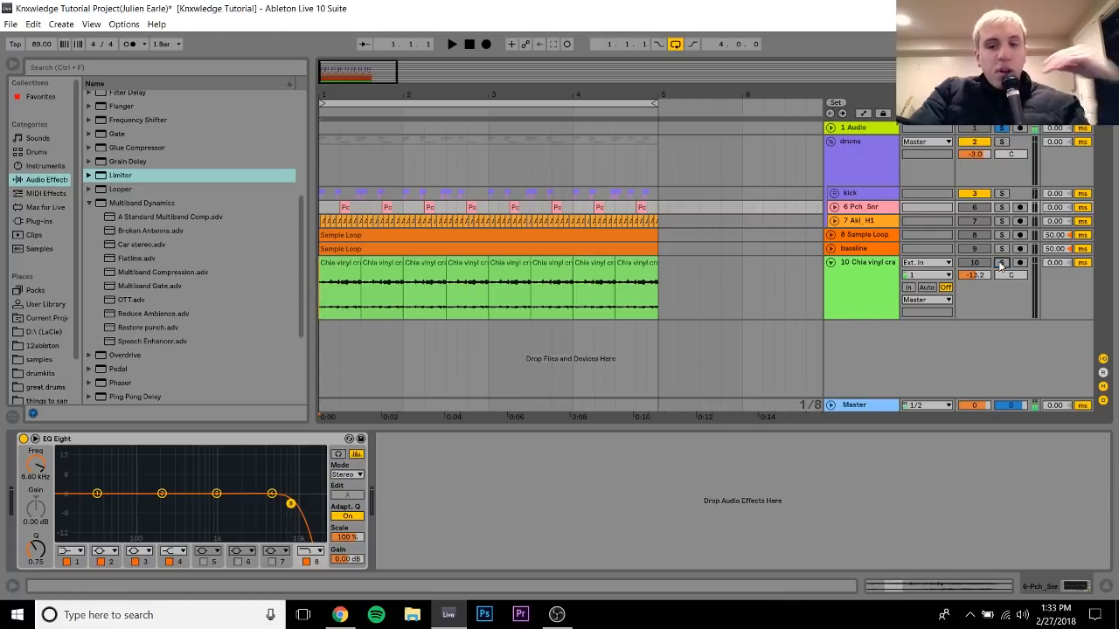
pyautogui.click(876, 271)
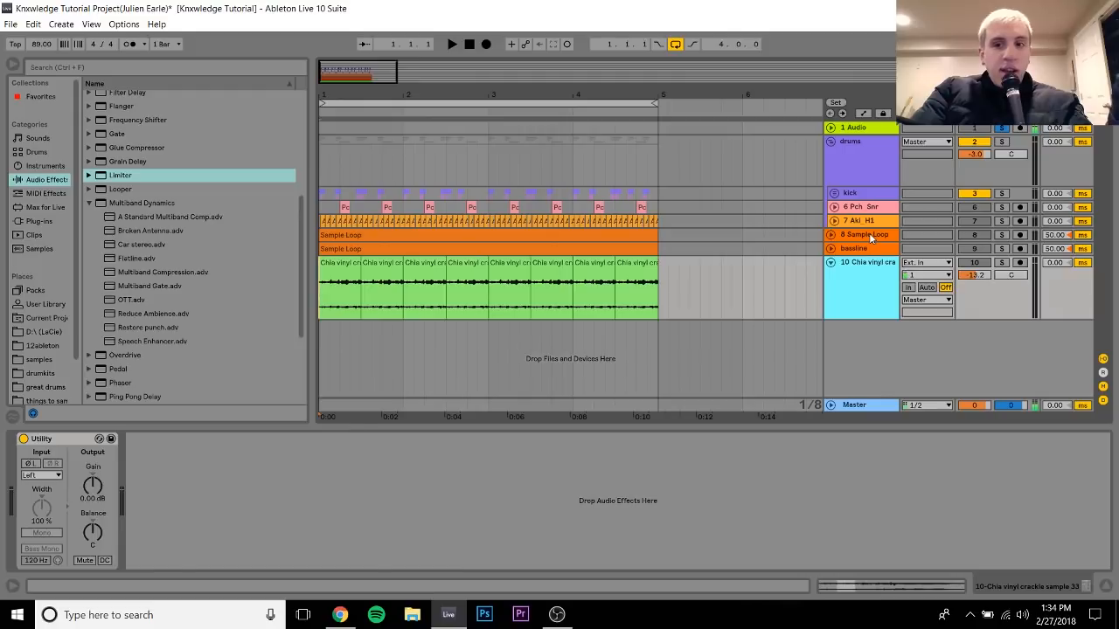
pyautogui.click(869, 233)
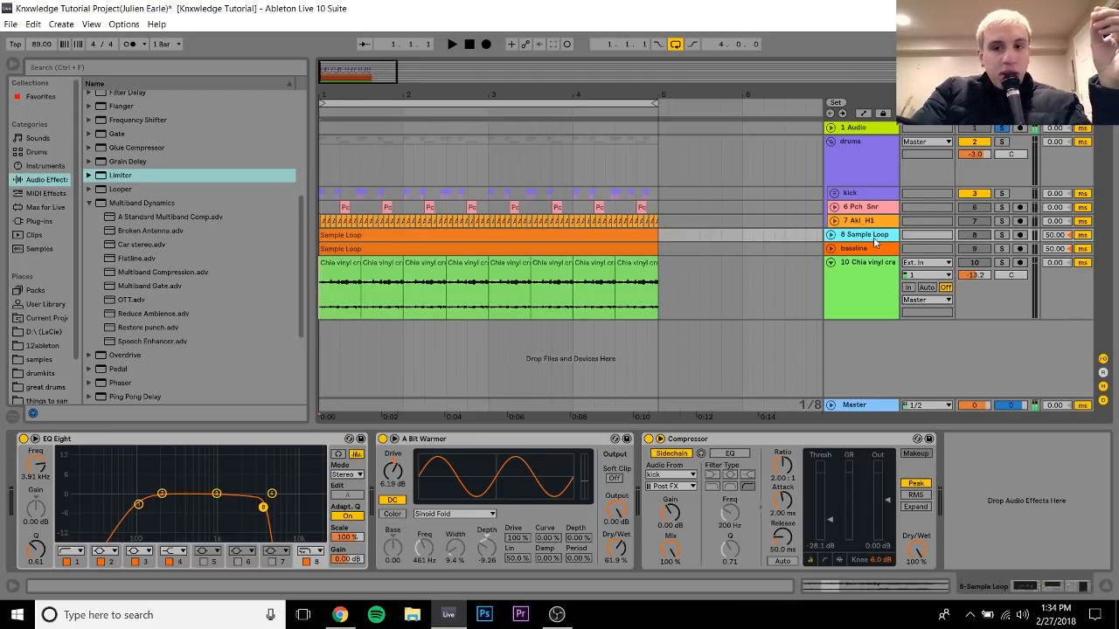
# Show the drums group's A Bit Warmer, fold the group, and return to the Sample Loop track's effects
pyautogui.click(849, 144)
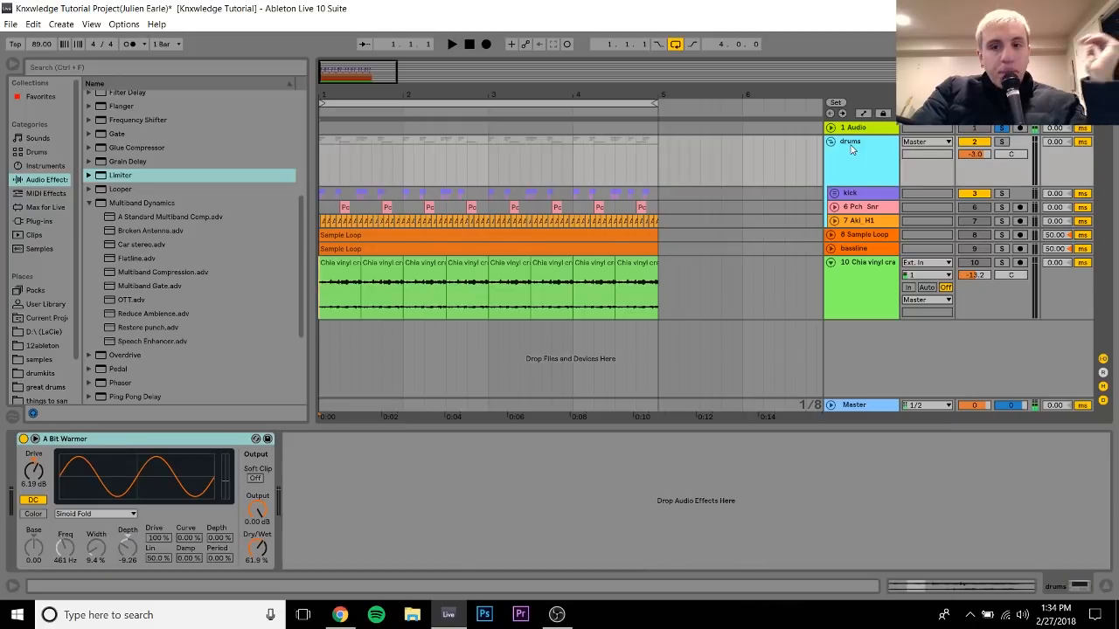
pyautogui.click(830, 142)
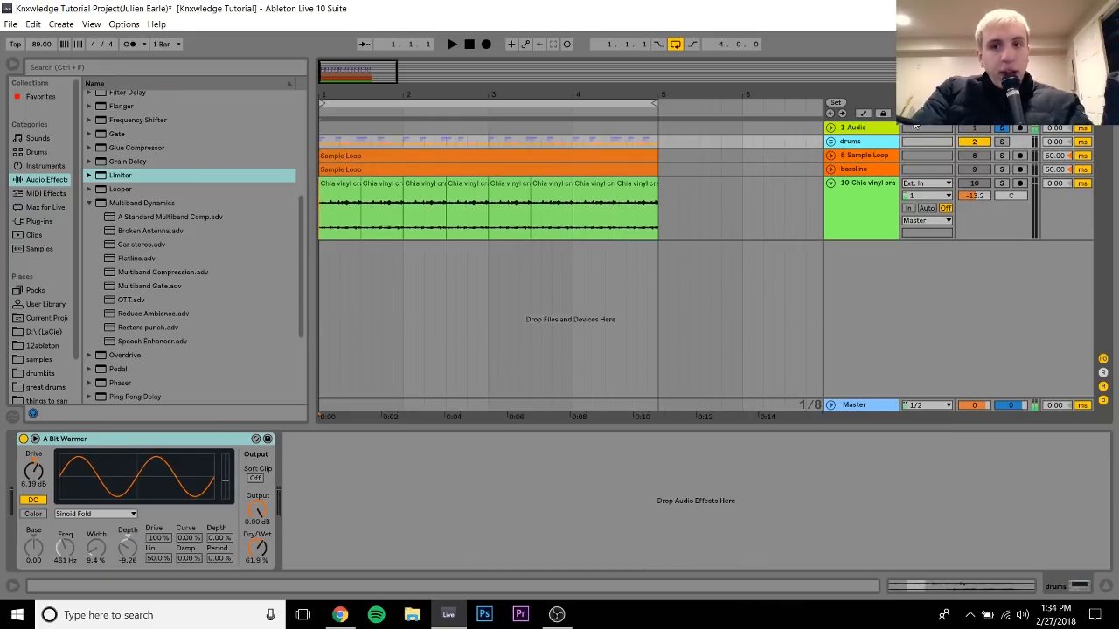
pyautogui.click(887, 154)
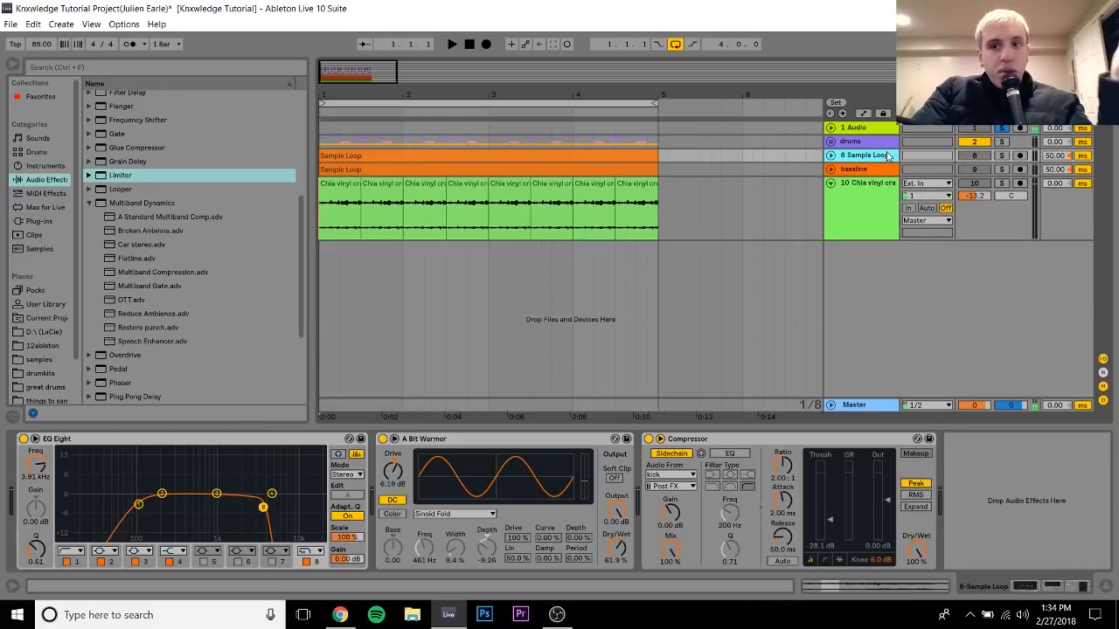
# Solo the Sample Loop track and locate its clip's source file, Sample Loop.wav, in the browser
pyautogui.click(1003, 156)
pyautogui.click(568, 162)
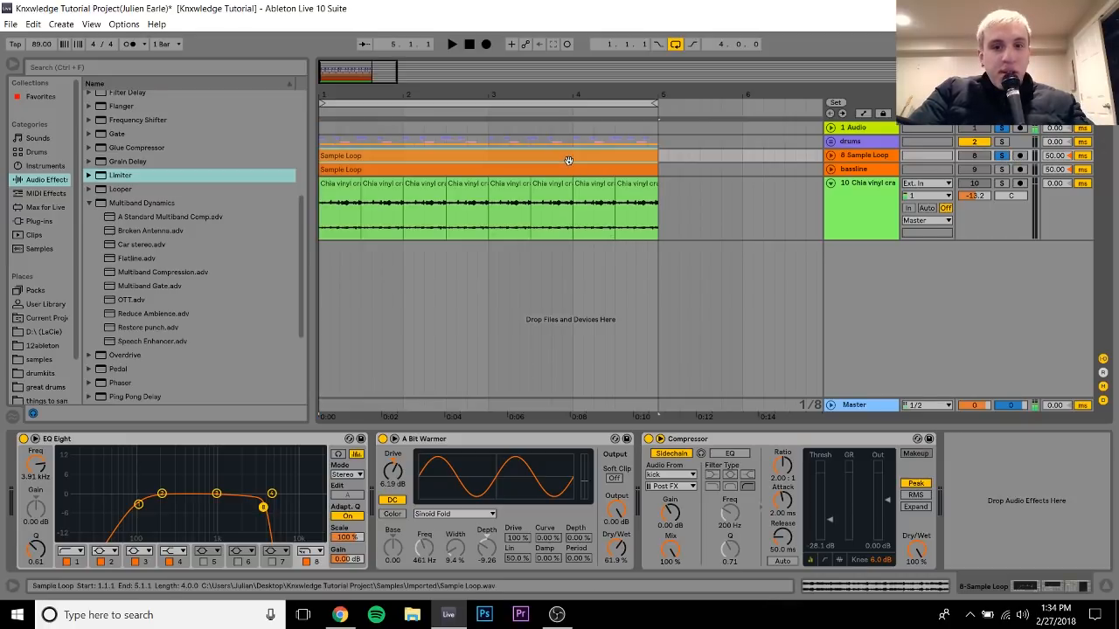
pyautogui.rightClick(570, 164)
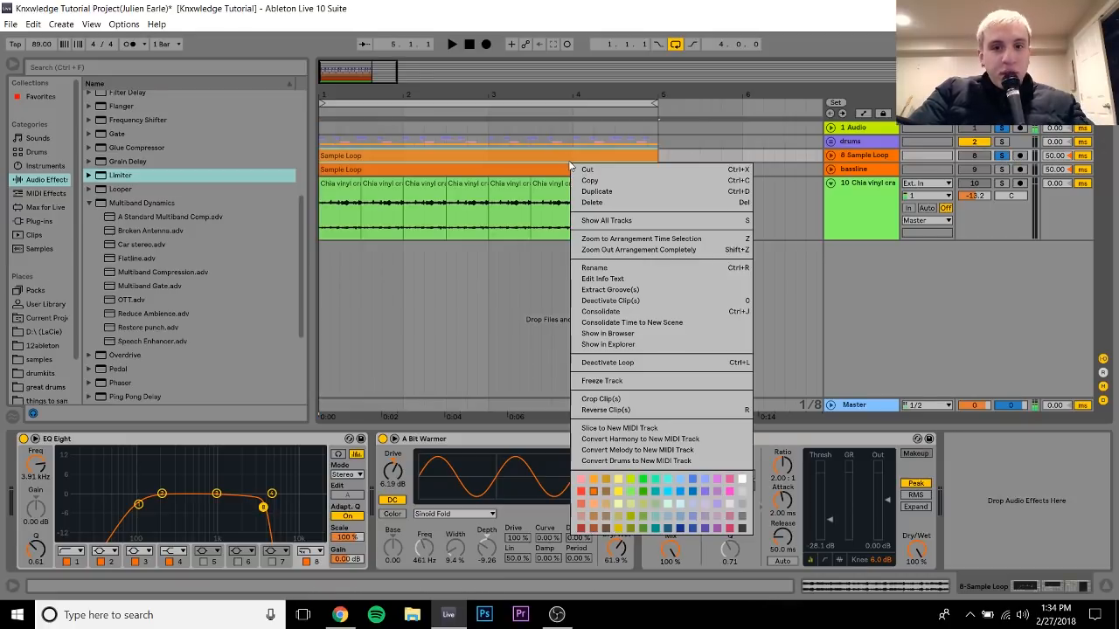
pyautogui.click(610, 334)
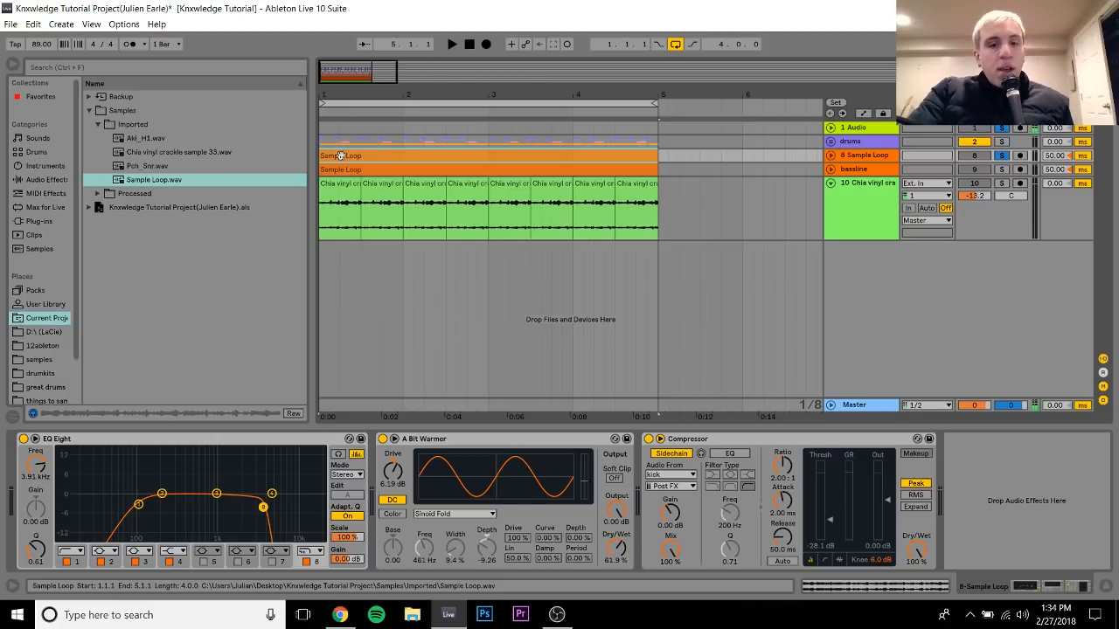
pyautogui.click(136, 181)
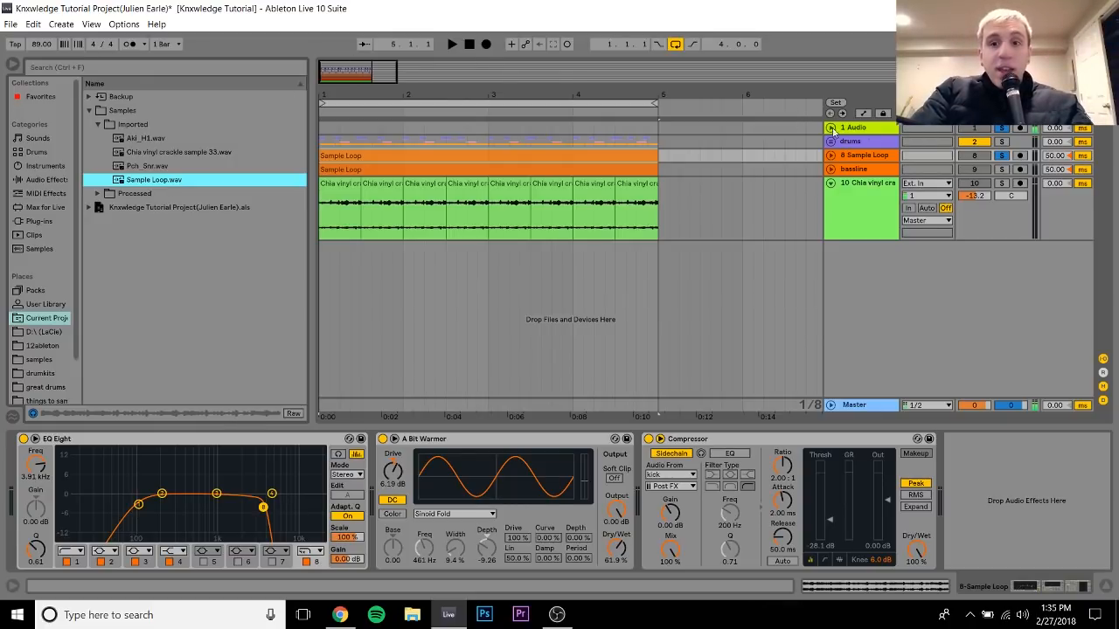
# Open the Sample Loop clip's sample view and play the loop to examine its warping and transposition
pyautogui.click(881, 155)
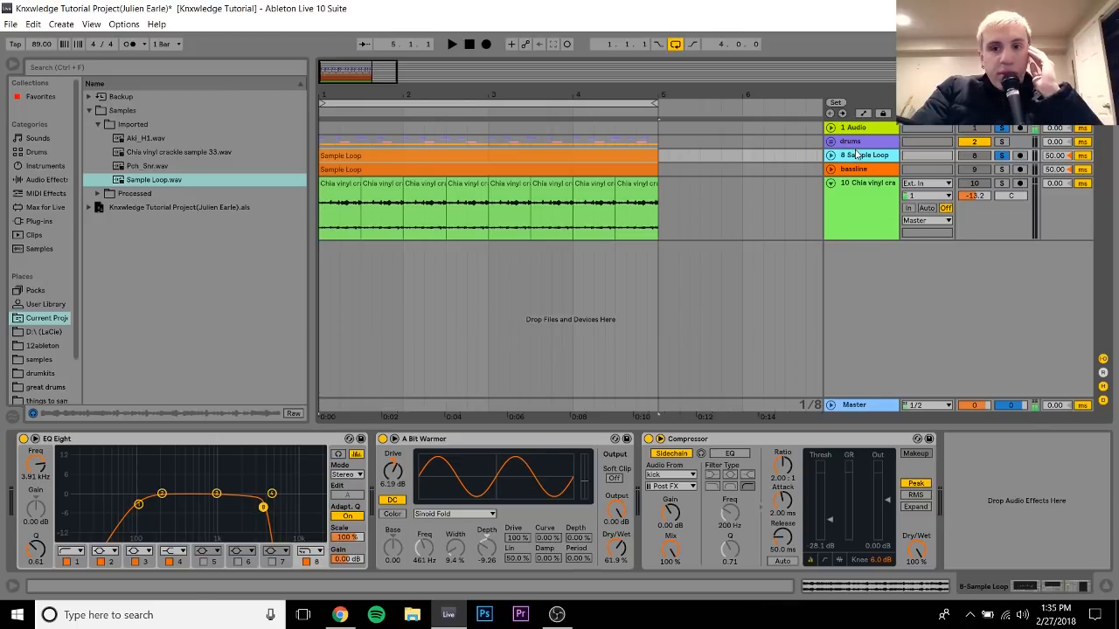
pyautogui.doubleClick(635, 153)
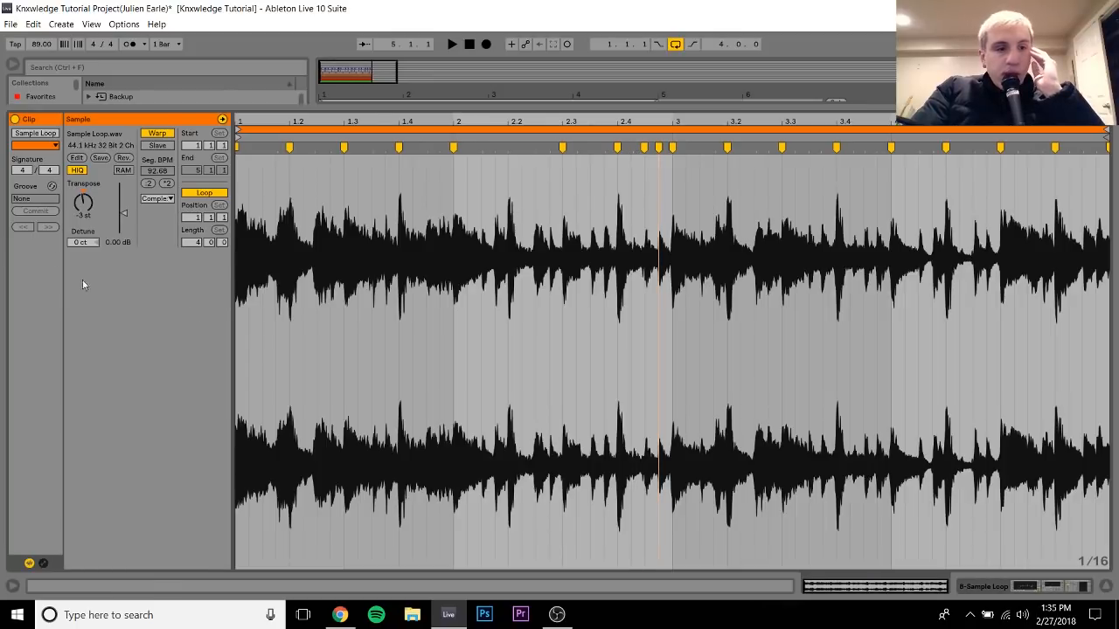
pyautogui.press('space')
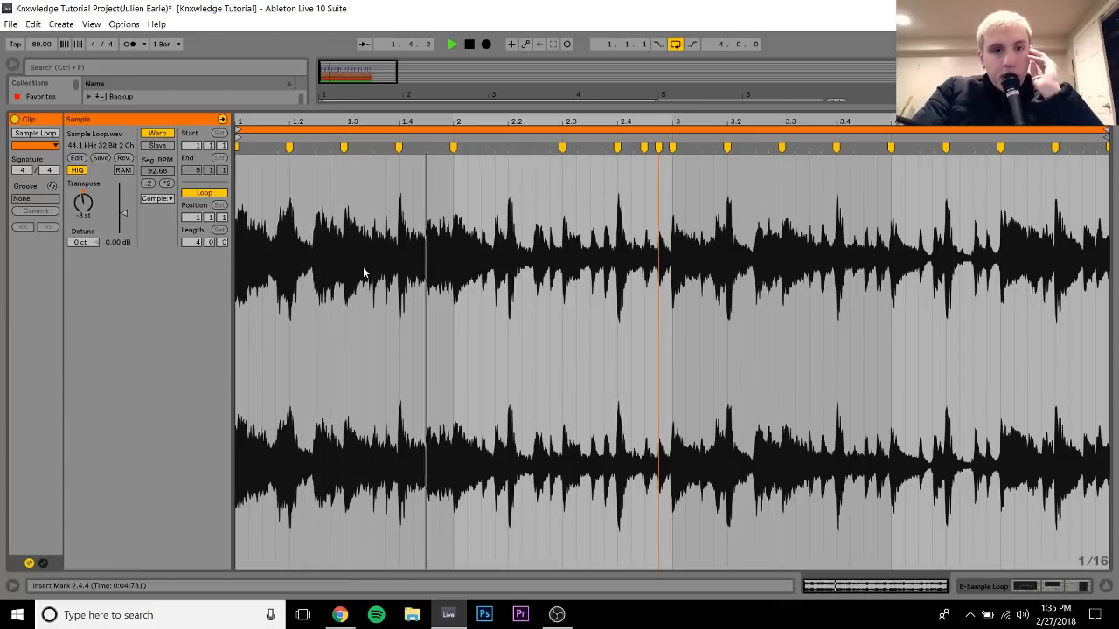
pyautogui.press('space')
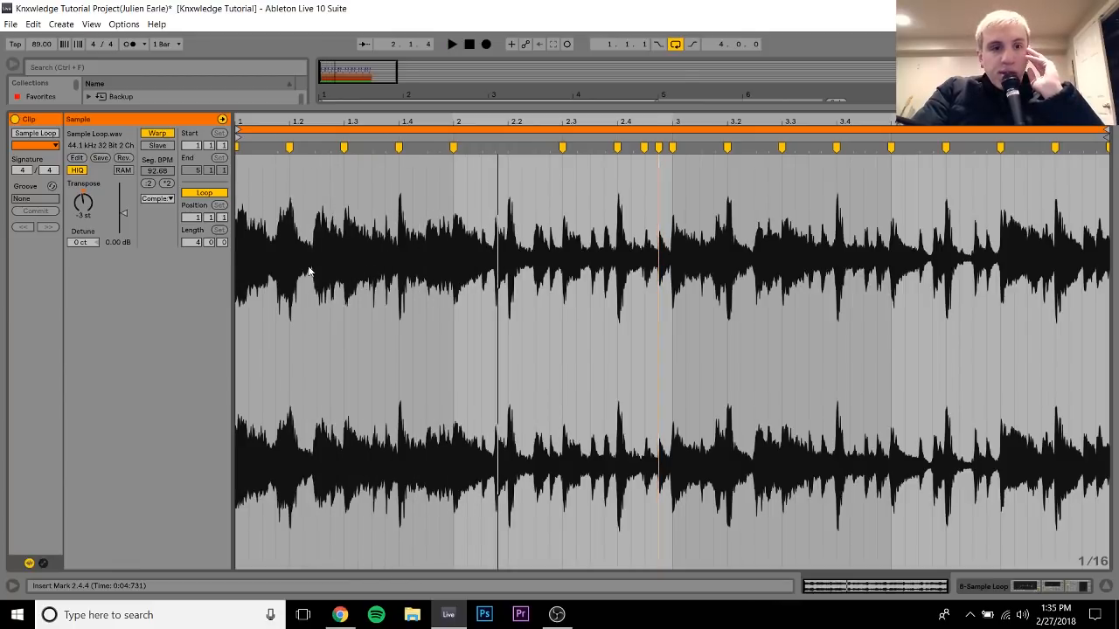
# Turn off the Sample Loop clip's warping, audition it at 0 st and -3 st transposition, and restore the warping
pyautogui.click(153, 133)
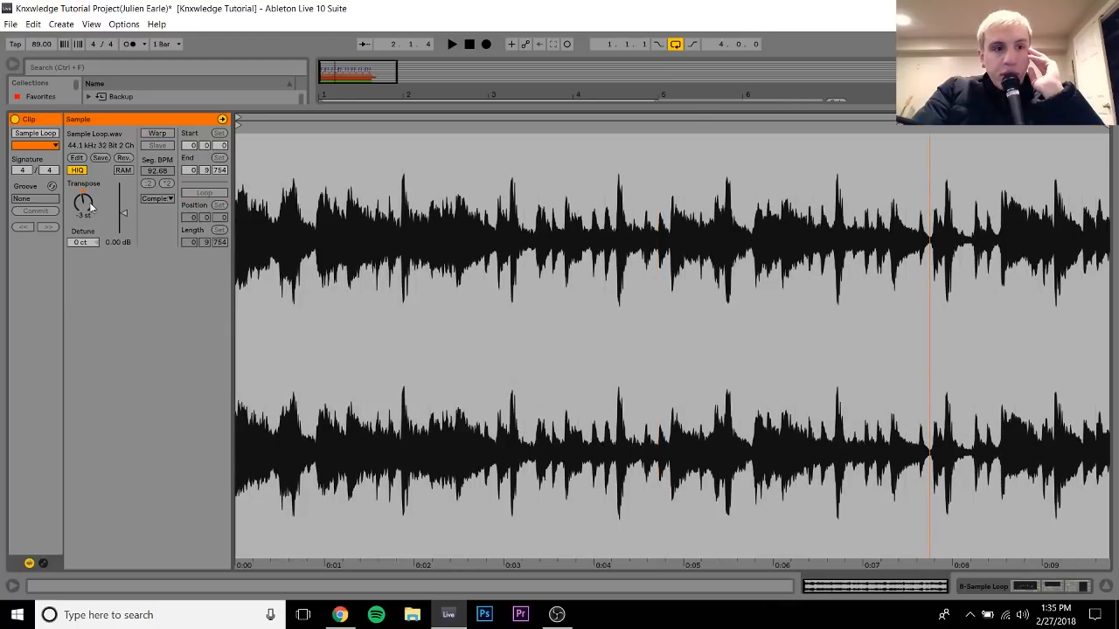
pyautogui.press('space')
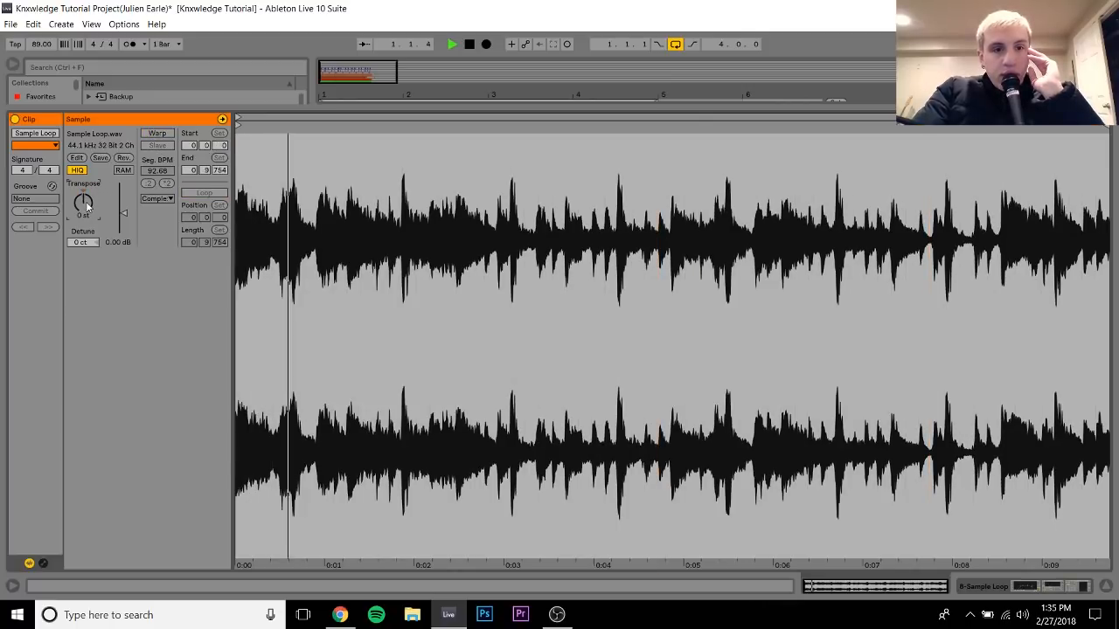
pyautogui.moveTo(86, 201); pyautogui.dragTo(85, 206)
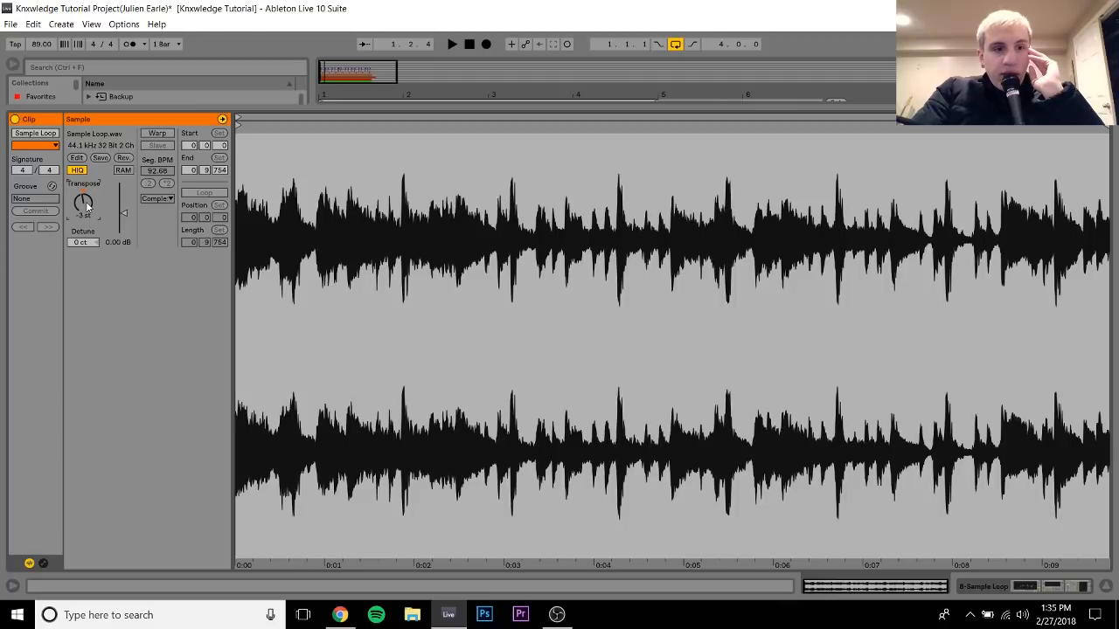
pyautogui.press('space')
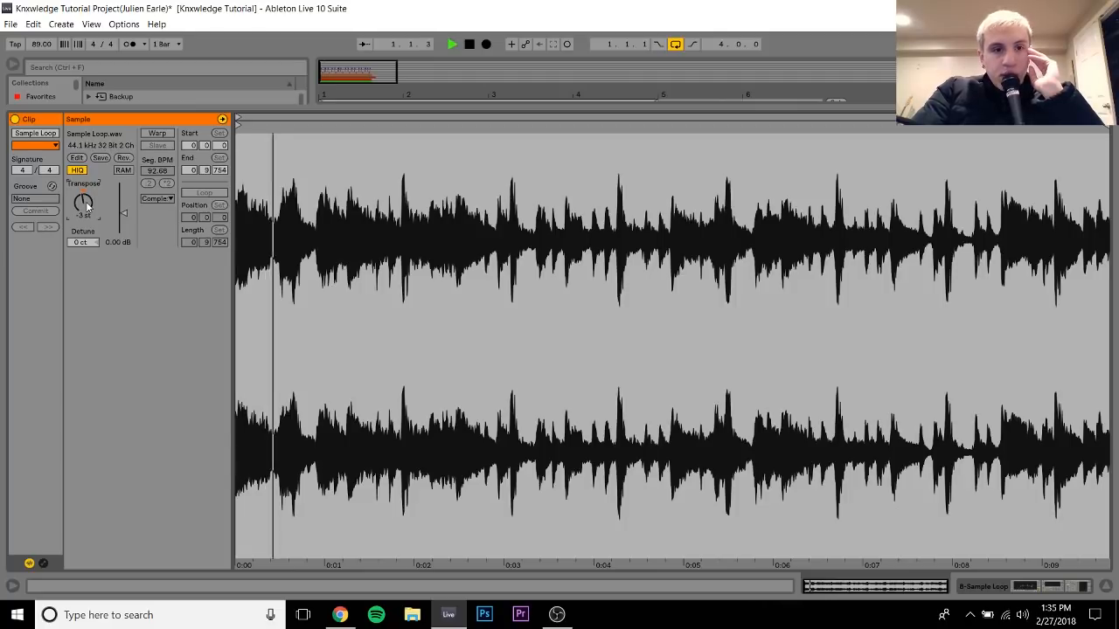
pyautogui.moveTo(86, 205); pyautogui.dragTo(85, 202)
pyautogui.click(157, 133)
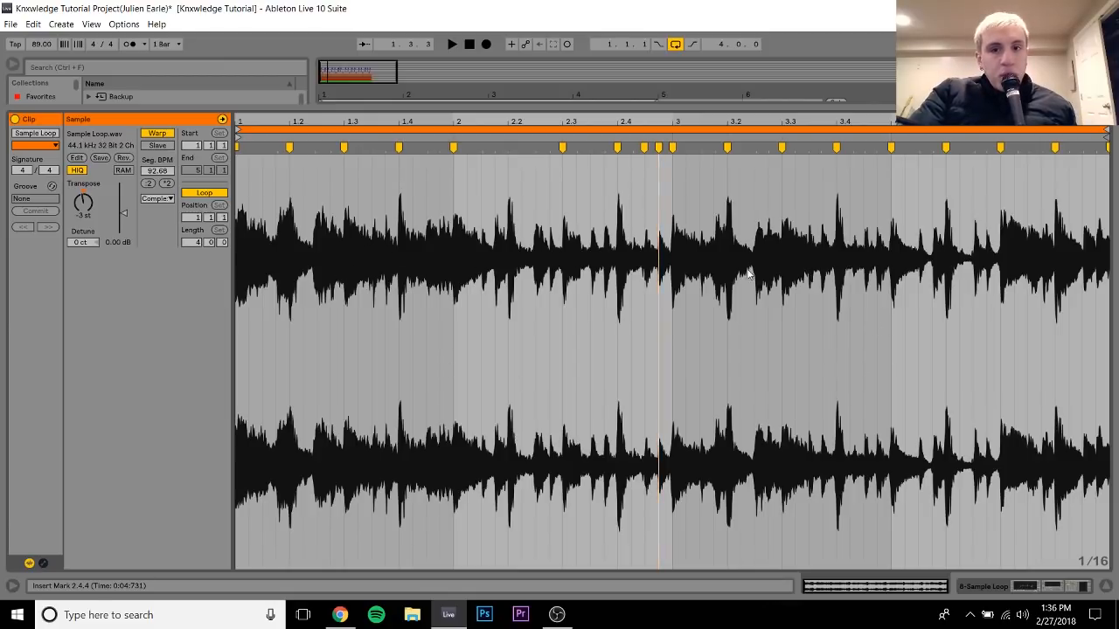
# Return to the Sample Loop track's effects and audition the loop with EQ Eight's band 8 switched off and back on
pyautogui.click(1064, 589)
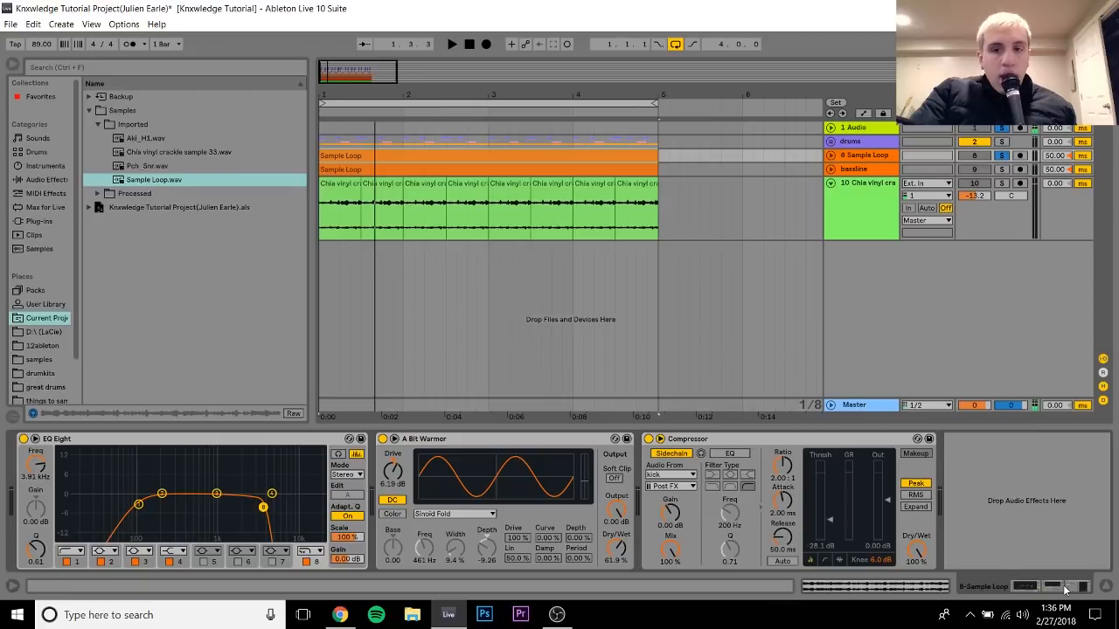
pyautogui.click(791, 157)
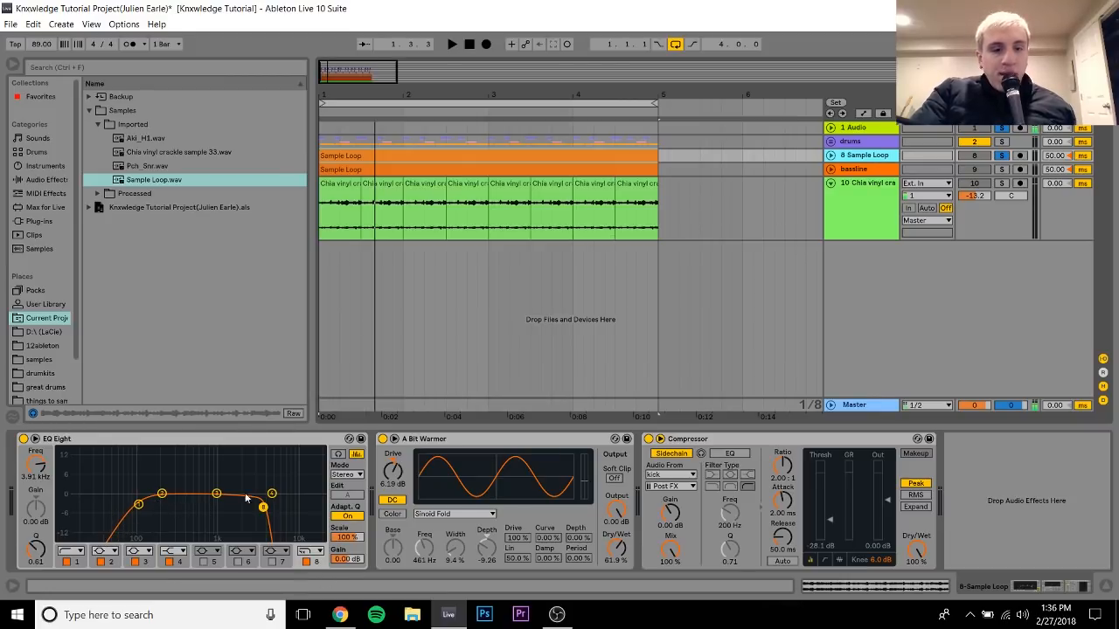
pyautogui.click(305, 562)
pyautogui.press('space')
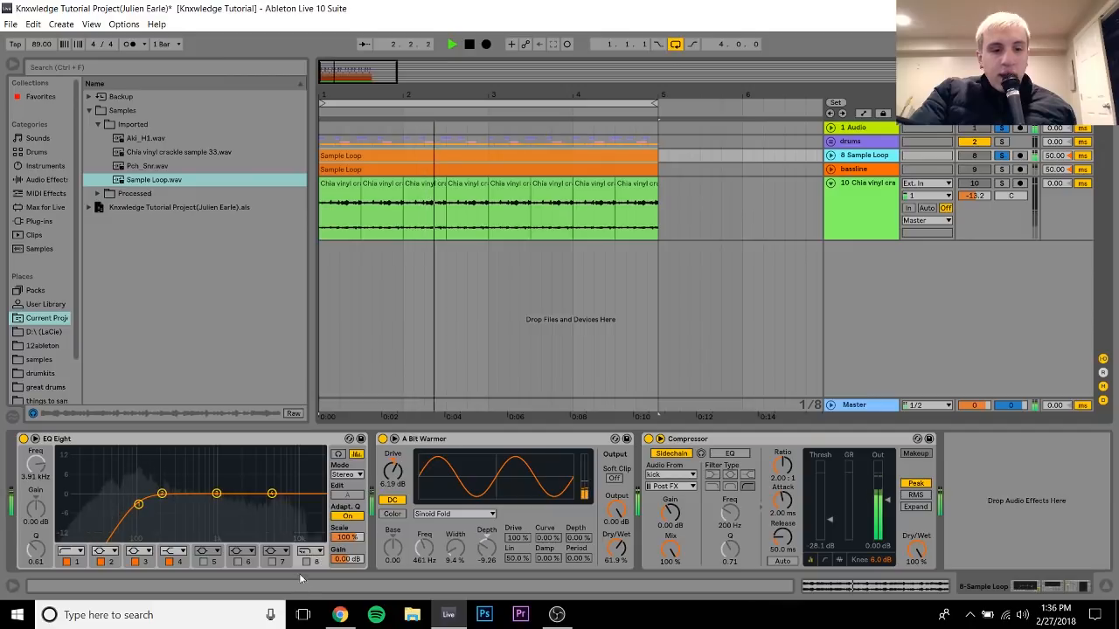
pyautogui.click(305, 562)
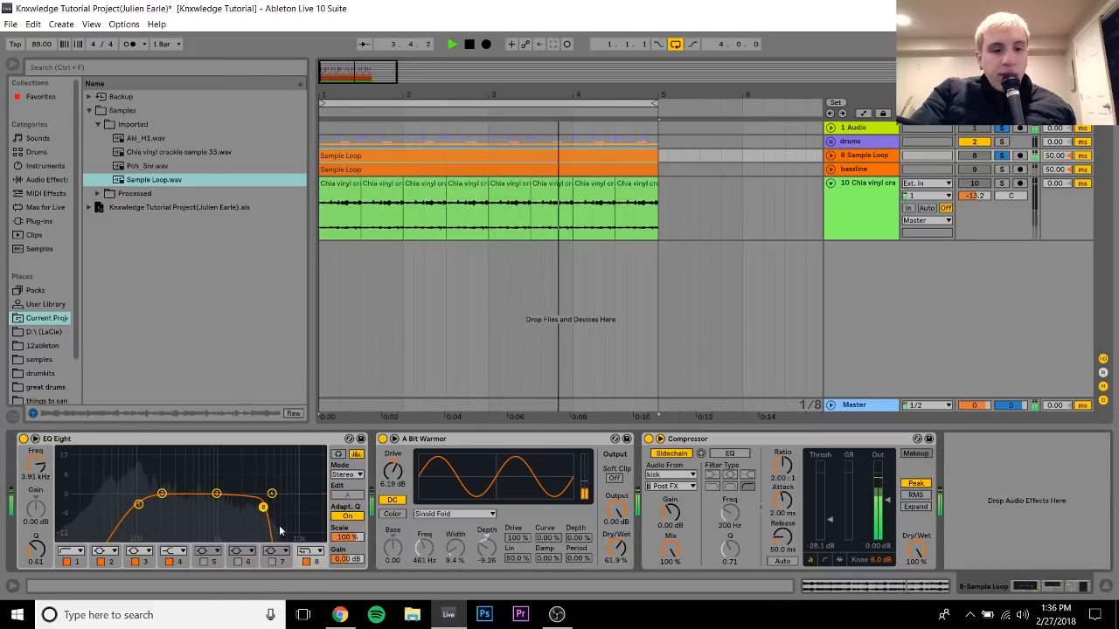
pyautogui.press('space')
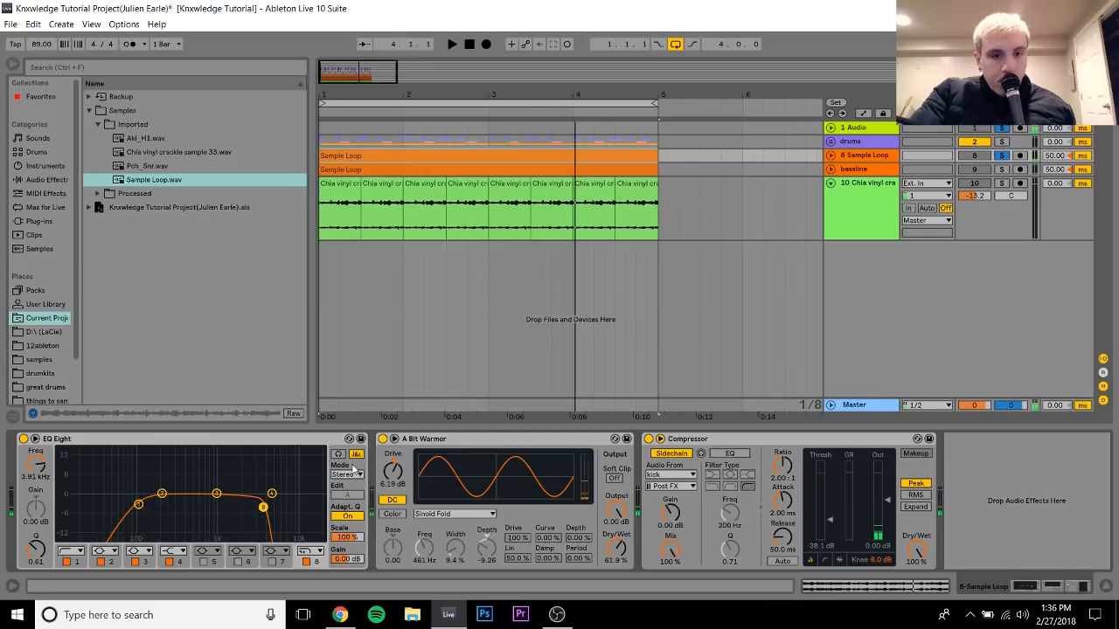
# Play the sample loop with A Bit Warmer switched off and back on to compare its effect
pyautogui.press('space')
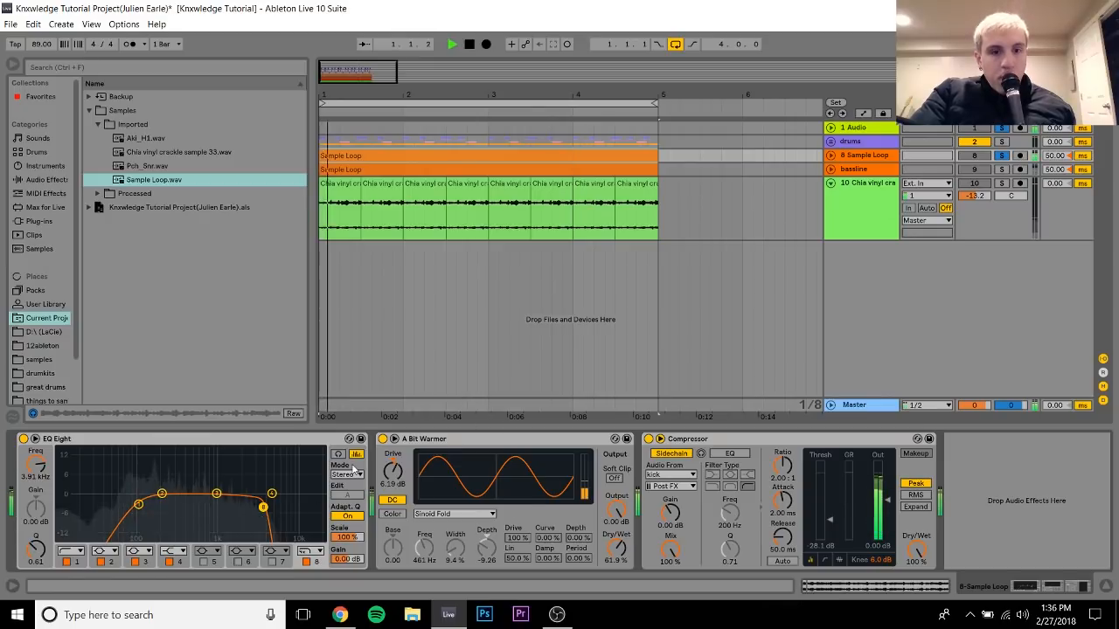
pyautogui.doubleClick(444, 441)
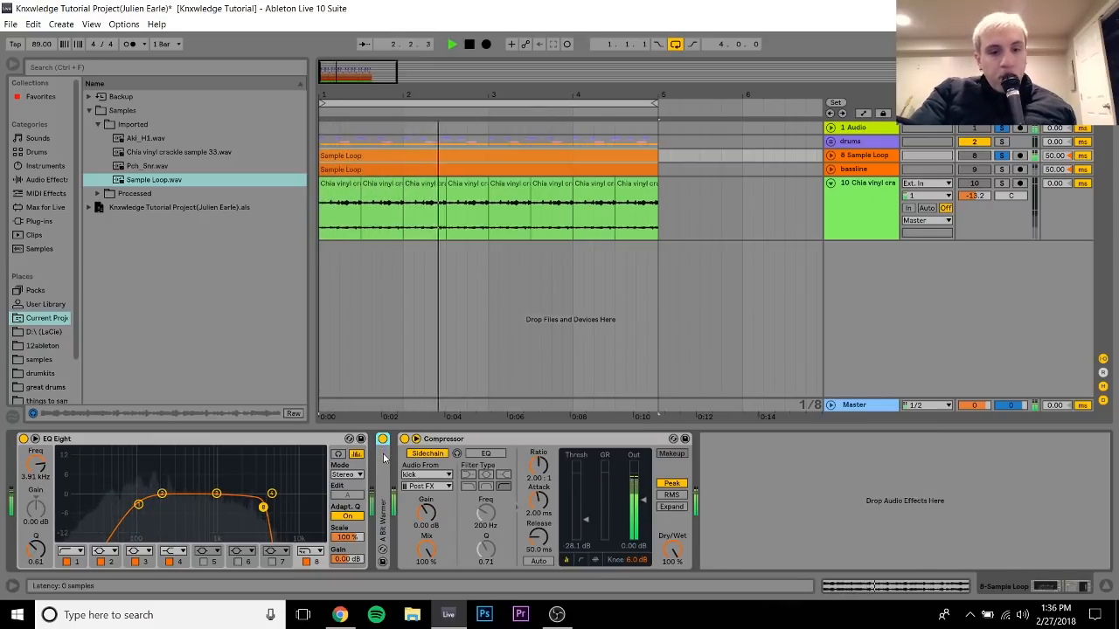
pyautogui.doubleClick(383, 458)
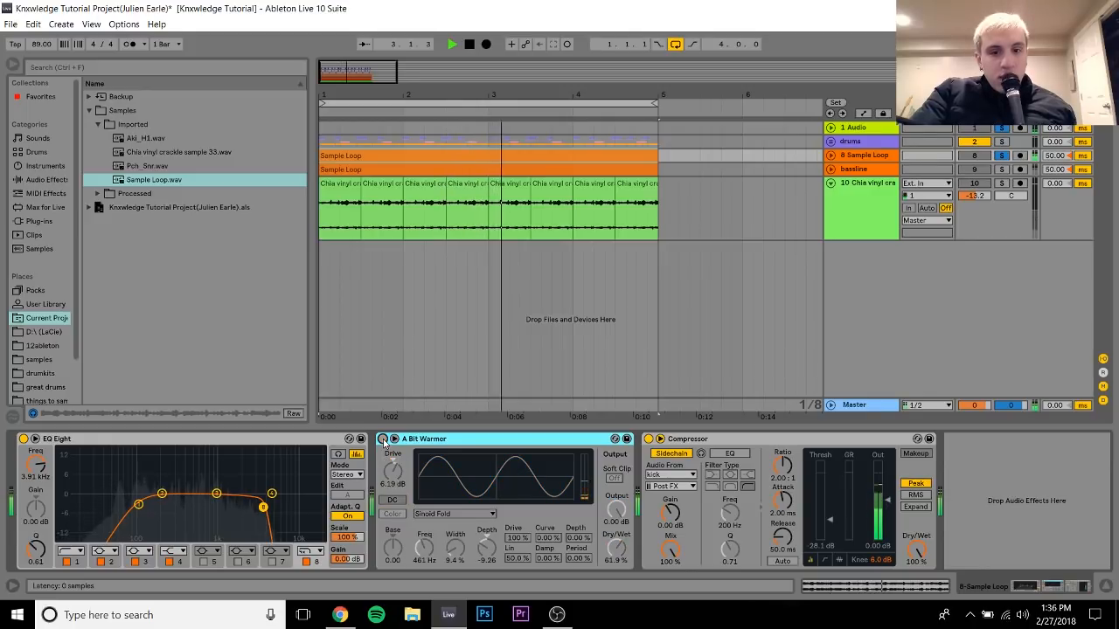
pyautogui.click(383, 440)
pyautogui.press('space')
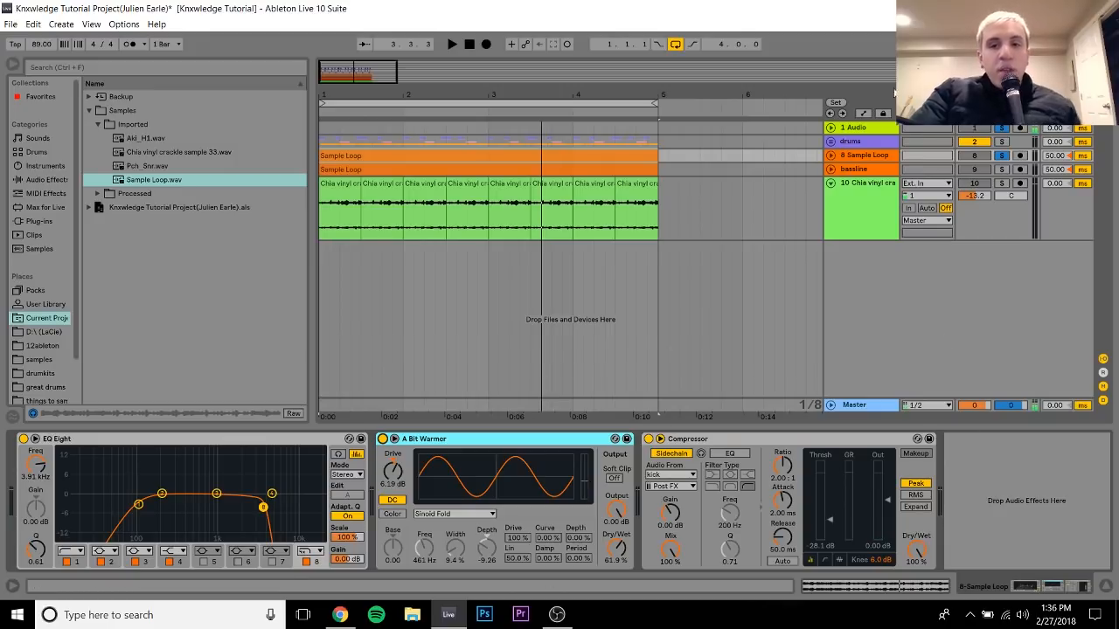
# Unfold the drums group, play the kick soloed with the Sample Loop track to check its sidechain compression, and clear both solos
pyautogui.click(830, 142)
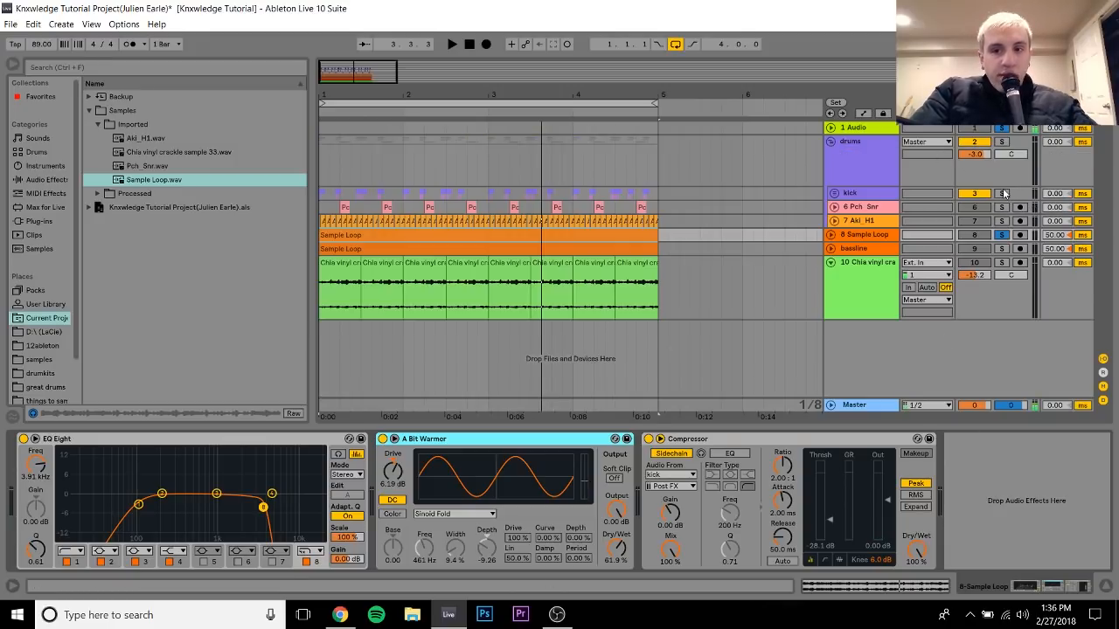
pyautogui.click(1002, 193)
pyautogui.press('space')
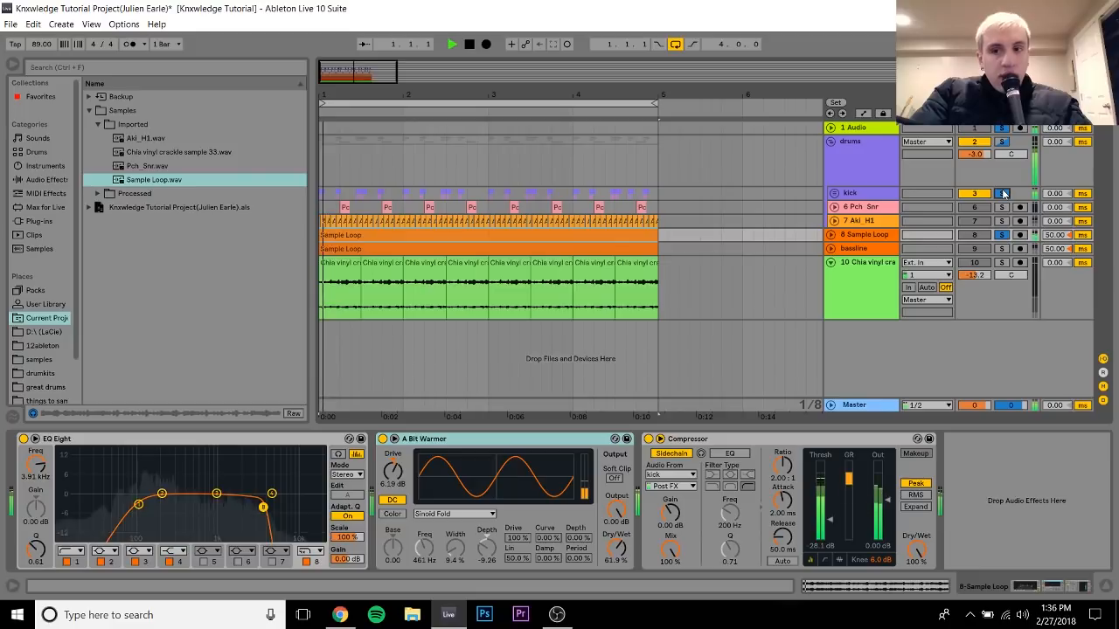
pyautogui.click(852, 237)
pyautogui.press('space')
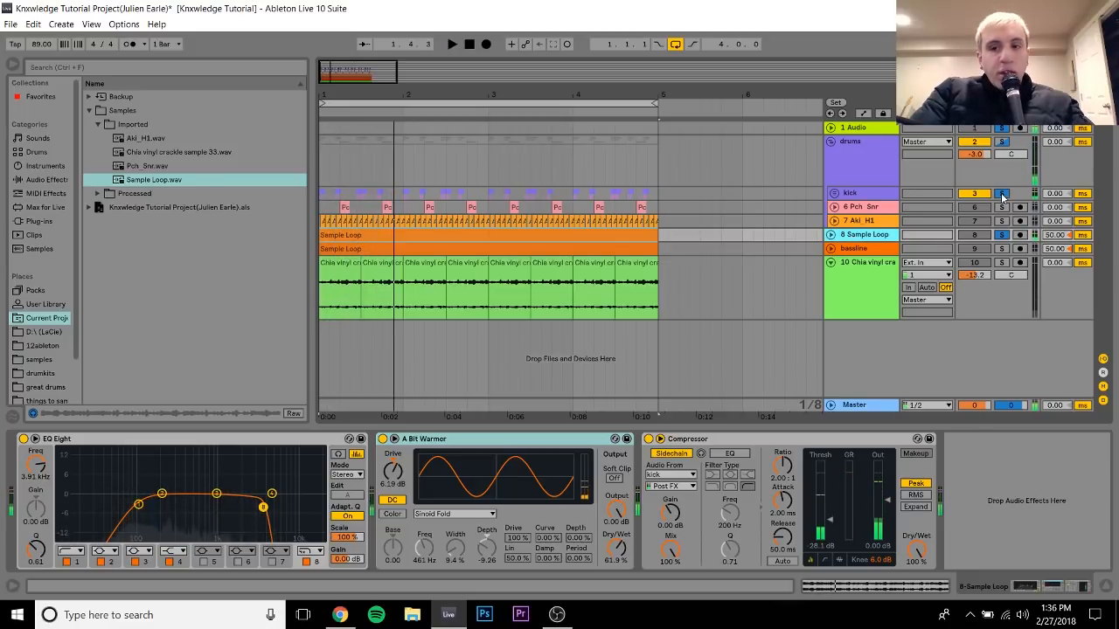
pyautogui.click(1002, 195)
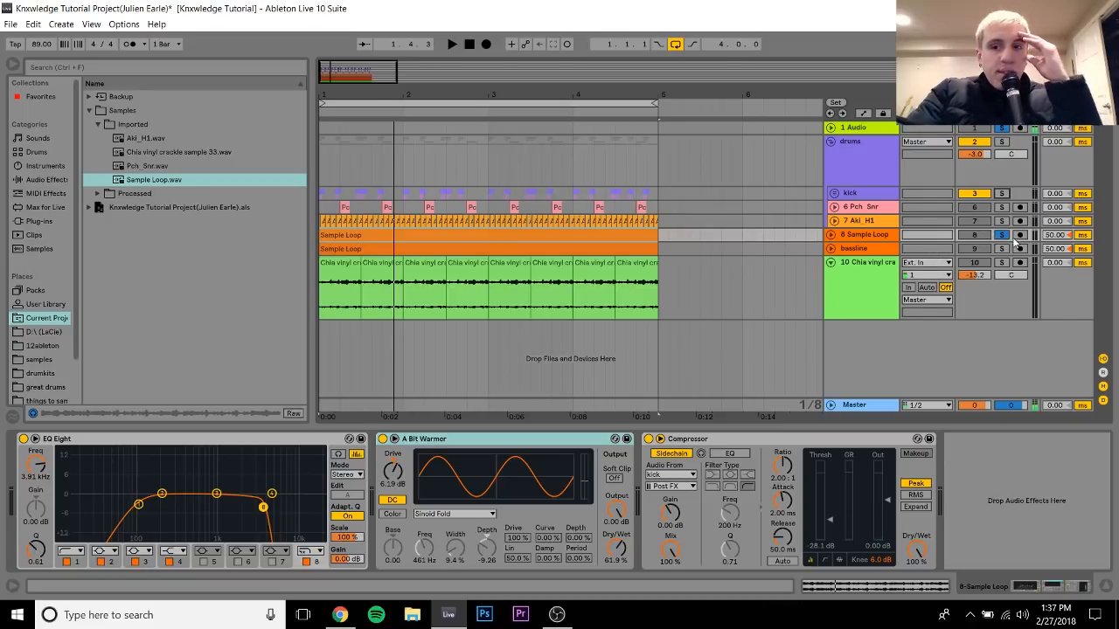
pyautogui.click(1002, 235)
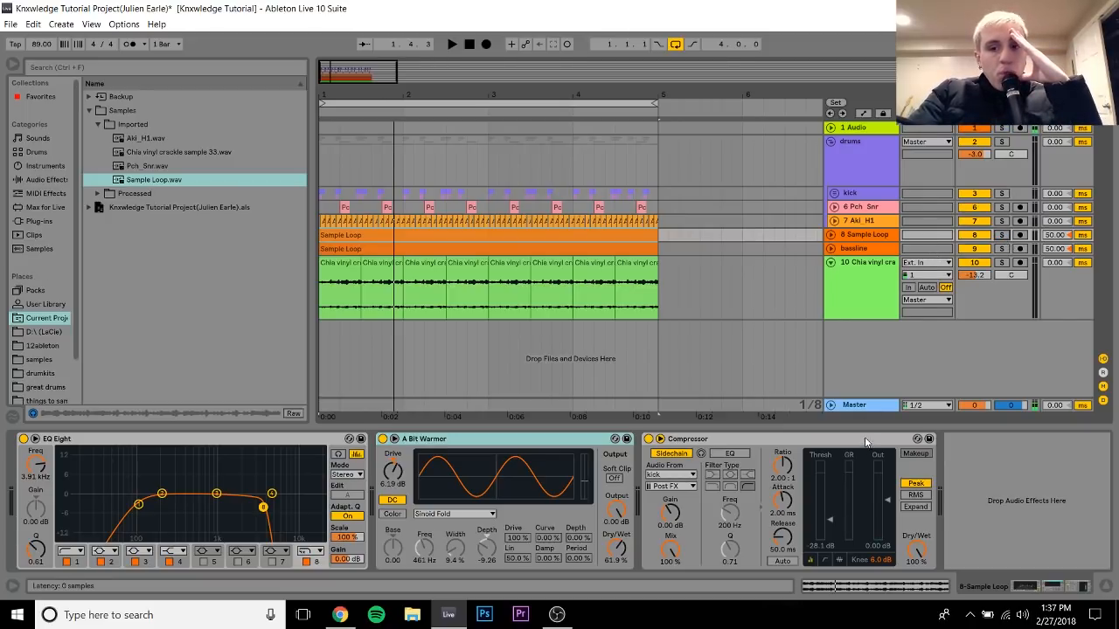
# Compare the Master track's effects with the Sample Loop track's chain, and play the full beat to hear the sidechained loop
pyautogui.click(870, 406)
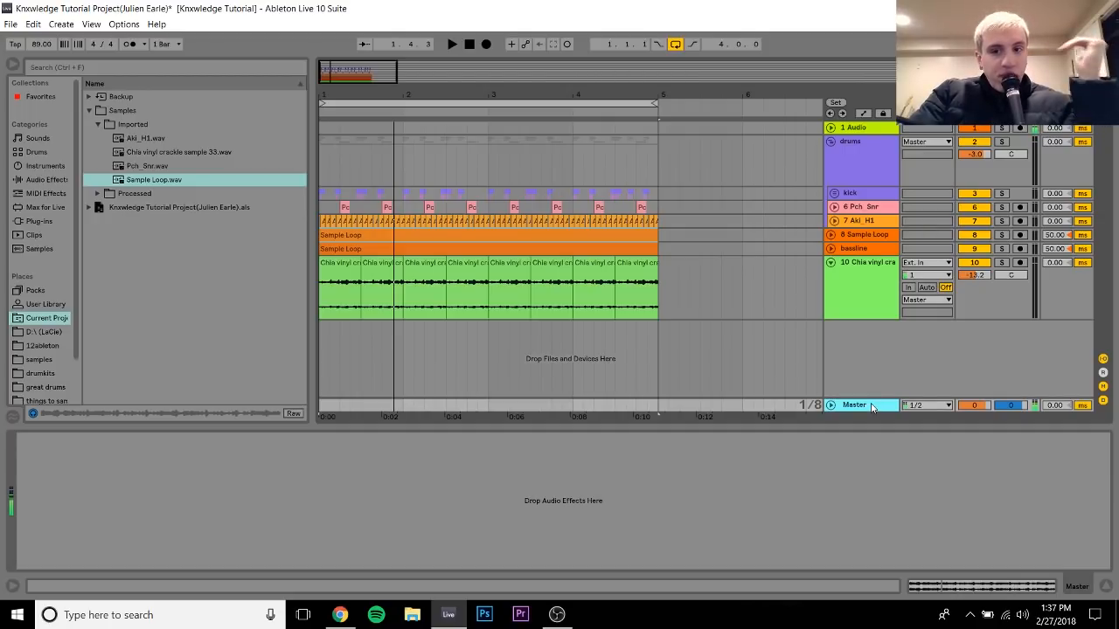
pyautogui.click(865, 236)
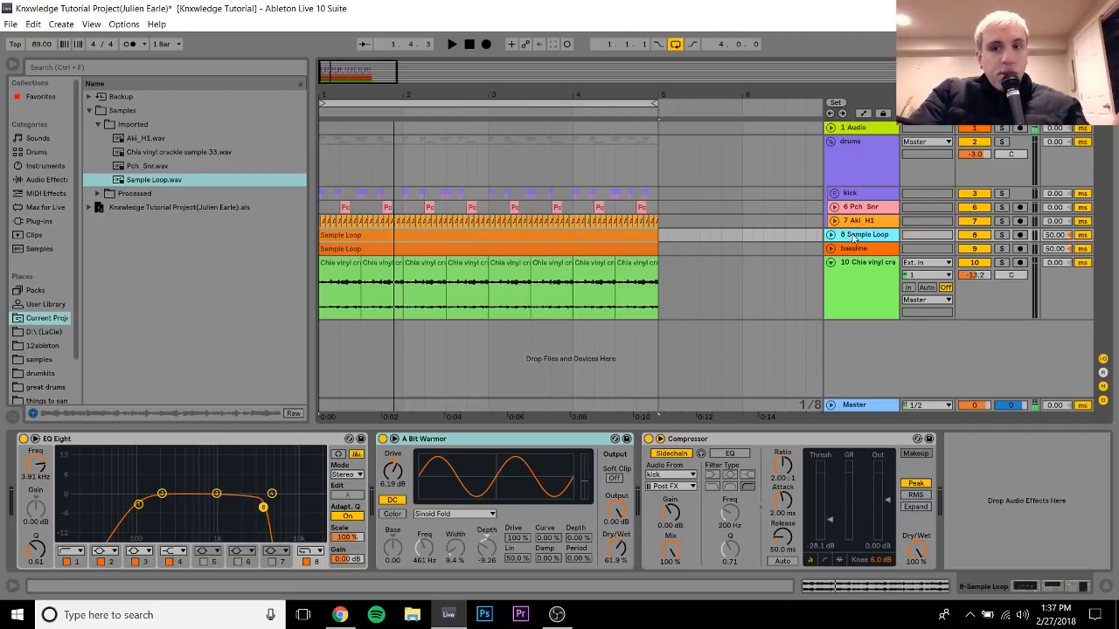
pyautogui.press('space')
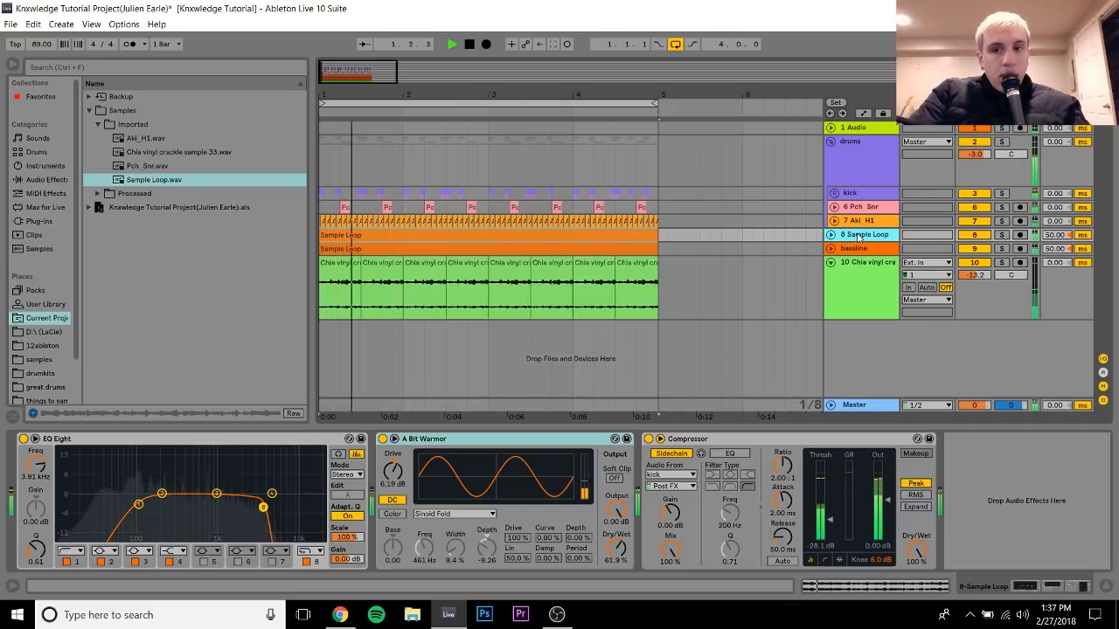
pyautogui.press('space')
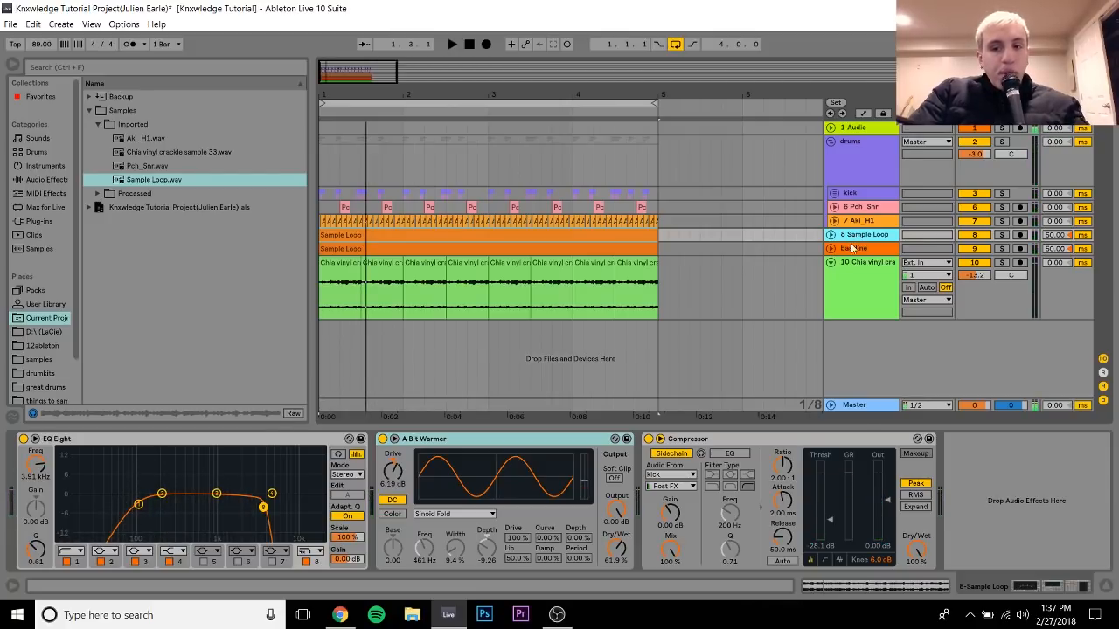
pyautogui.click(850, 407)
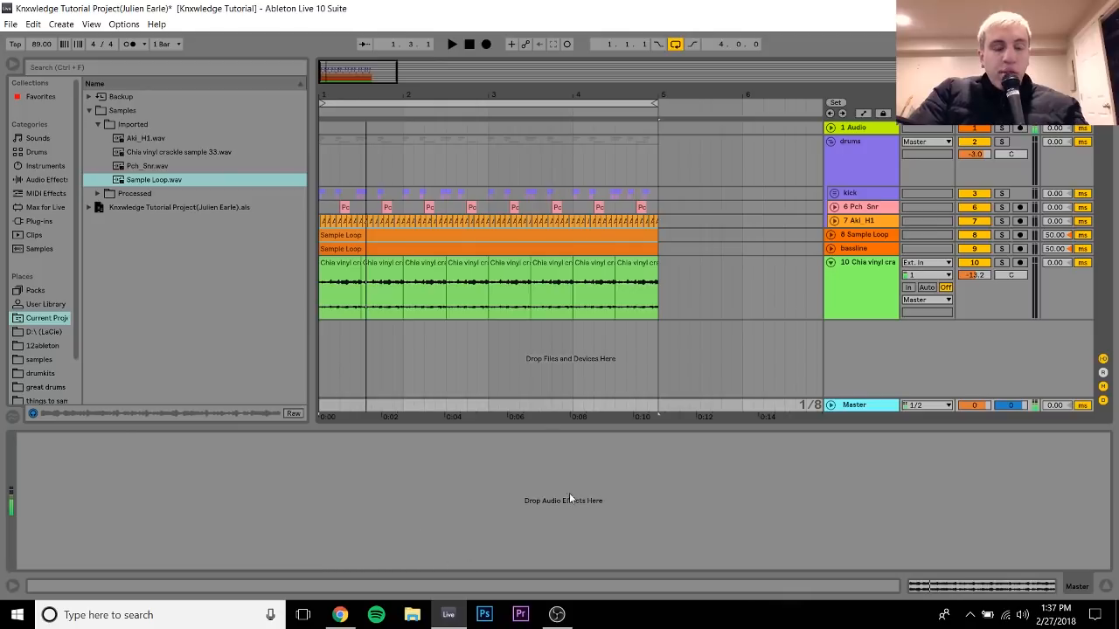
pyautogui.click(865, 237)
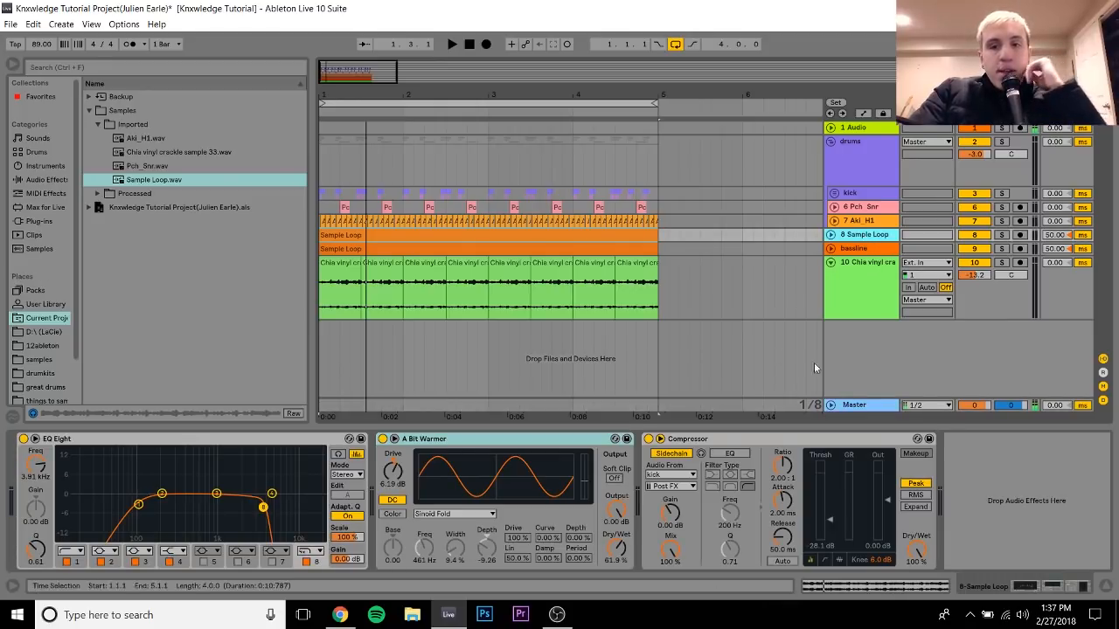
pyautogui.press('space')
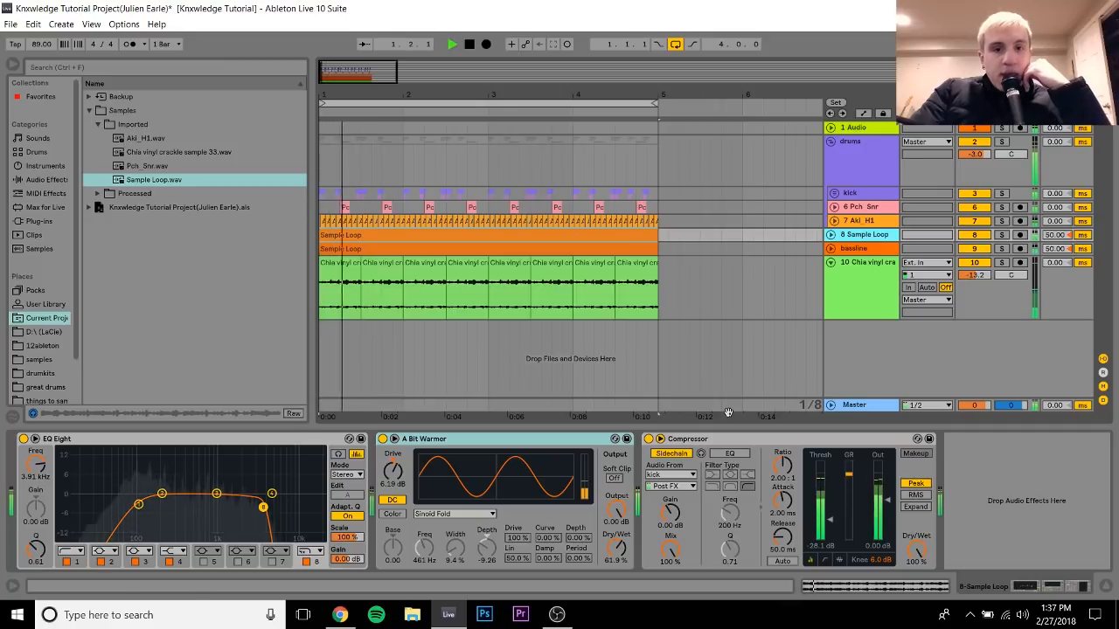
pyautogui.press('space')
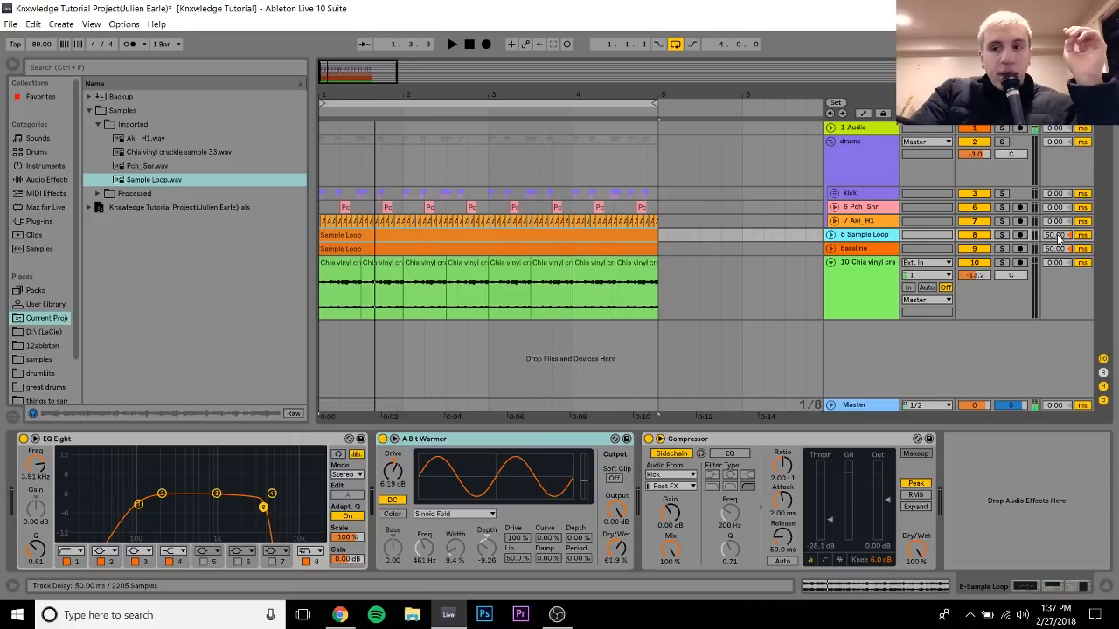
# Toggle the track delay display, try a -156 ms delay on the Sample Loop track, and undo it
pyautogui.click(1103, 400)
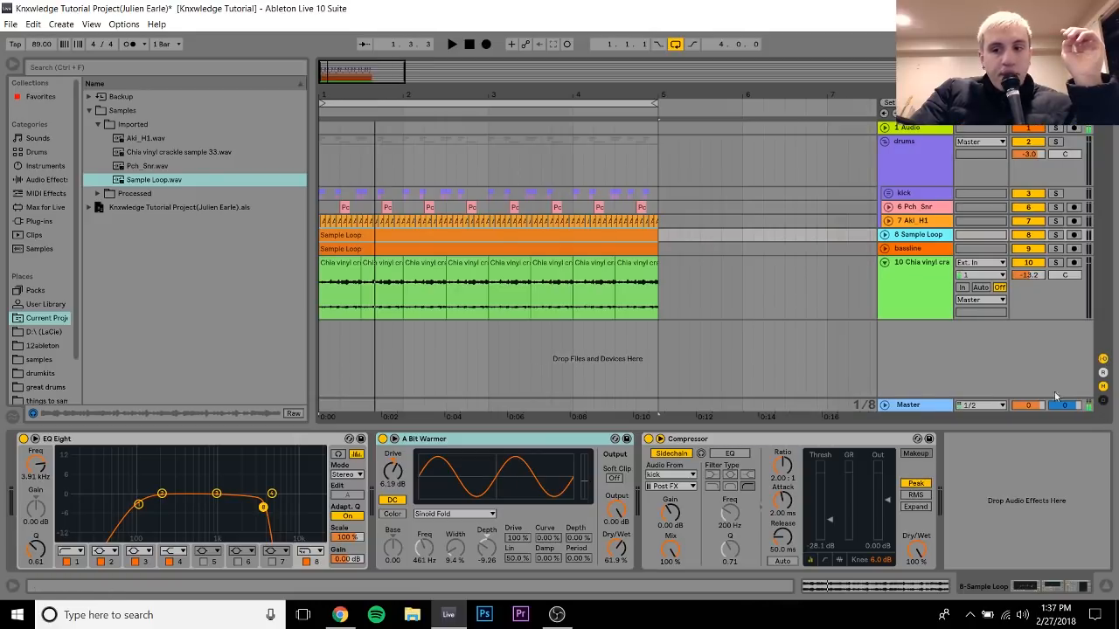
pyautogui.click(1104, 400)
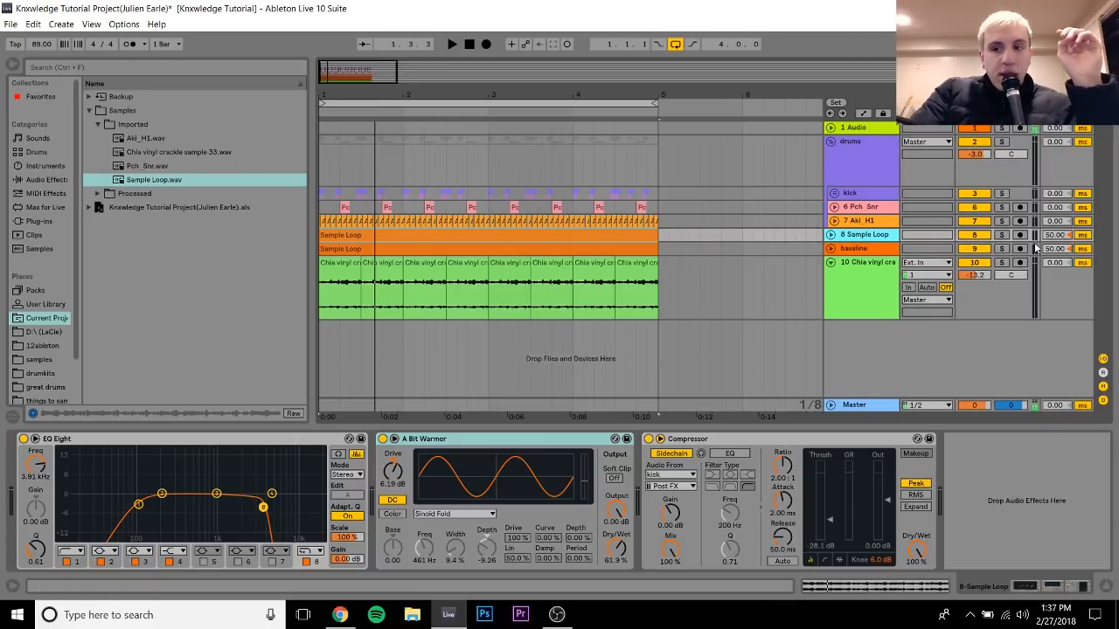
pyautogui.moveTo(1055, 237); pyautogui.dragTo(1055, 256)
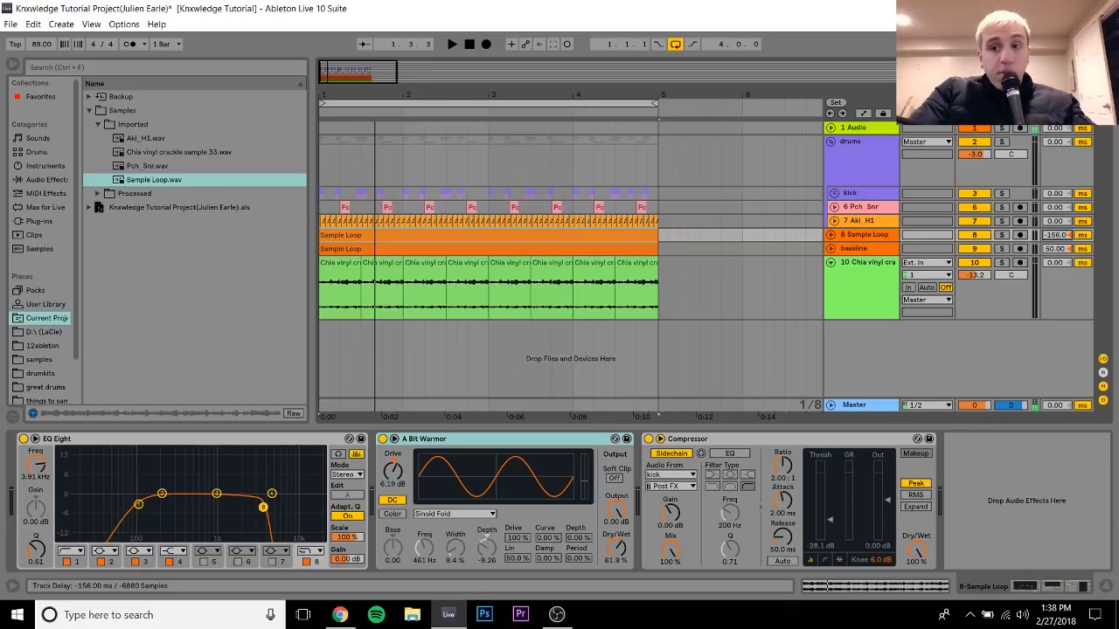
pyautogui.hotkey('ctrl', 'z')
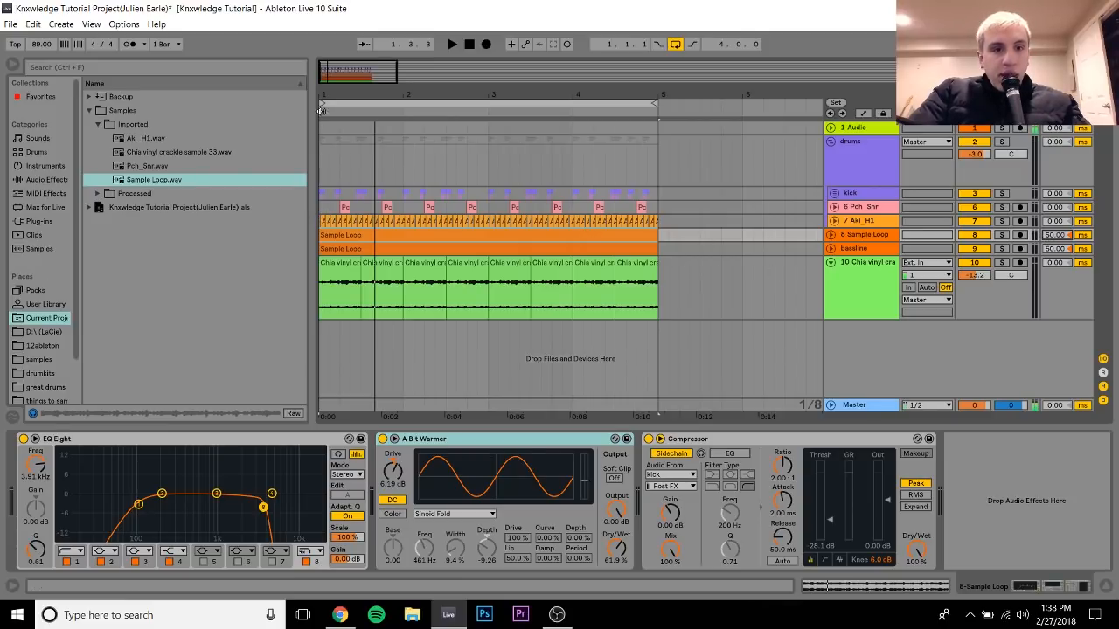
# Examine the first bar's Aki_H1 and Sample Loop clips up close, including the loop's sample view, and return to the full arrangement
pyautogui.moveTo(336, 94); pyautogui.dragTo(336, 154)
pyautogui.click(342, 221)
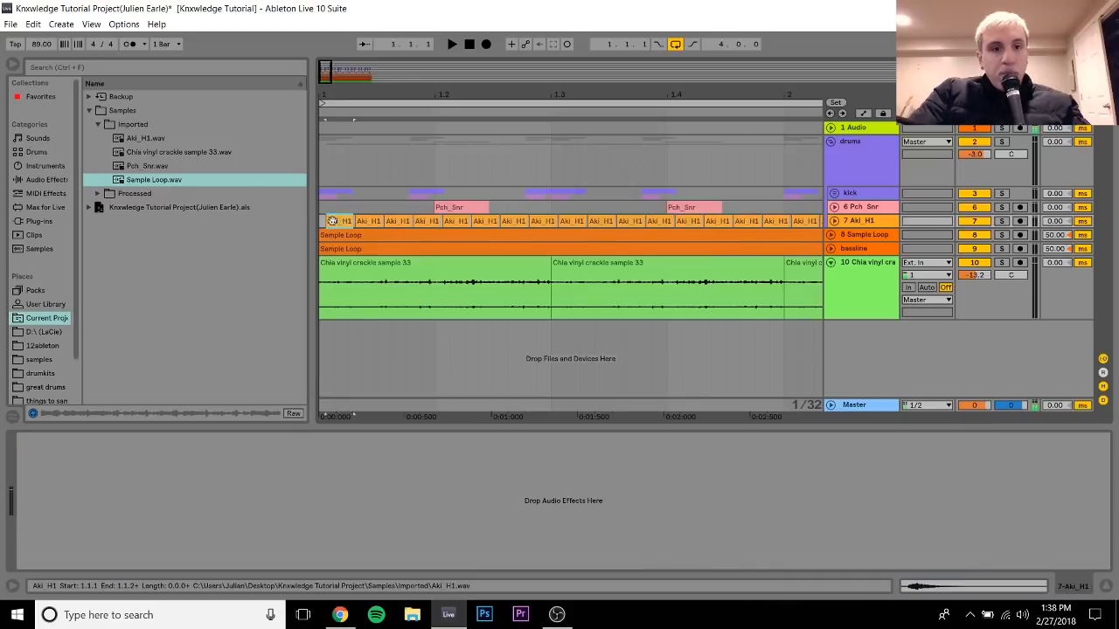
pyautogui.click(348, 234)
pyautogui.doubleClick(345, 238)
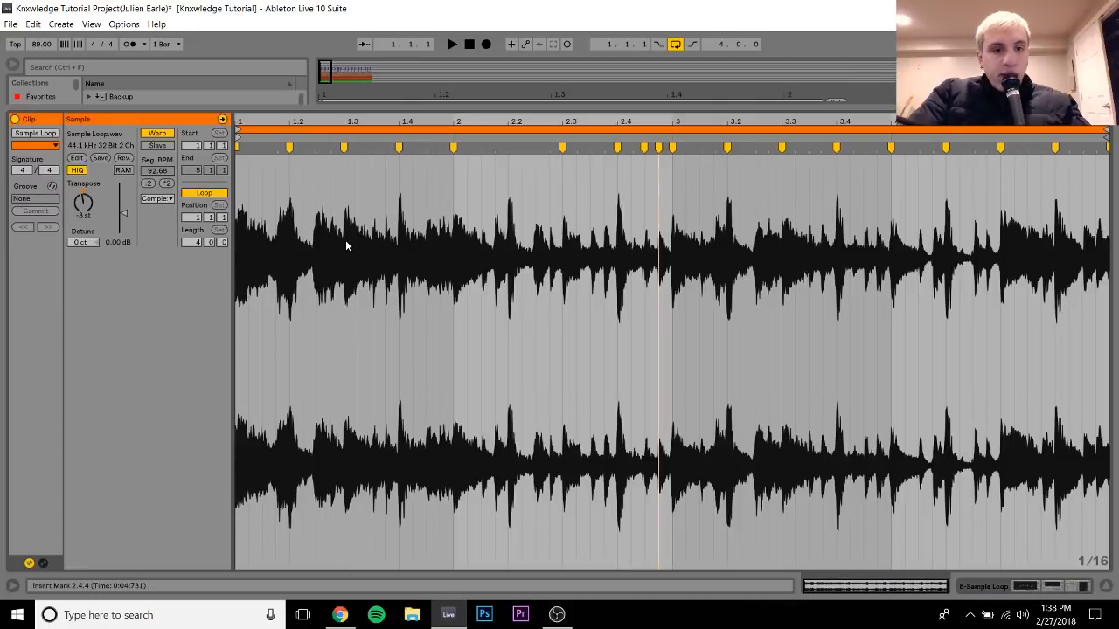
pyautogui.click(1081, 589)
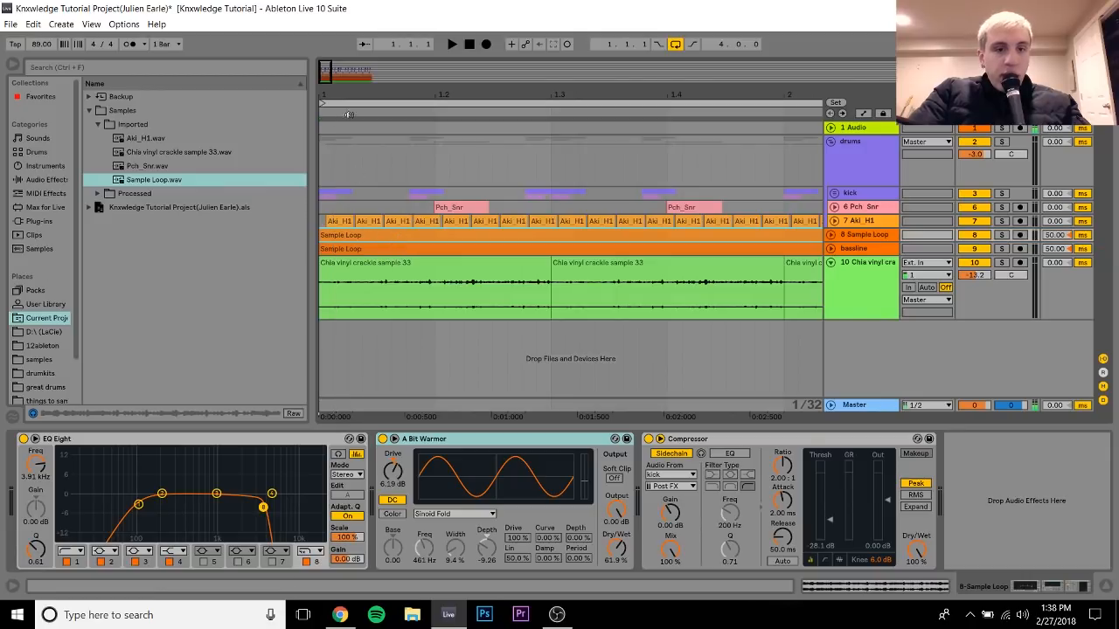
pyautogui.moveTo(344, 90); pyautogui.dragTo(346, 54)
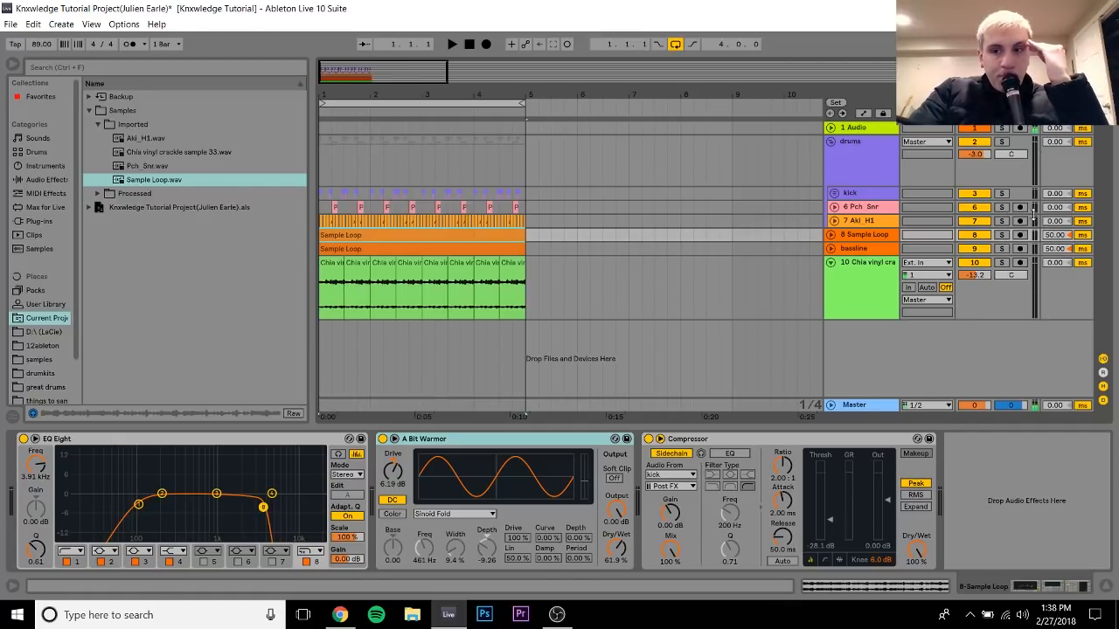
# Play the beat, try 0 ms track delays on the Sample Loop and bassline tracks, and undo both changes
pyautogui.moveTo(1048, 239); pyautogui.dragTo(1048, 239)
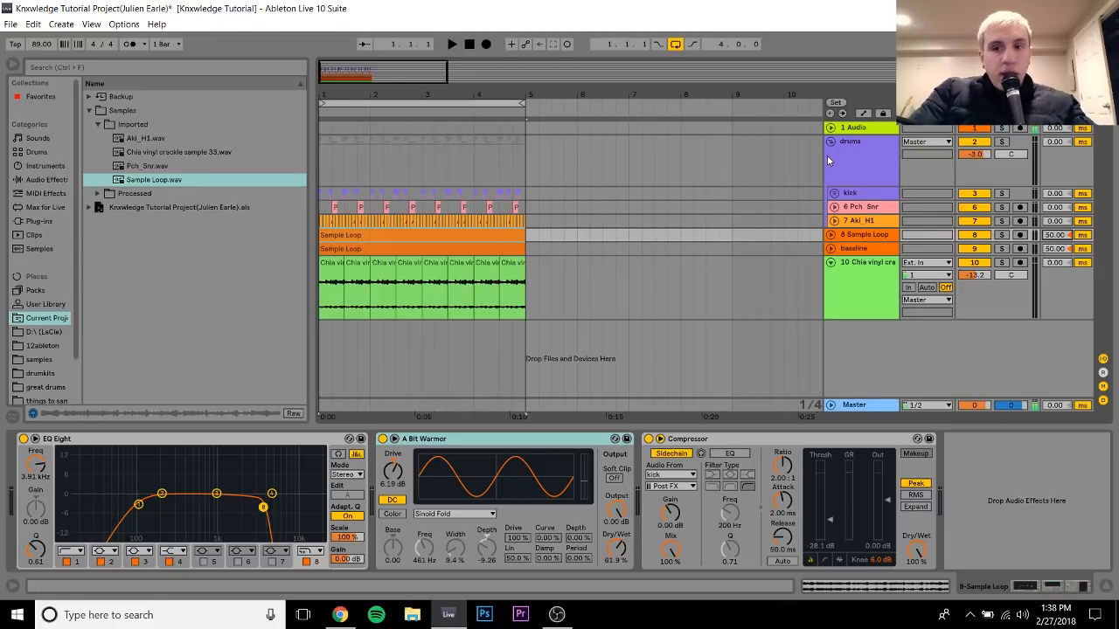
pyautogui.press('space')
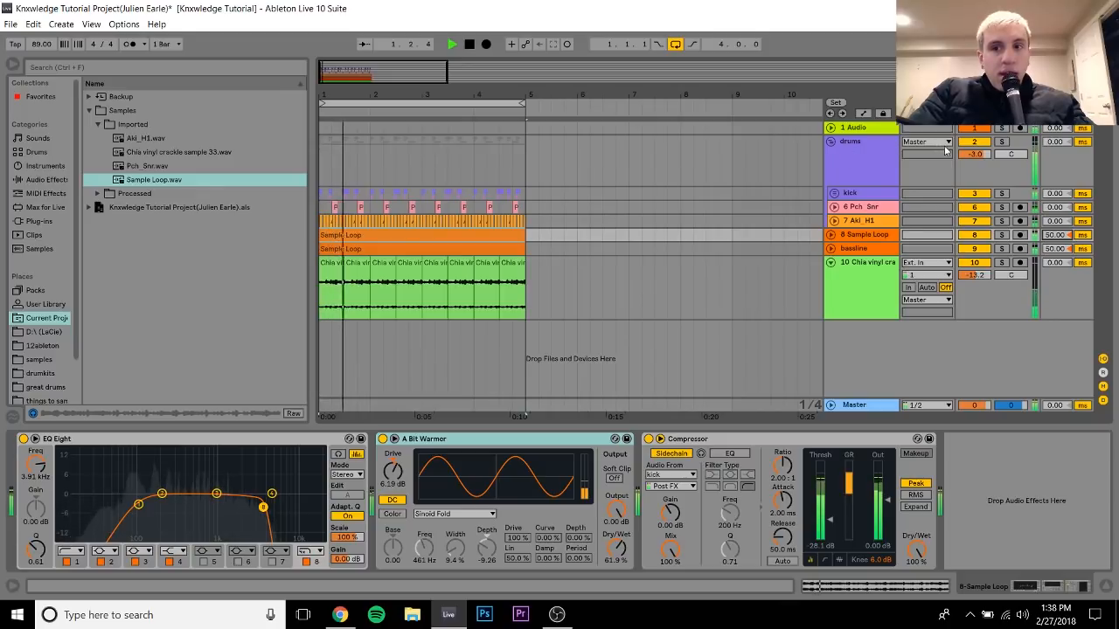
pyautogui.click(1068, 235)
pyautogui.press('Delete')
pyautogui.click(1070, 249)
pyautogui.press('Delete')
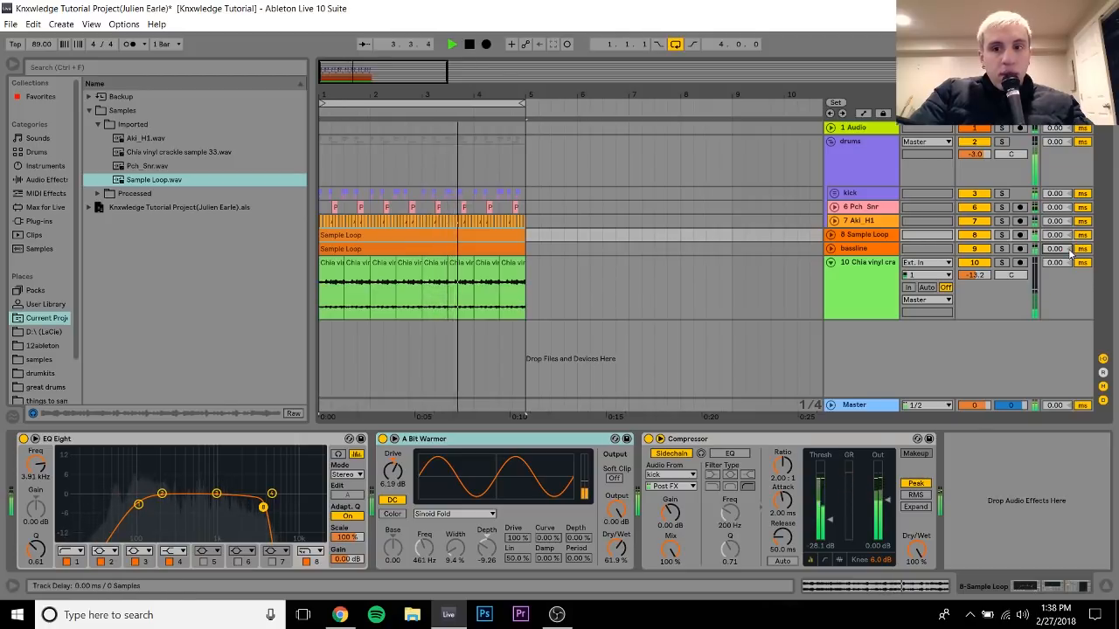
pyautogui.click(865, 236)
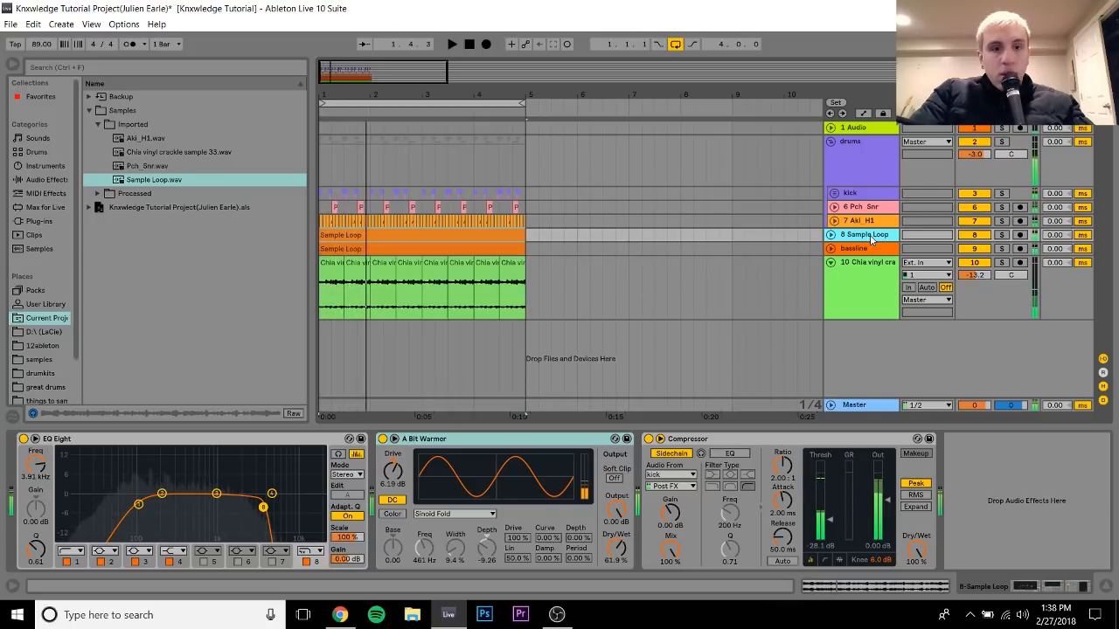
pyautogui.press('space')
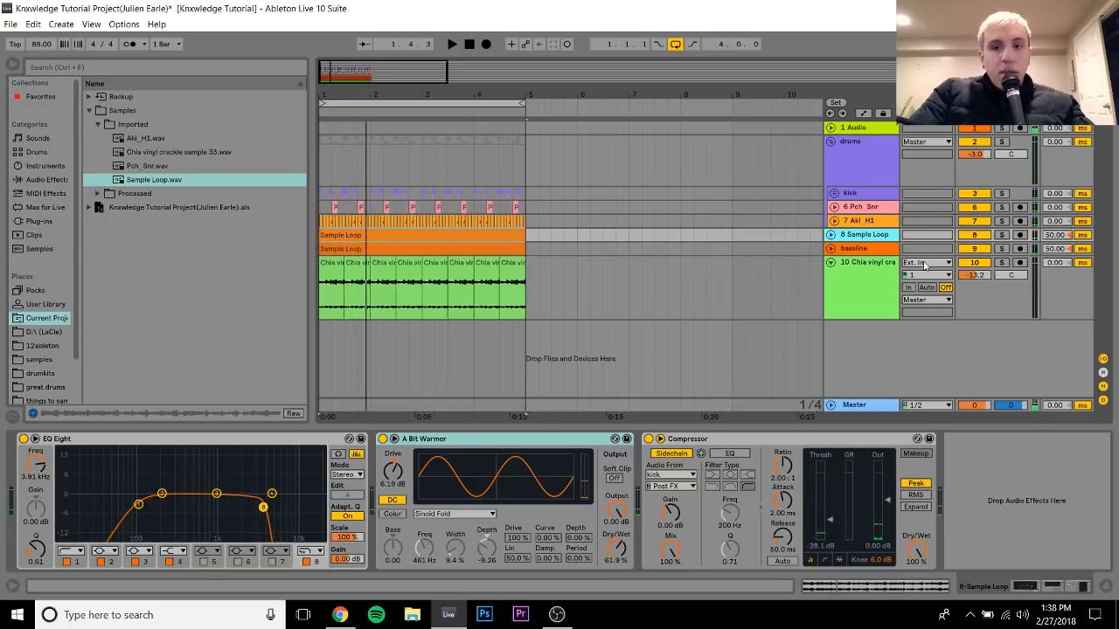
# Play the beat with its track delays active and compare the bassline track's effects with the Sample Loop track's chain
pyautogui.press('space')
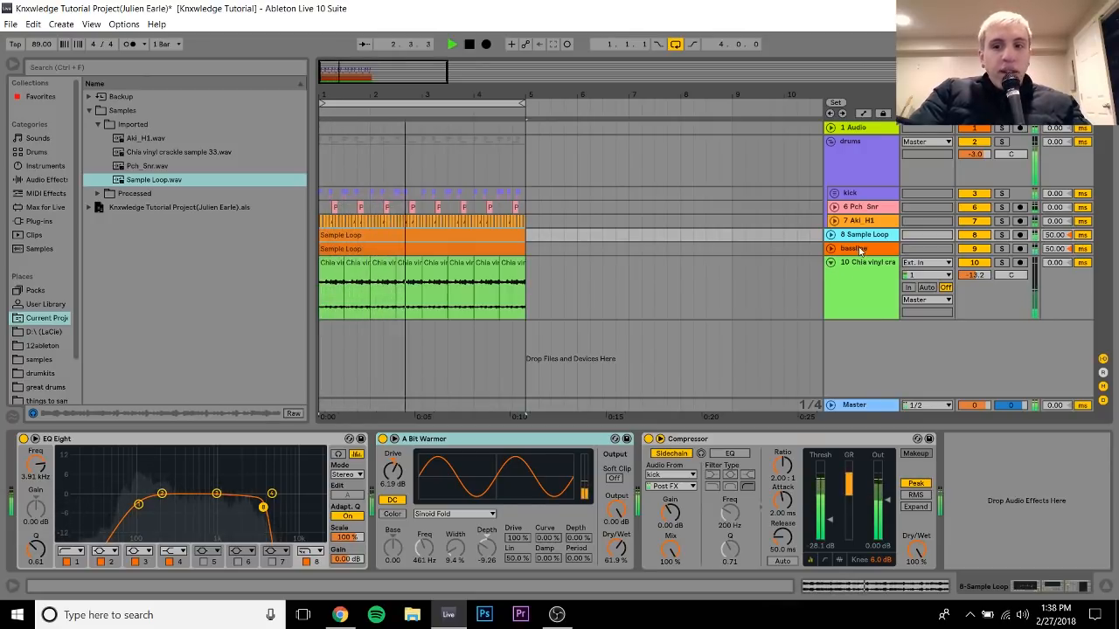
pyautogui.click(853, 248)
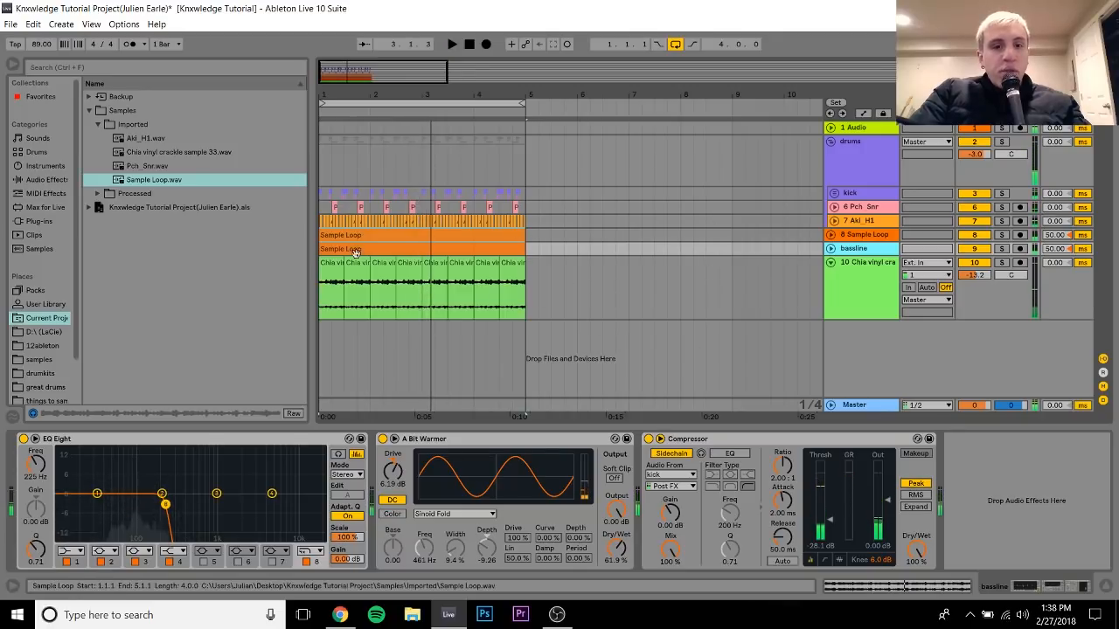
pyautogui.click(405, 232)
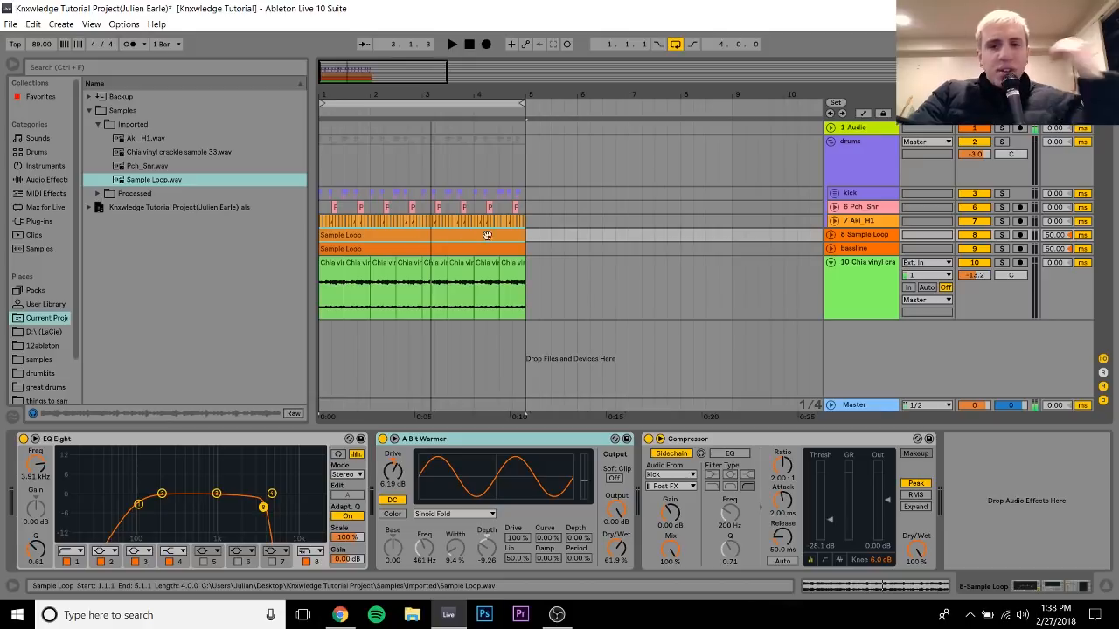
pyautogui.click(870, 249)
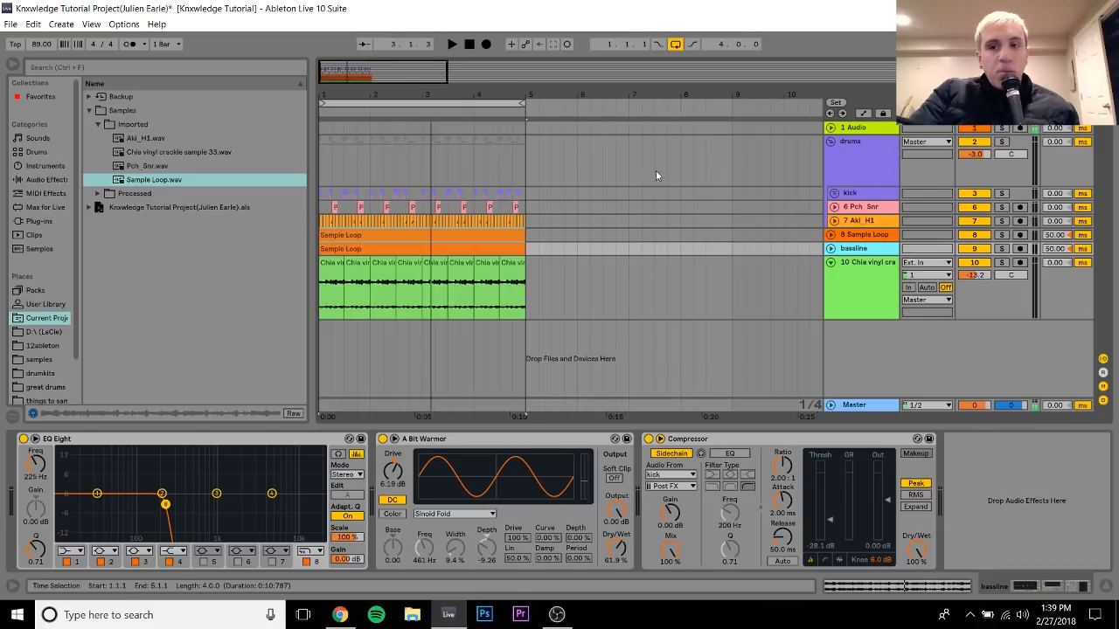
# Solo the Audio and bassline tracks and play the bassline with EQ Eight's band 8 low-pass filter switched off and back on
pyautogui.click(1003, 129)
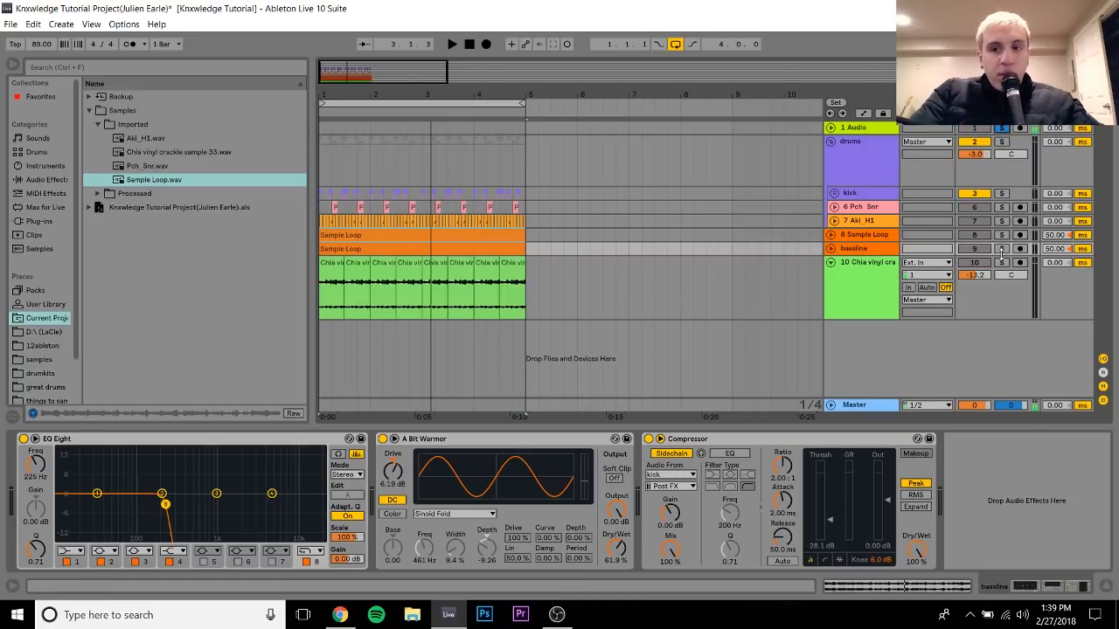
pyautogui.click(860, 235)
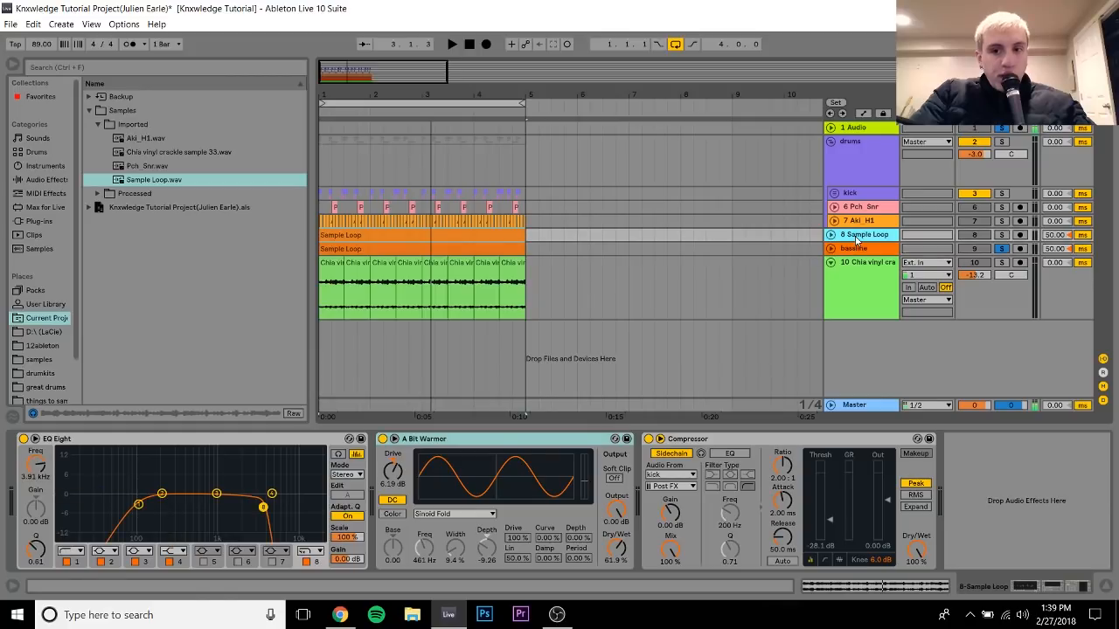
pyautogui.click(869, 249)
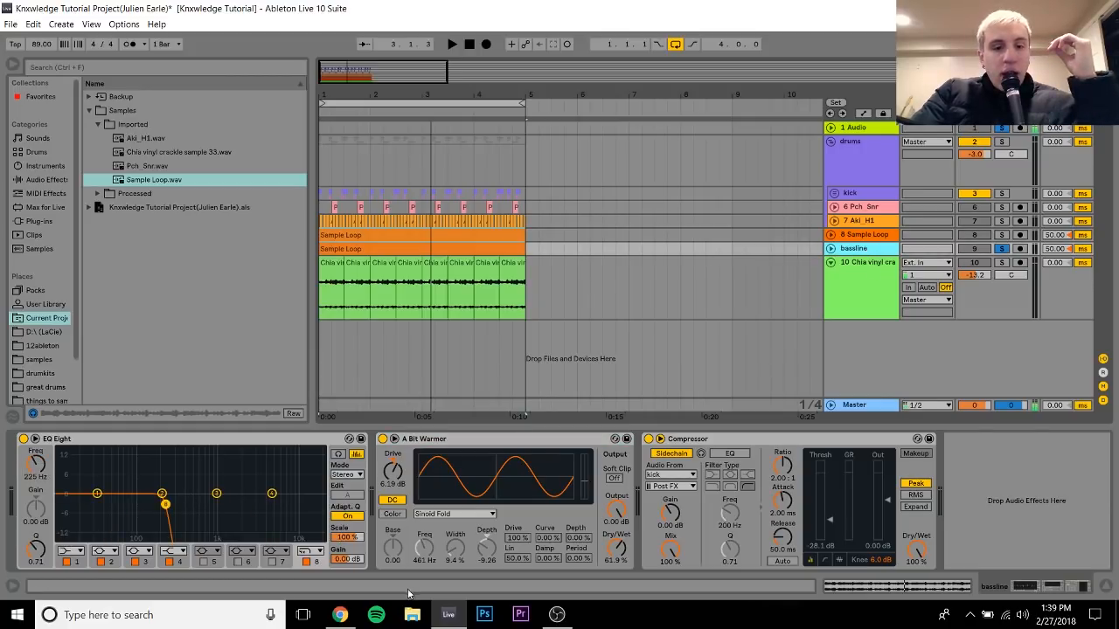
pyautogui.press('space')
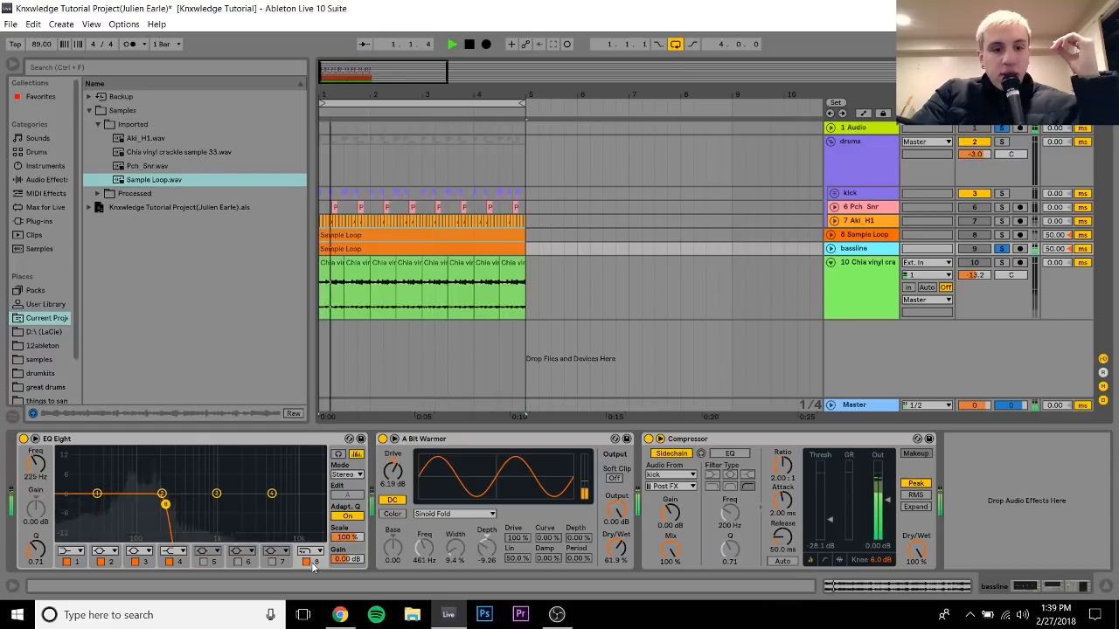
pyautogui.click(306, 562)
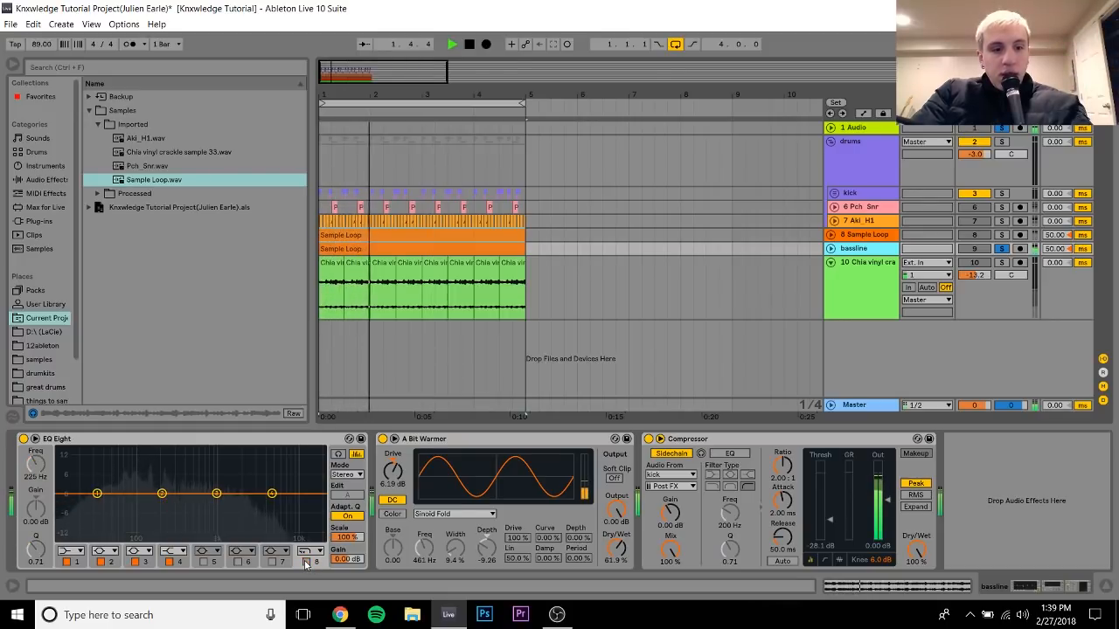
pyautogui.click(306, 562)
pyautogui.moveTo(162, 494); pyautogui.dragTo(199, 507)
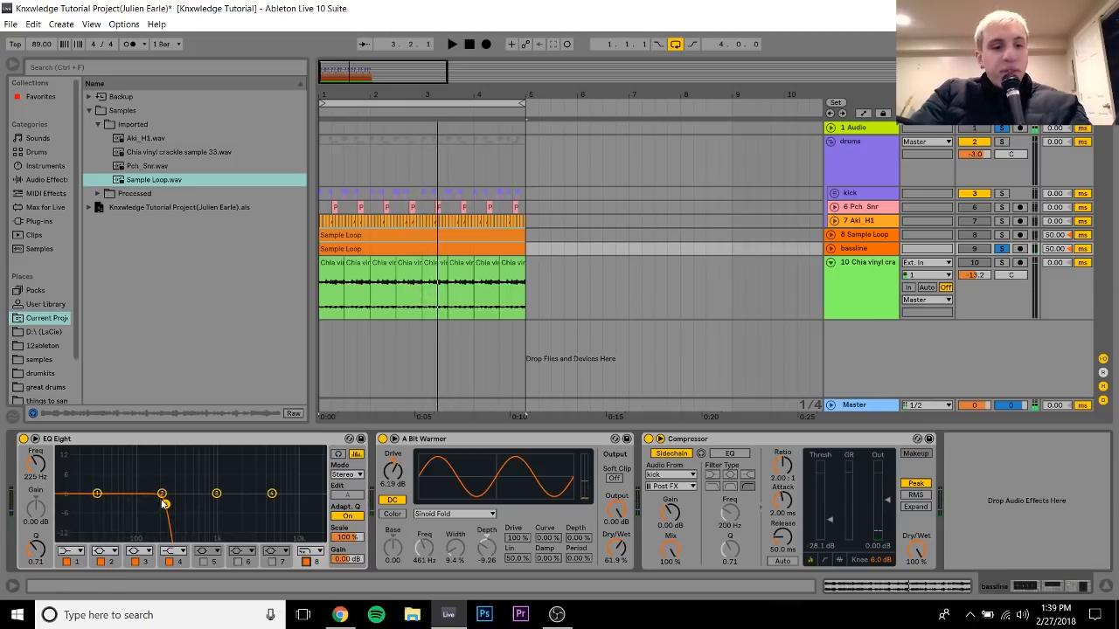
# Play the bassline with the Sample Loop track soloed alongside it, and replay the bassline without the loop
pyautogui.press('space')
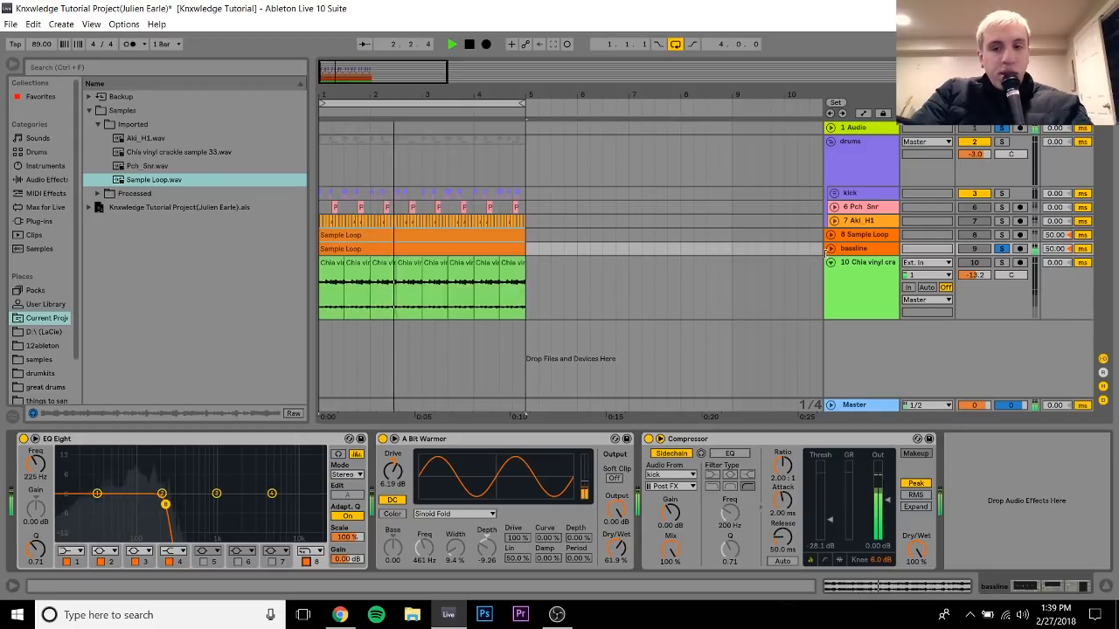
pyautogui.keyDown('ctrl'); pyautogui.click(1001, 235); pyautogui.keyUp('ctrl')
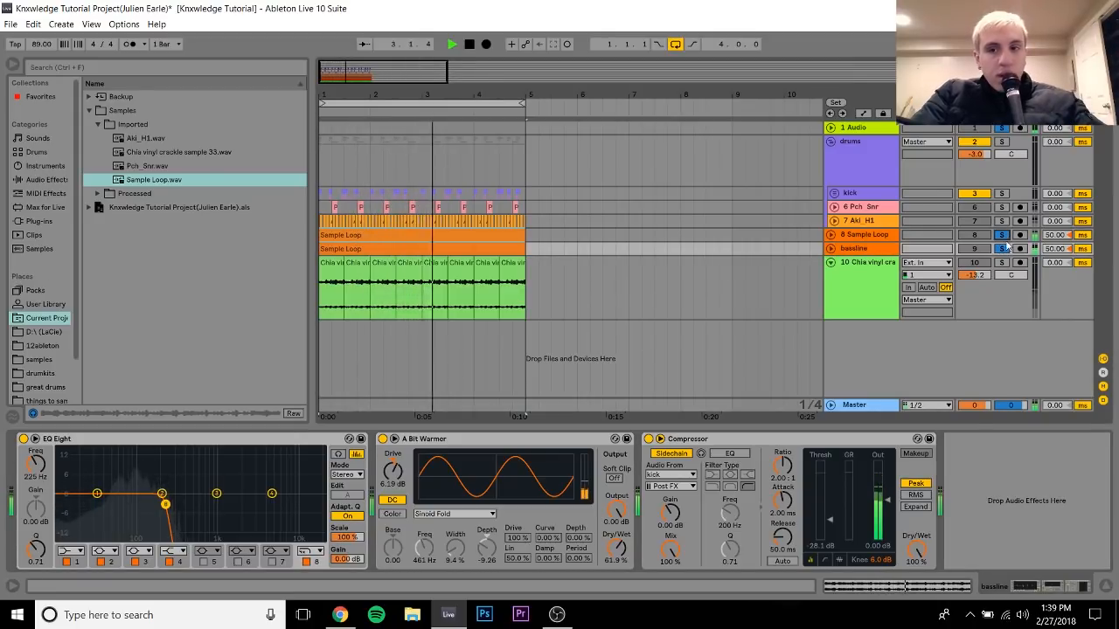
pyautogui.press('space')
pyautogui.click(859, 249)
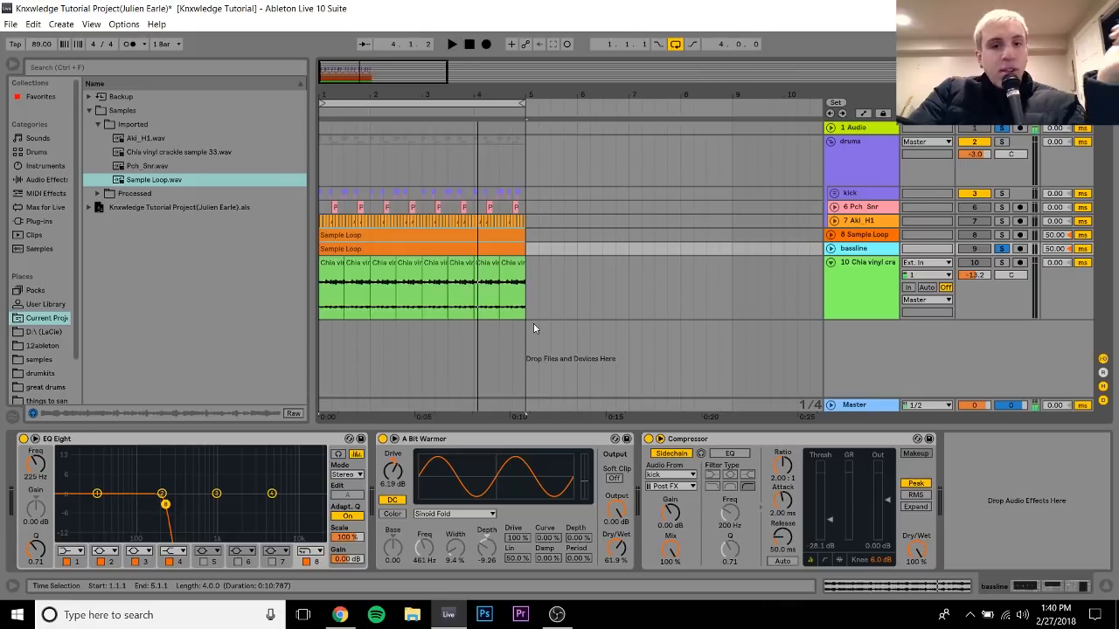
pyautogui.click(371, 250)
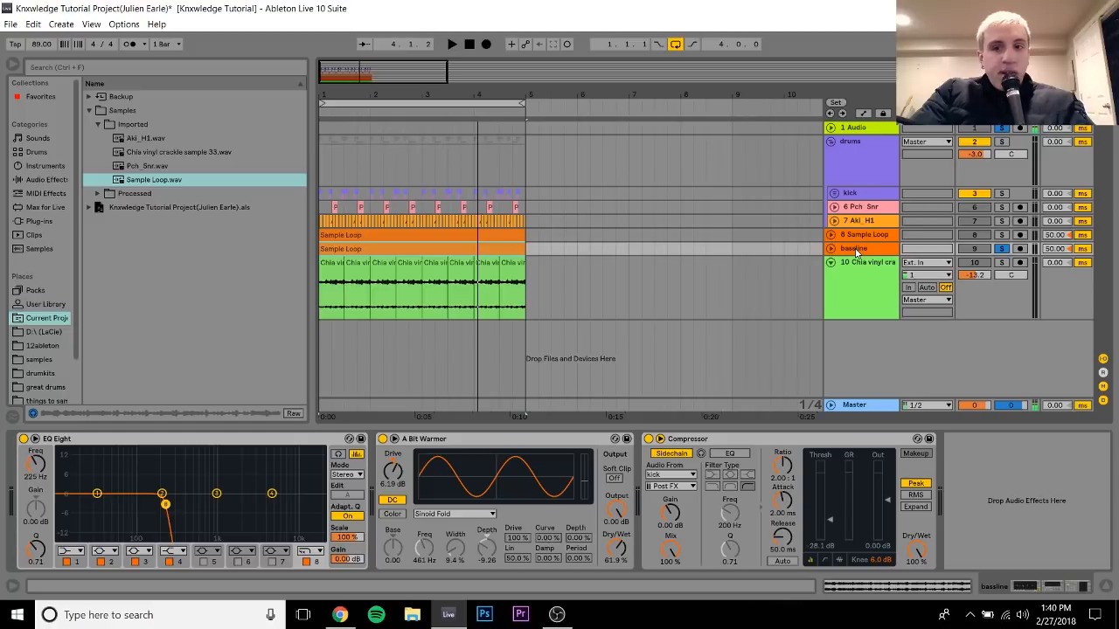
pyautogui.press('space')
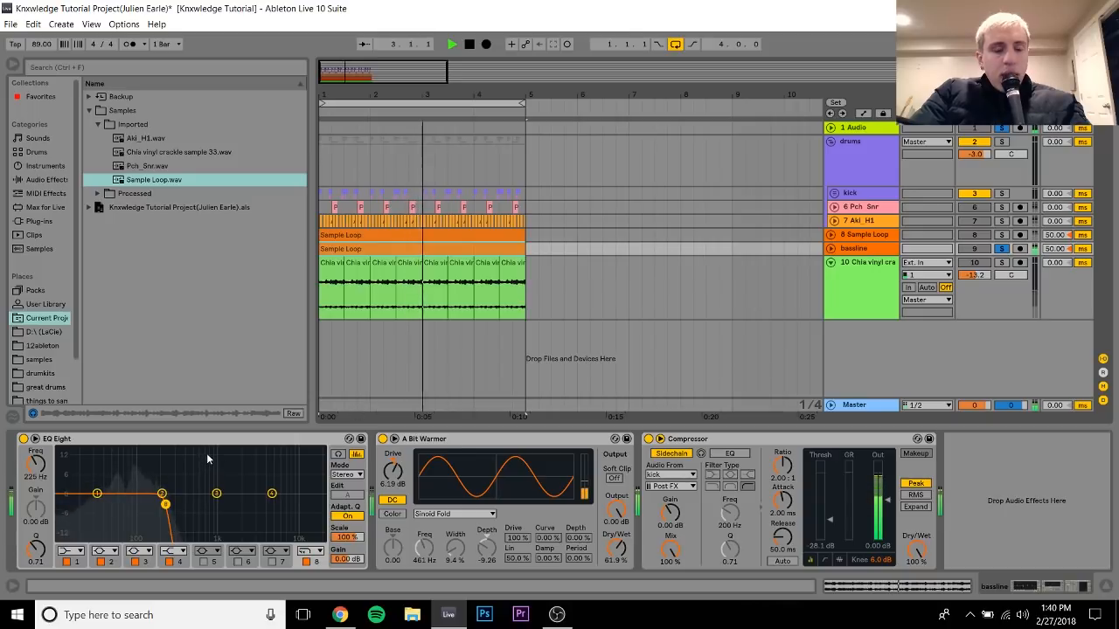
pyautogui.press('space')
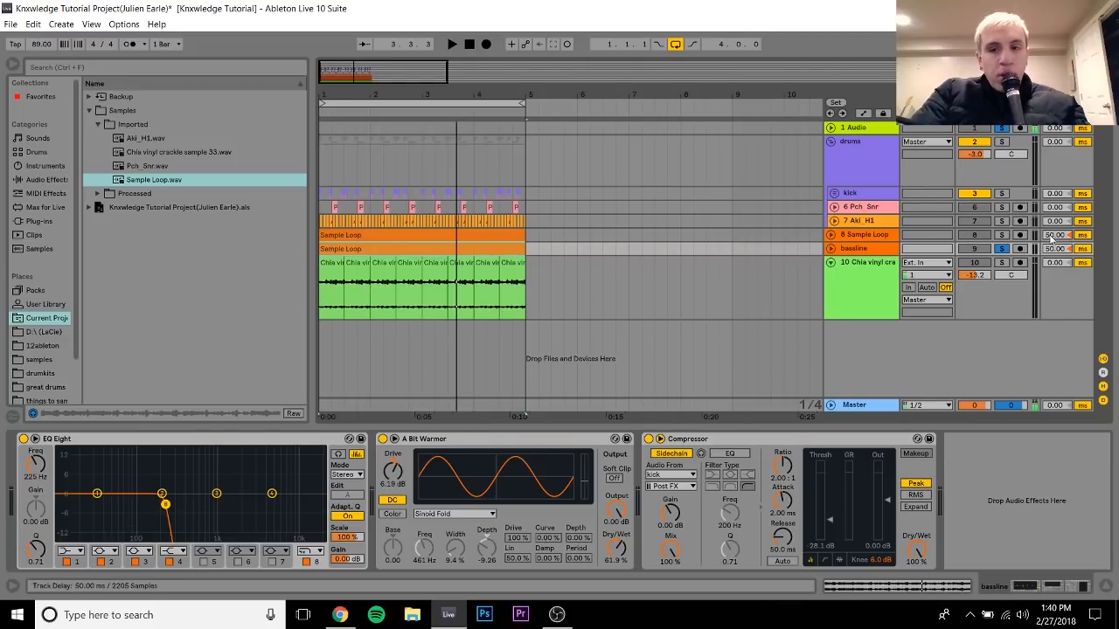
# Play the kick soloed together with the bassline to check the bassline's sidechain compression, and clear the kick's solo
pyautogui.click(1002, 193)
pyautogui.press('space')
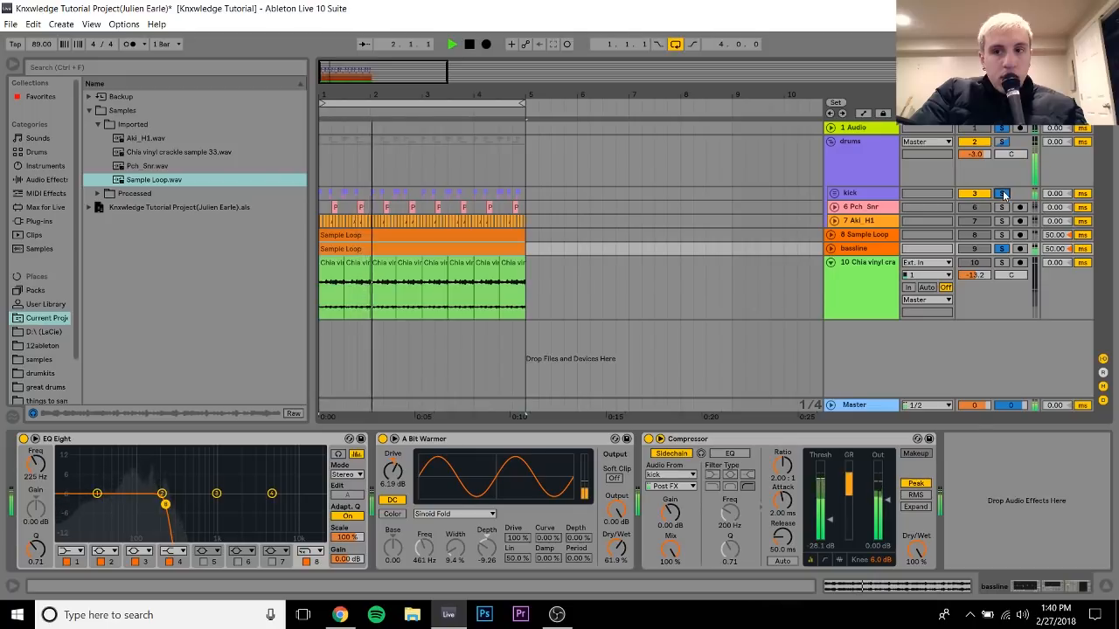
pyautogui.press('space')
pyautogui.click(1001, 248)
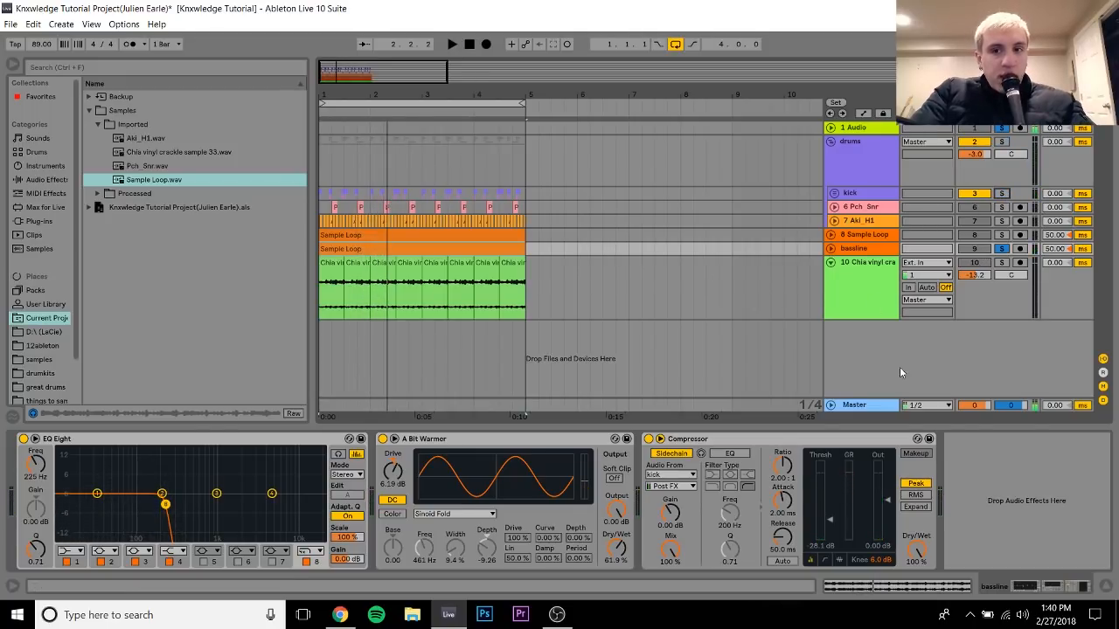
# Play the drums group soloed with the bassline, and compare the bassline track's effects with the Sample Loop track's chain
pyautogui.click(1002, 140)
pyautogui.press('space')
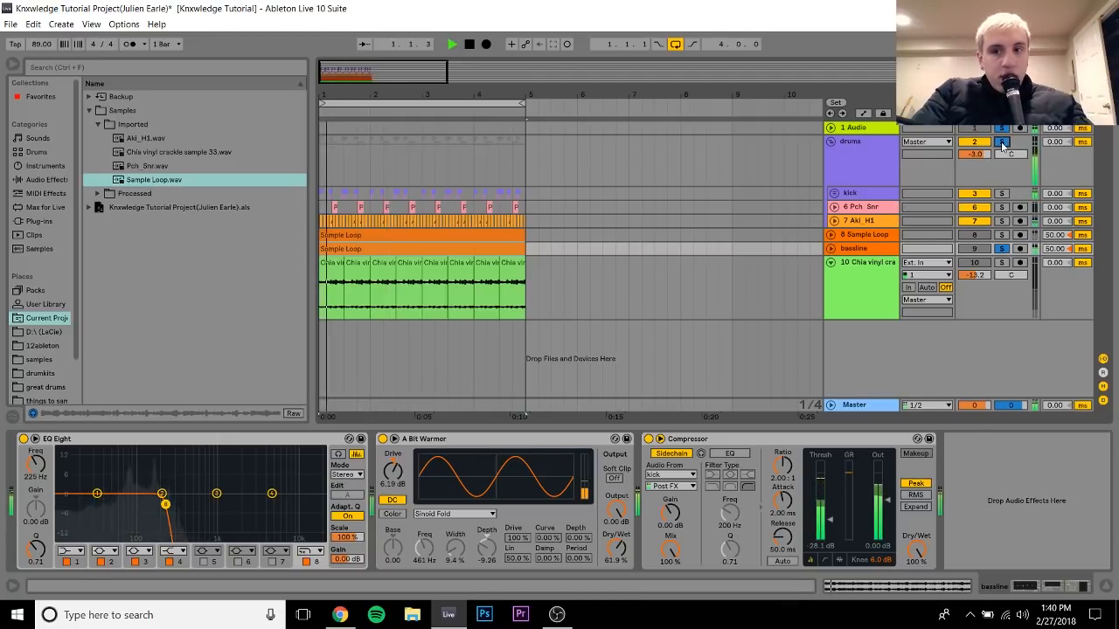
pyautogui.click(861, 248)
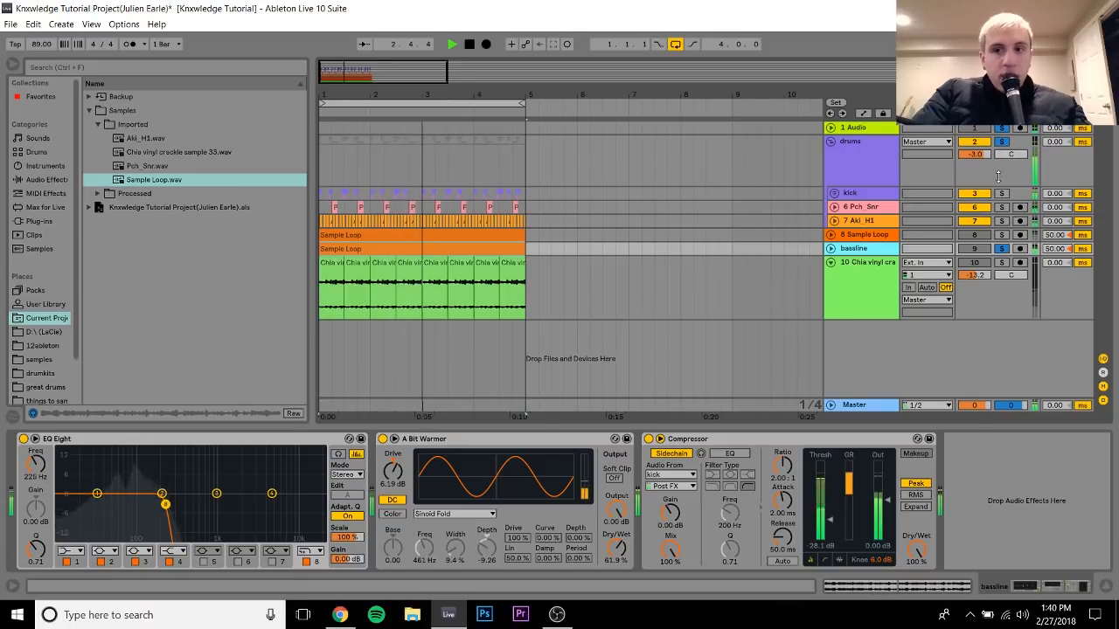
pyautogui.click(854, 235)
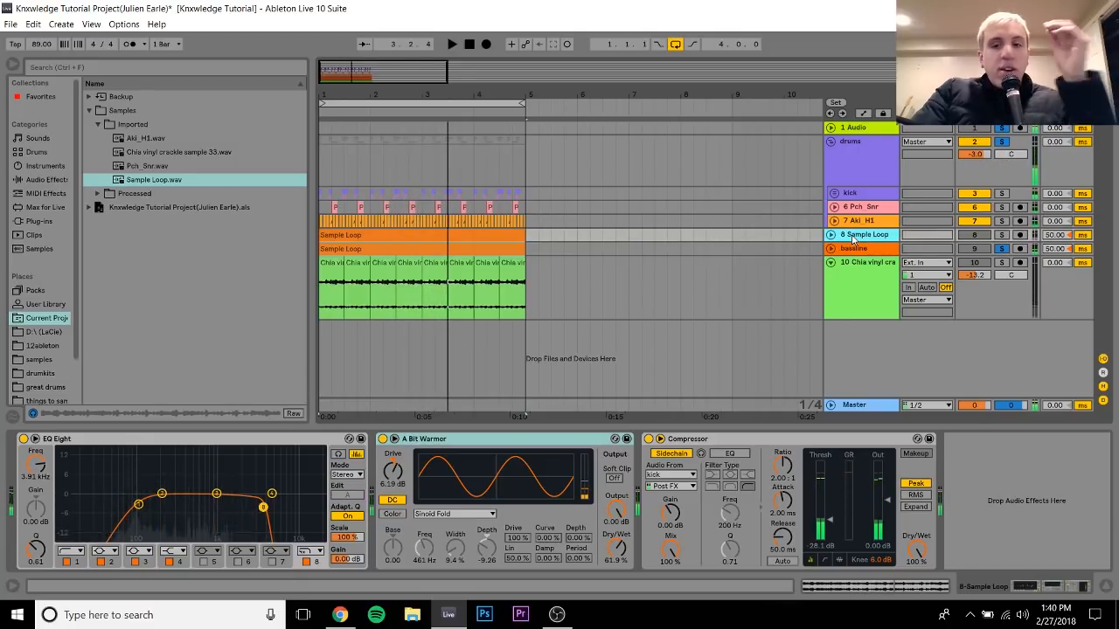
pyautogui.click(867, 250)
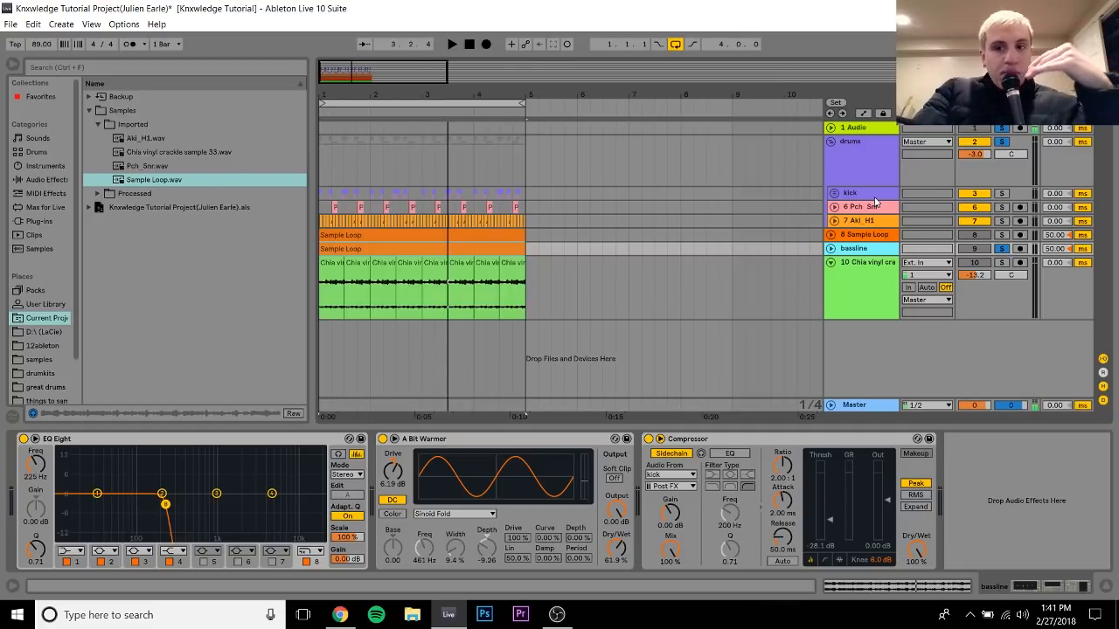
# Play the soloed drums and bassline, add the Sample Loop and vinyl crackle tracks to the solo, and clear all solos
pyautogui.press('space')
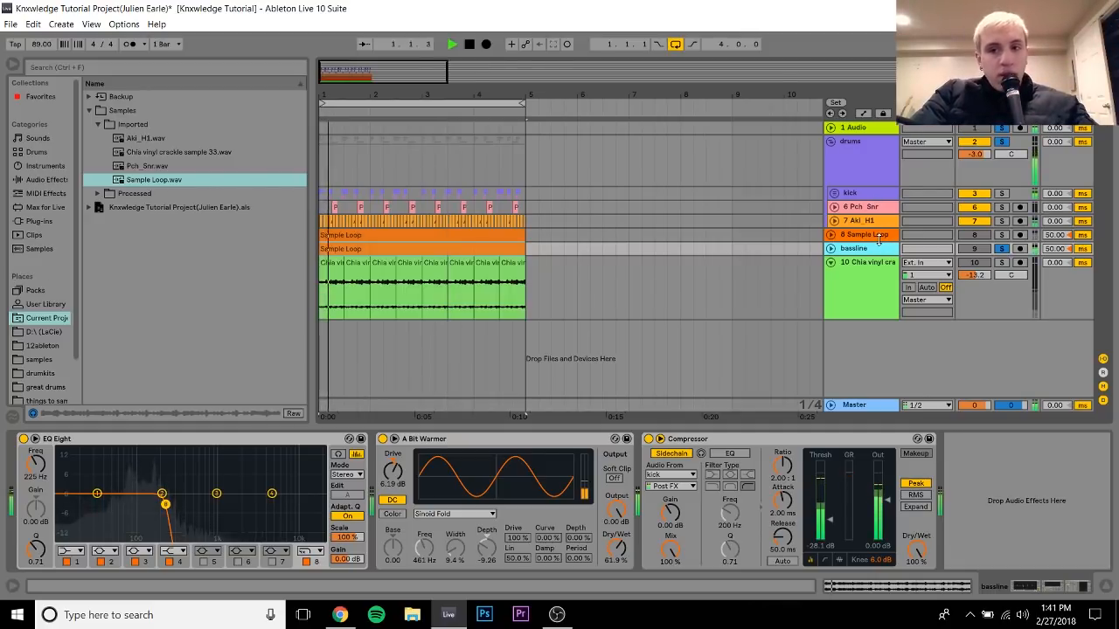
pyautogui.click(858, 234)
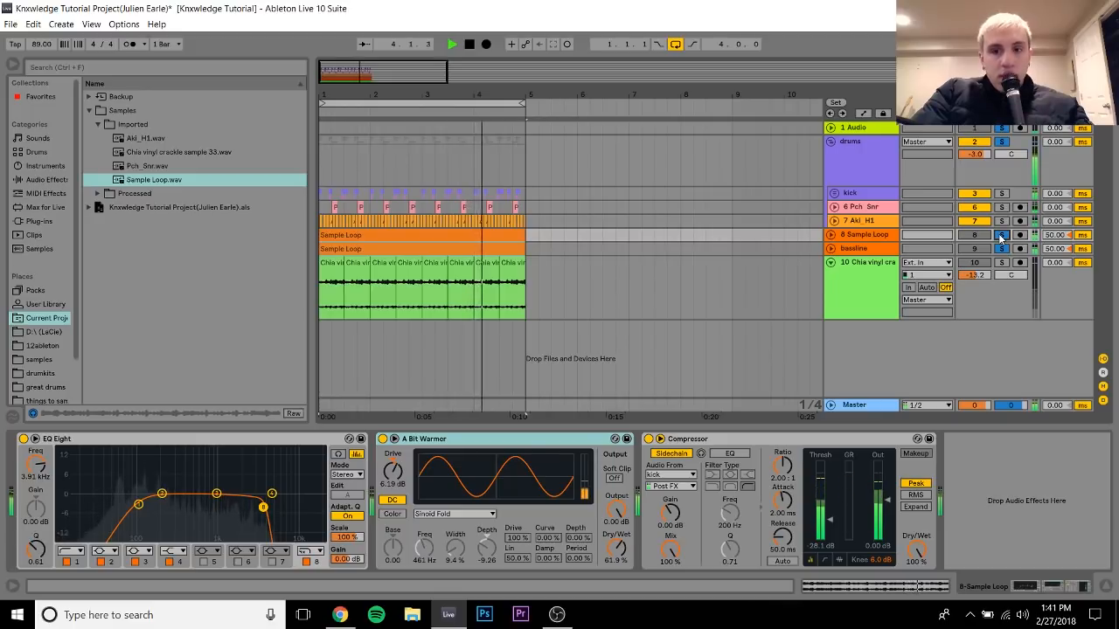
pyautogui.click(876, 234)
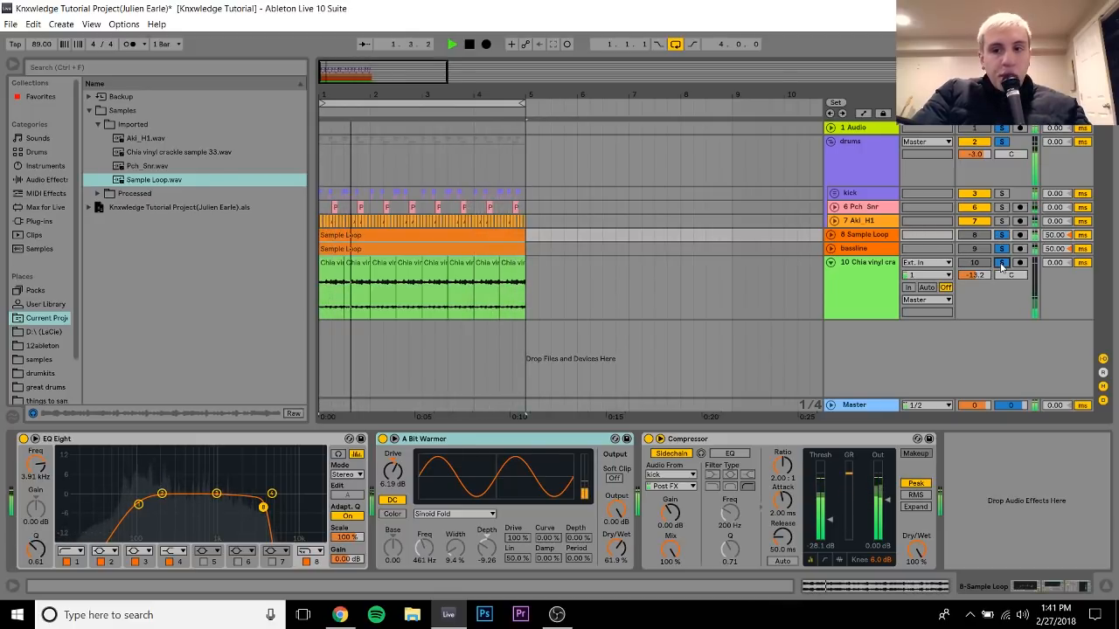
pyautogui.press('space')
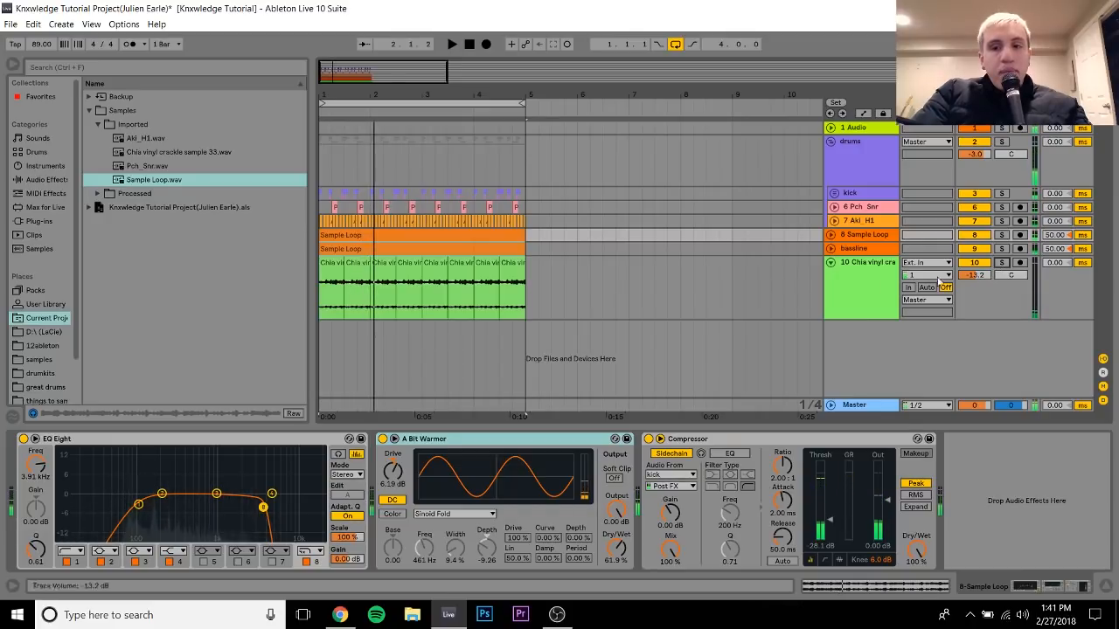
# Revisit the bassline track's effects and switch to Chrome to view the noflowrs[instrw] track page on Bandcamp
pyautogui.click(856, 251)
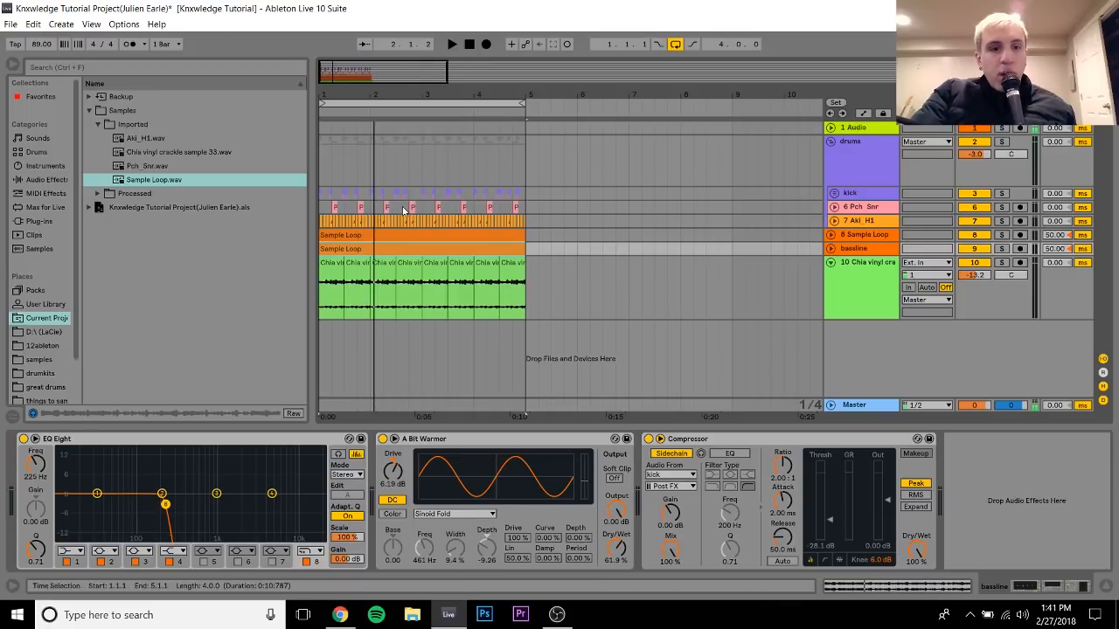
pyautogui.click(348, 621)
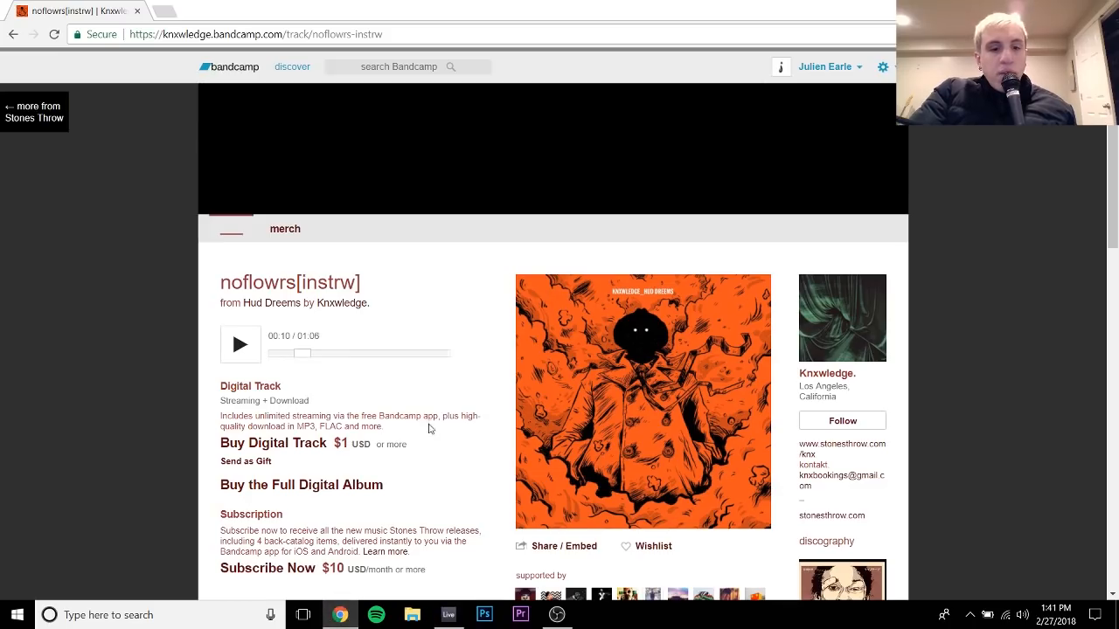
pyautogui.click(448, 614)
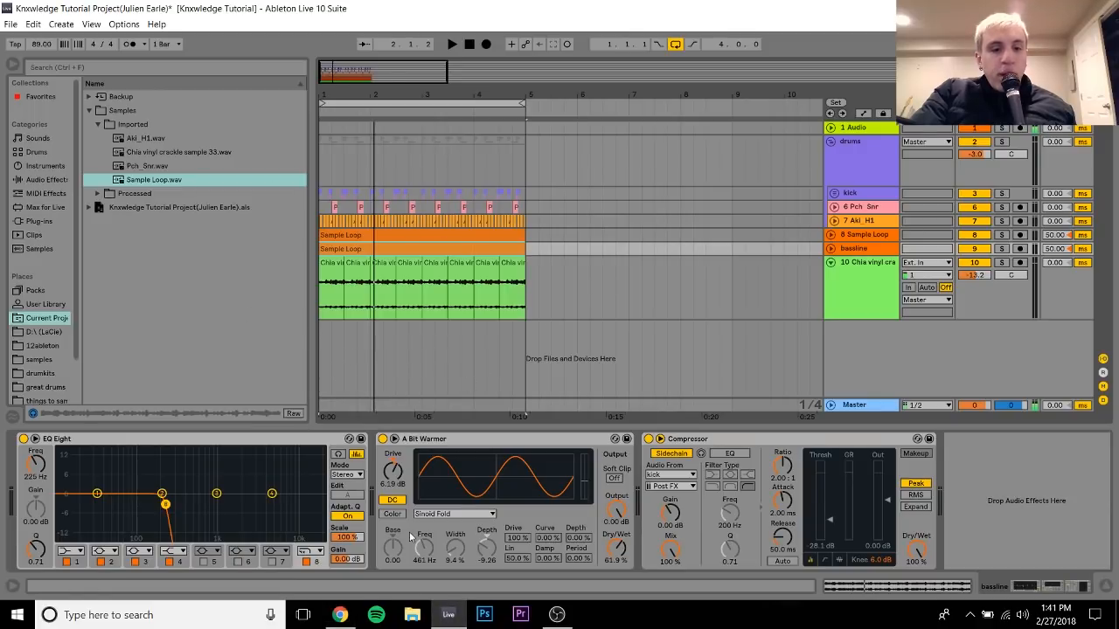
pyautogui.click(340, 615)
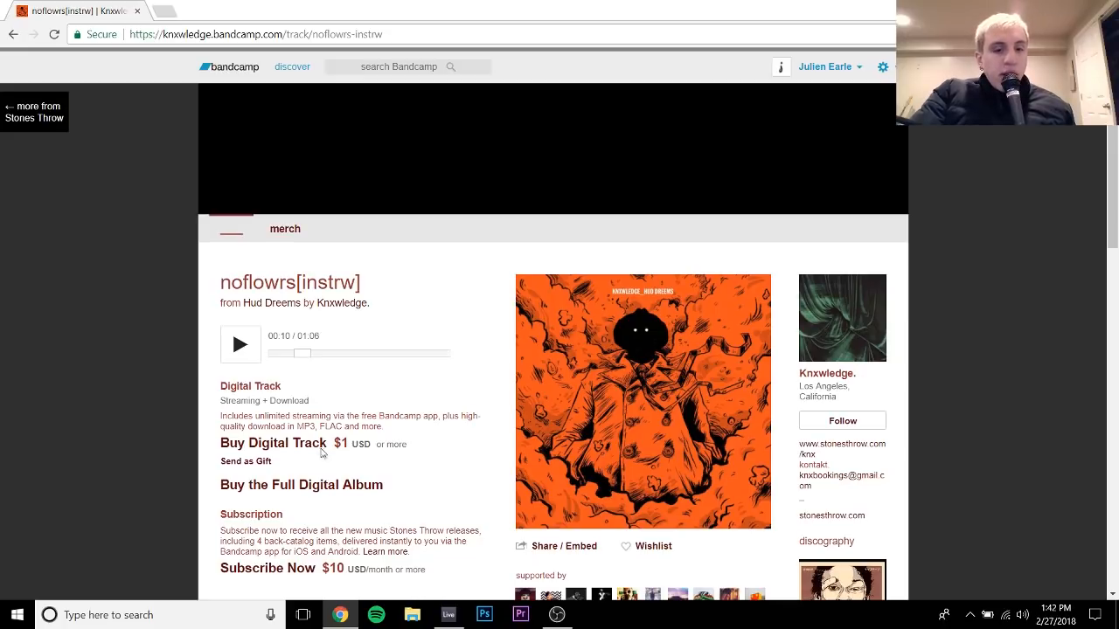
# Return to Ableton Live, collapse the vinyl crackle track, and fold the drums group to hide its tracks
pyautogui.click(448, 614)
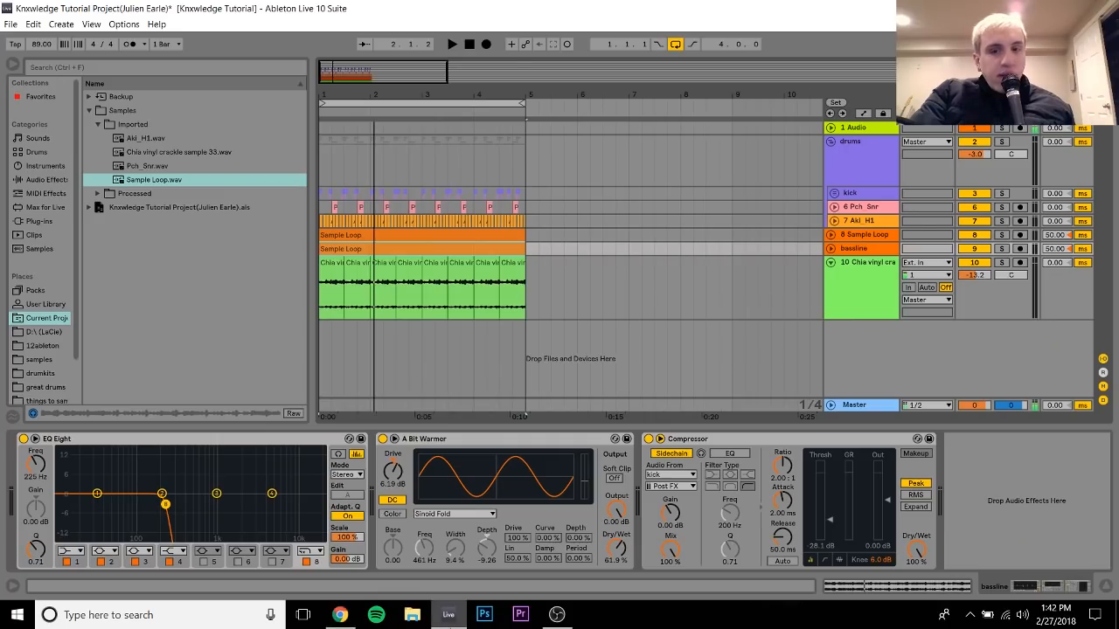
pyautogui.click(862, 272)
pyautogui.click(831, 263)
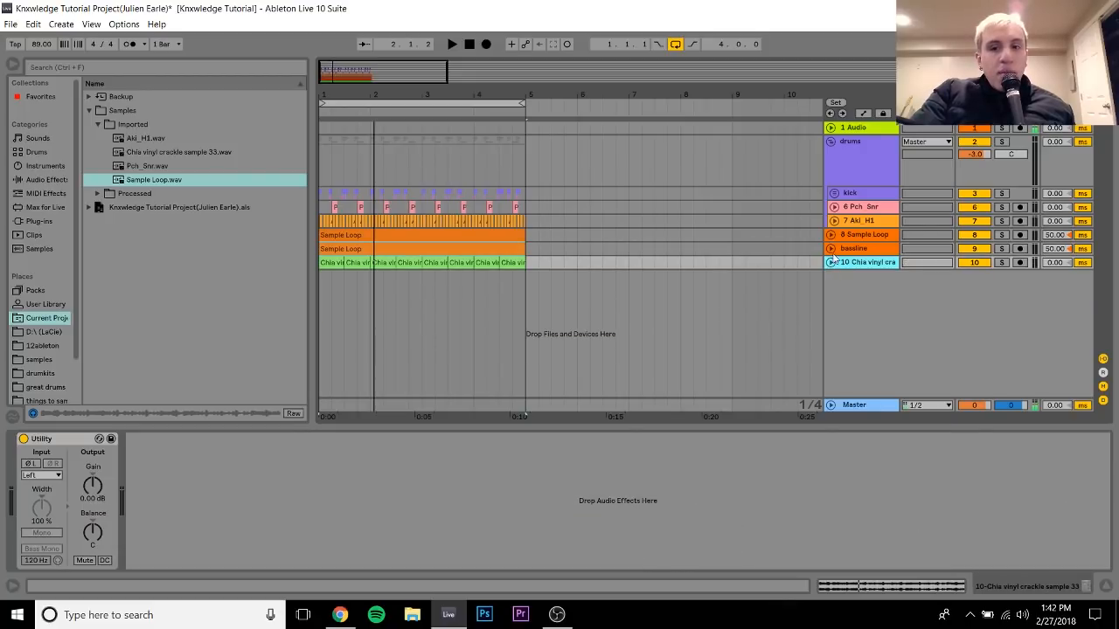
pyautogui.click(864, 154)
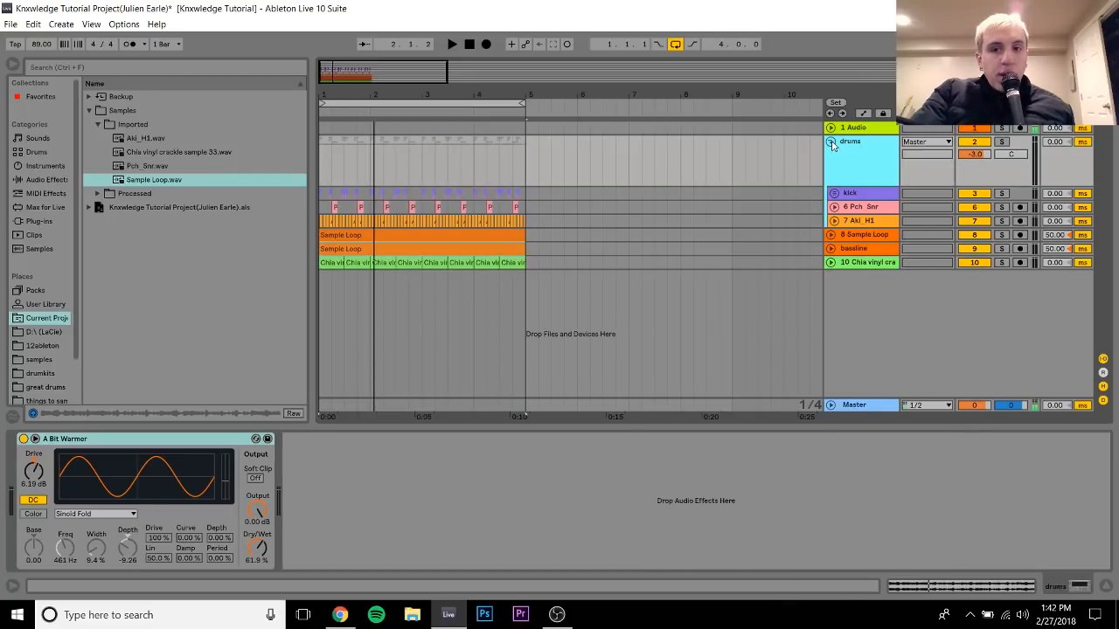
pyautogui.click(831, 141)
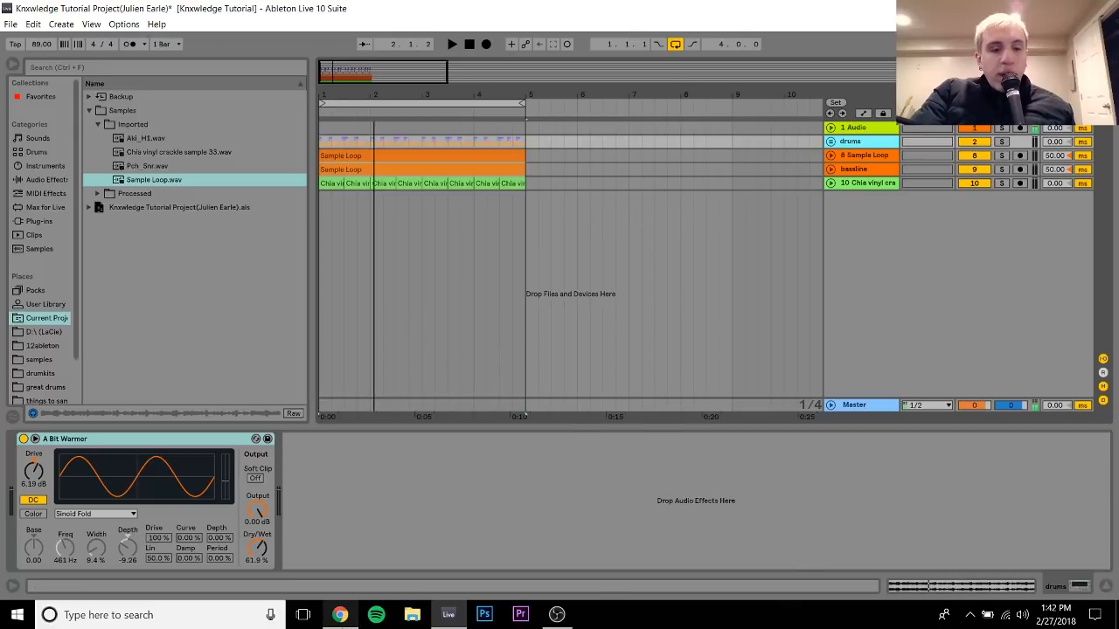
# Switch to Chrome and play a few seconds of noflowrs[instrw] on the Bandcamp page, pausing playback after listening
pyautogui.click(340, 614)
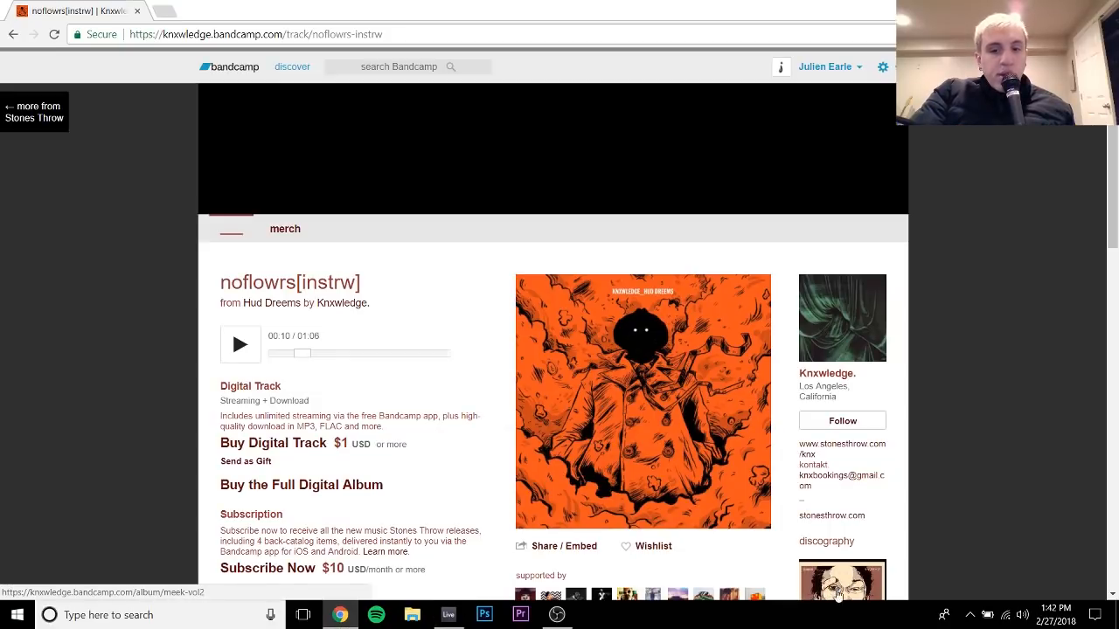
pyautogui.scroll(-4, 254, 419)
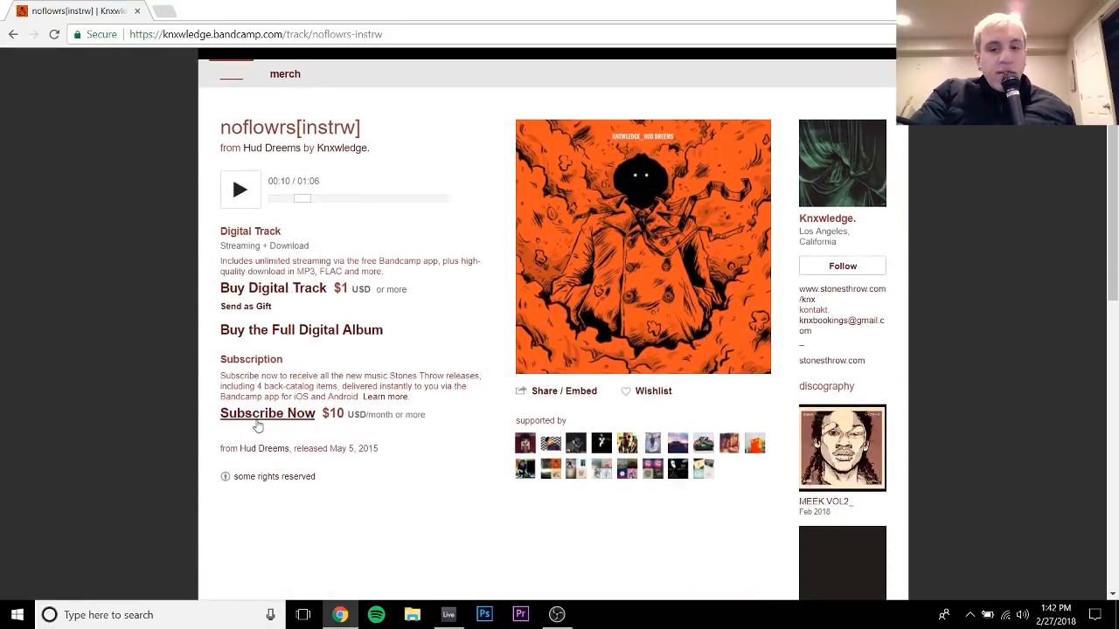
pyautogui.scroll(1, 258, 425)
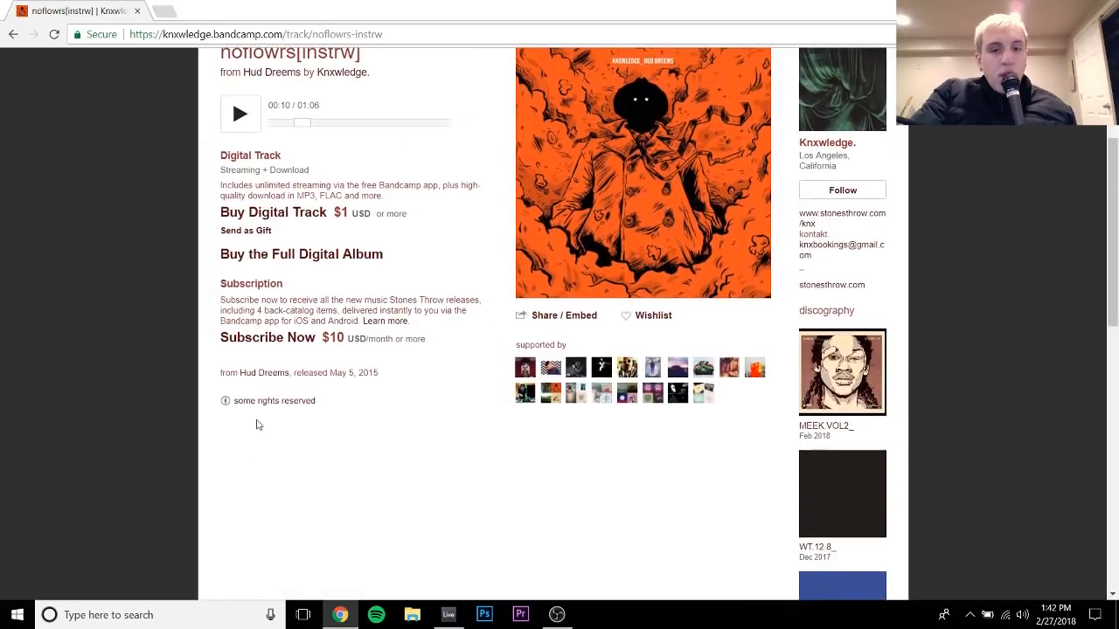
pyautogui.scroll(1, 258, 425)
pyautogui.scroll(1, 258, 425)
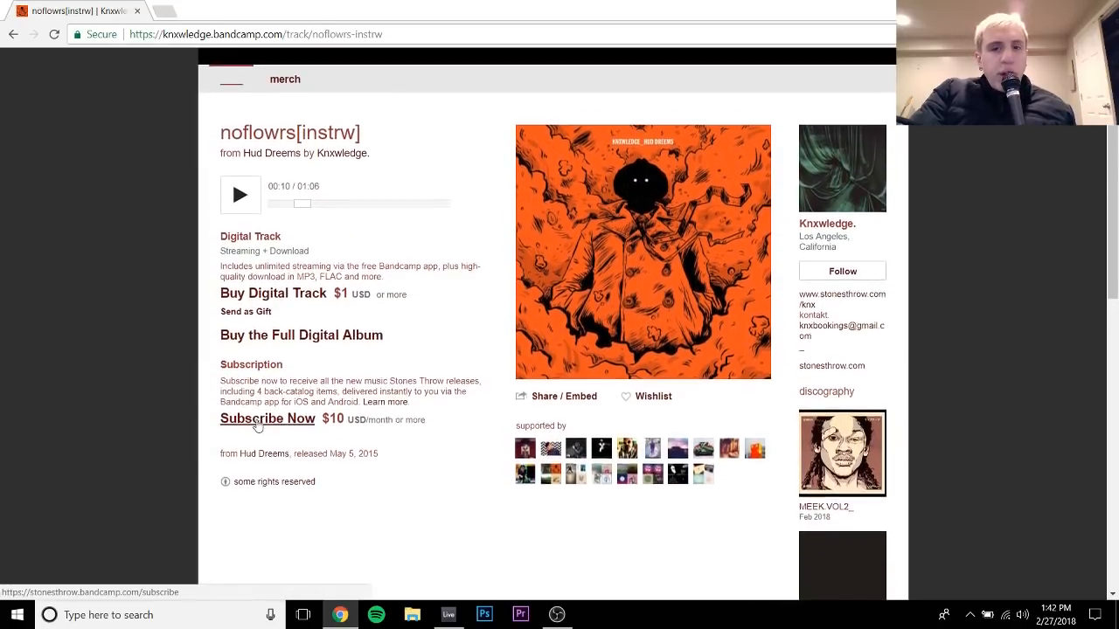
pyautogui.scroll(-1, 258, 425)
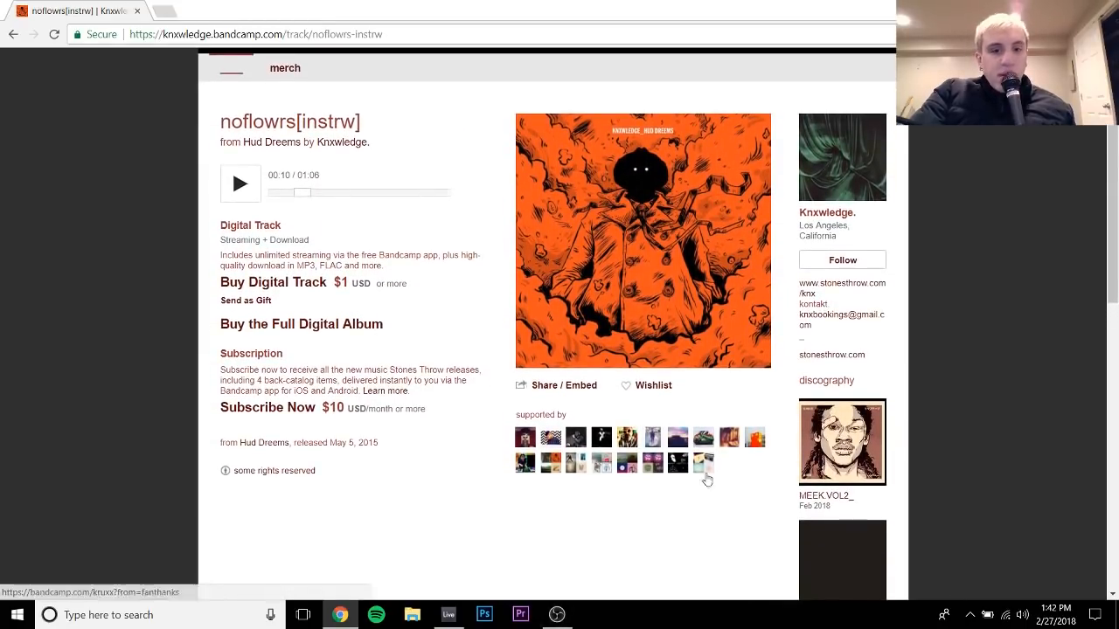
pyautogui.click(239, 187)
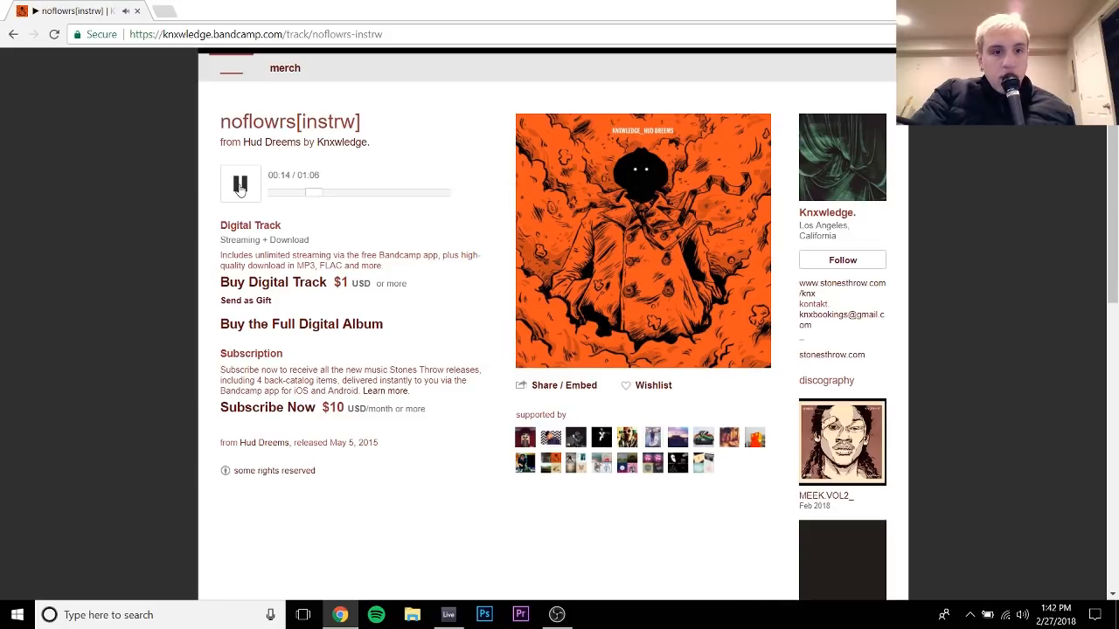
pyautogui.click(240, 186)
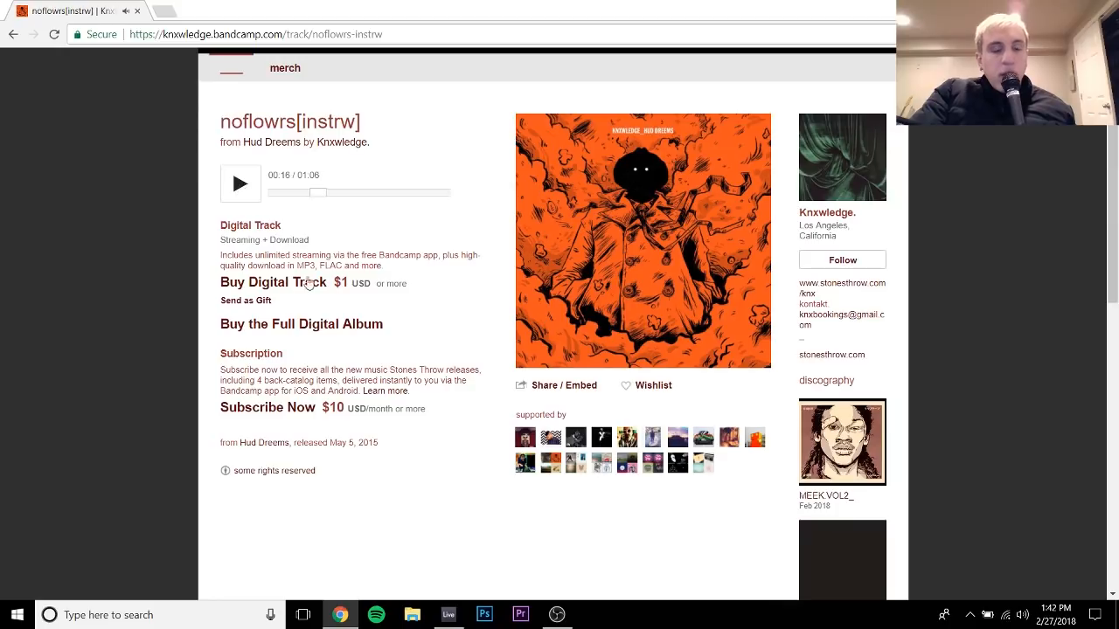
# Switch back to Ableton Live and select the four-bar arrangement across the drums, Sample Loop, bassline and vinyl crackle tracks
pyautogui.click(447, 615)
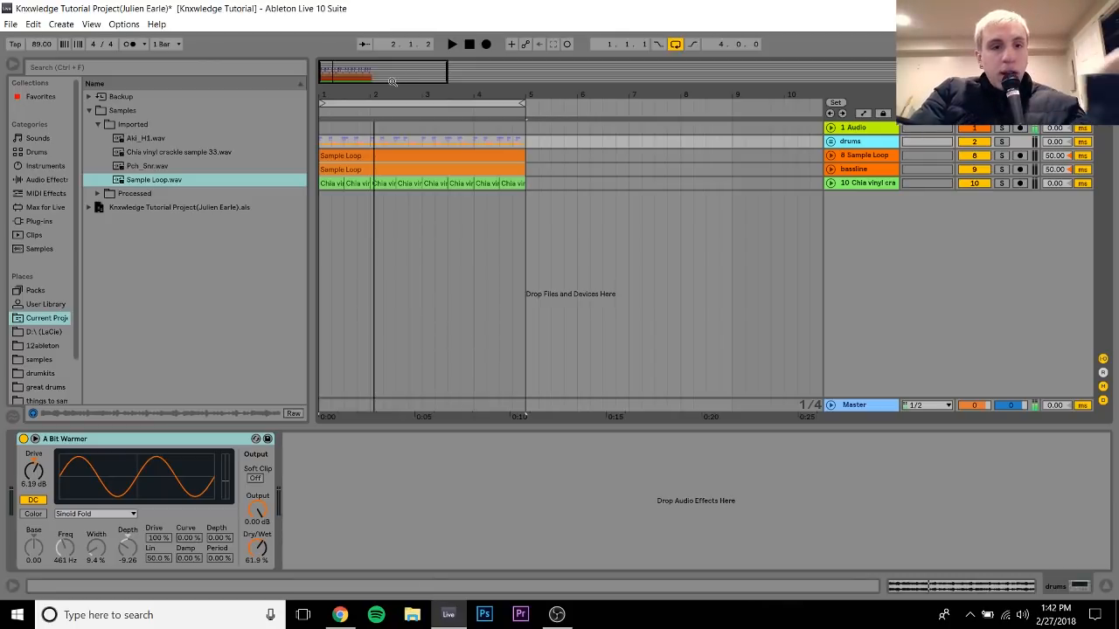
pyautogui.moveTo(336, 94)
pyautogui.mouseDown()
pyautogui.moveTo(336, 223)
pyautogui.moveTo(333, 201)
pyautogui.moveTo(321, 223)
pyautogui.moveTo(562, 217)
pyautogui.moveTo(720, 236)
pyautogui.mouseUp()
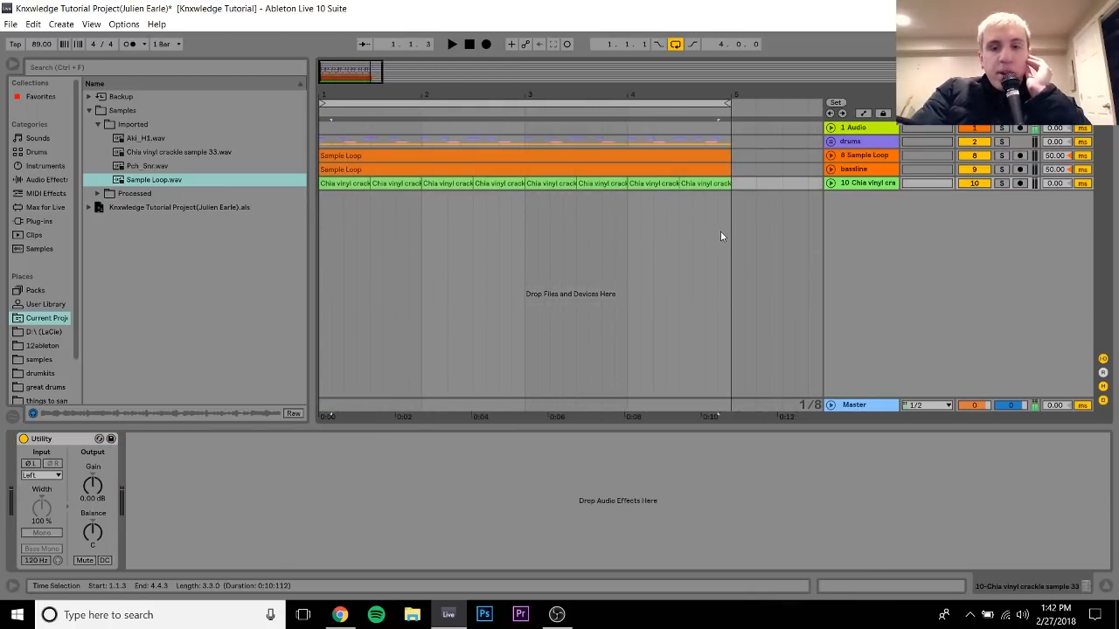
pyautogui.moveTo(730, 142); pyautogui.dragTo(731, 143)
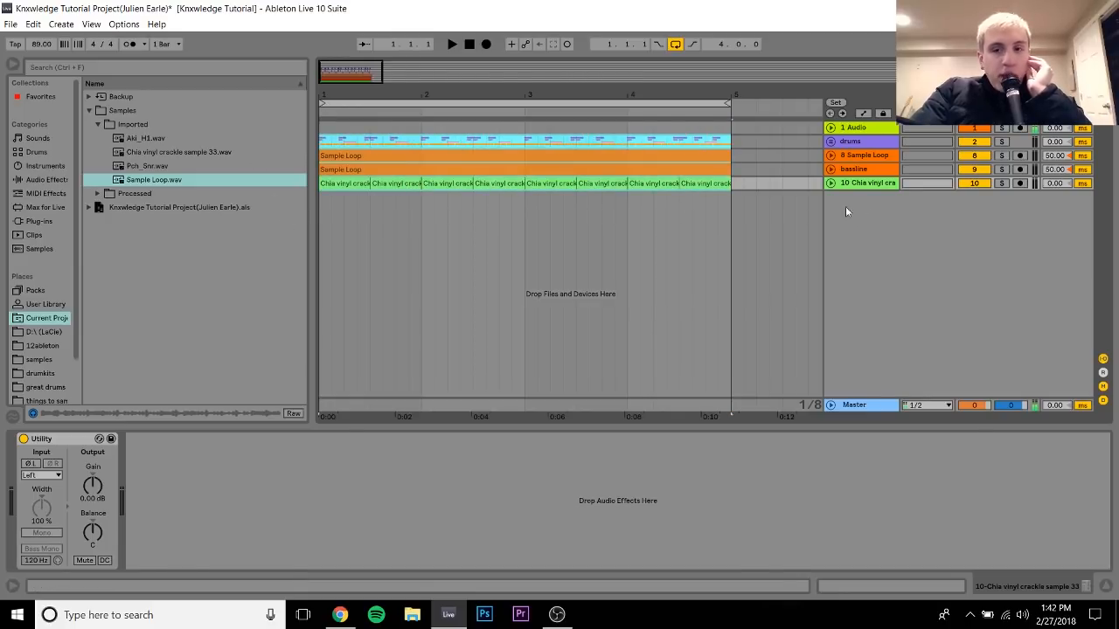
pyautogui.click(865, 170)
pyautogui.click(846, 186)
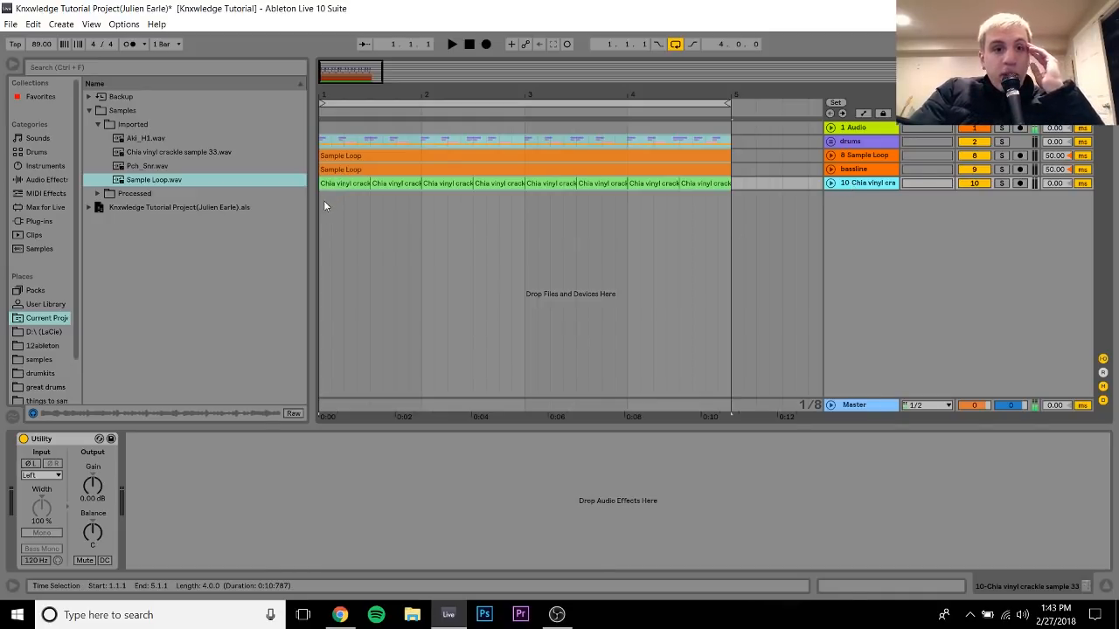
pyautogui.click(415, 200)
pyautogui.moveTo(376, 75); pyautogui.dragTo(379, 82)
pyautogui.moveTo(317, 104)
pyautogui.mouseDown()
pyautogui.moveTo(320, 114)
pyautogui.moveTo(311, 94)
pyautogui.moveTo(325, 91)
pyautogui.moveTo(321, 122)
pyautogui.mouseUp()
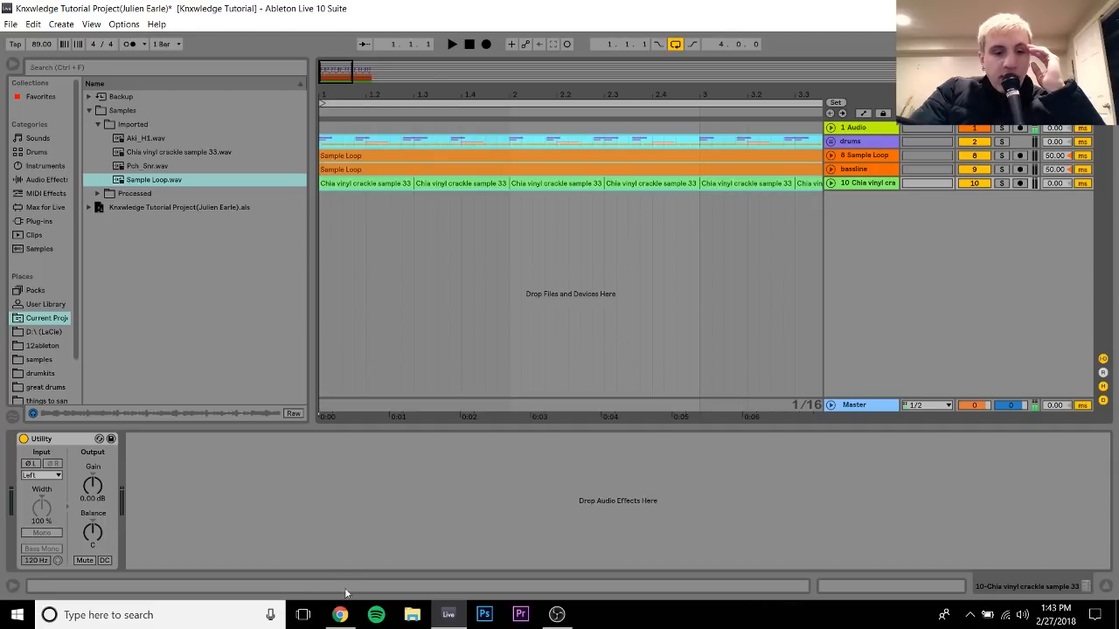
pyautogui.click(340, 614)
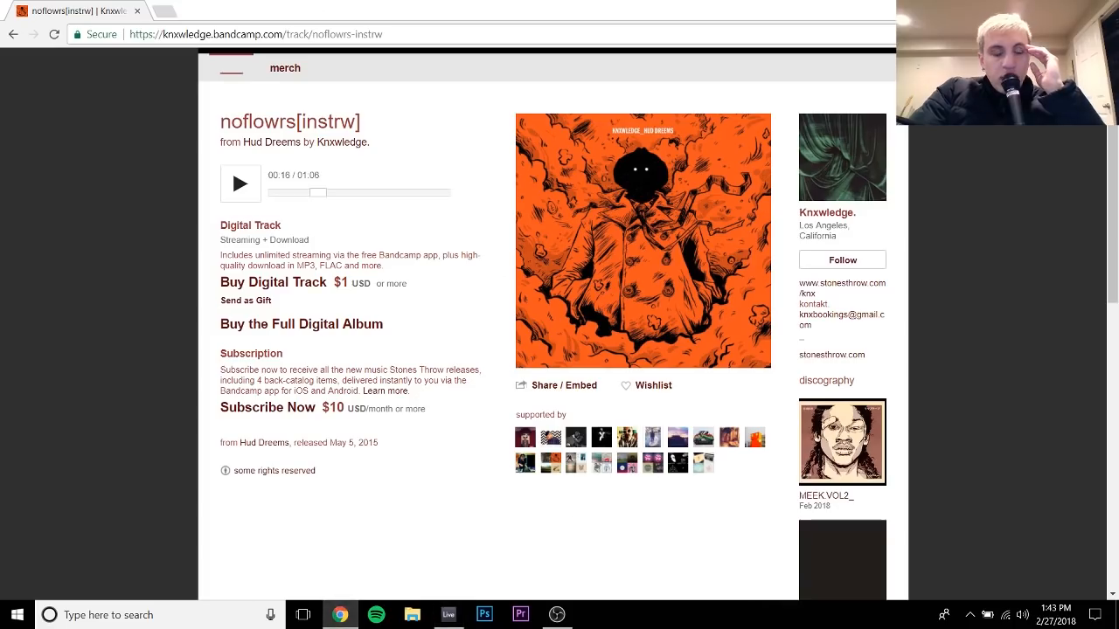
pyautogui.click(448, 615)
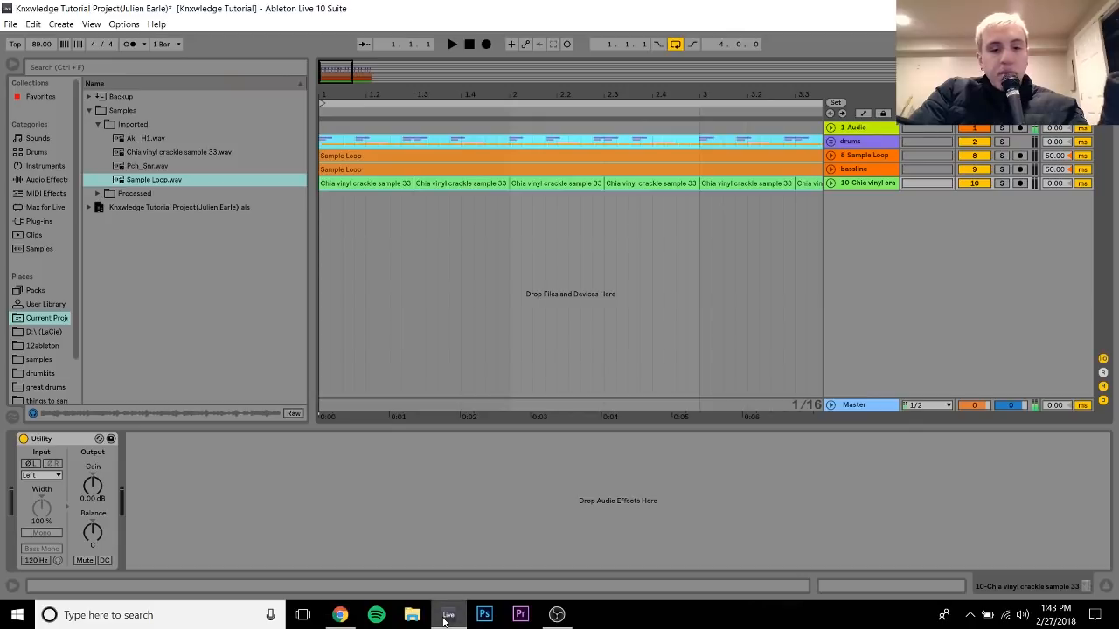
pyautogui.moveTo(476, 90); pyautogui.dragTo(475, 48)
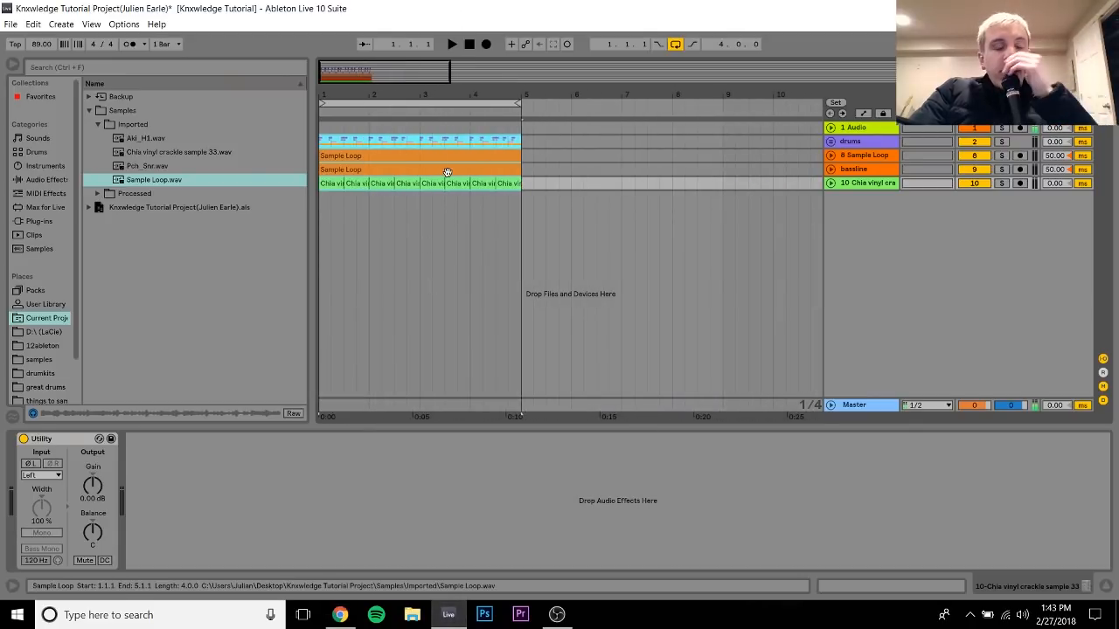
# Preview the imported Pch_Snr.wav and Sample Loop.wav files, and compare the effects on the Sample Loop and bassline tracks
pyautogui.click(421, 155)
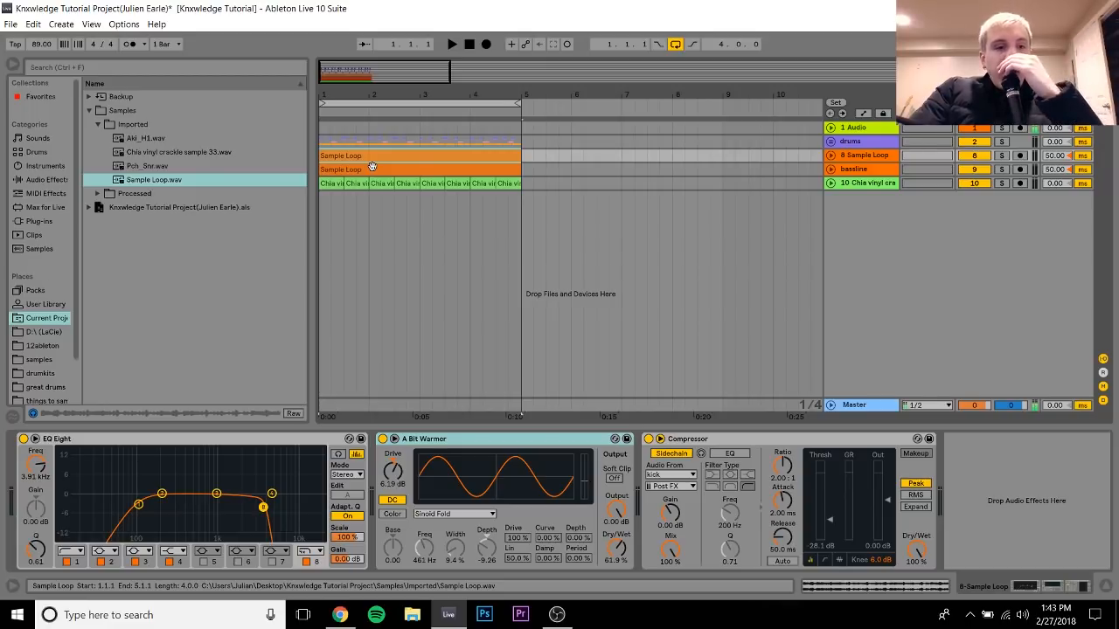
pyautogui.click(149, 167)
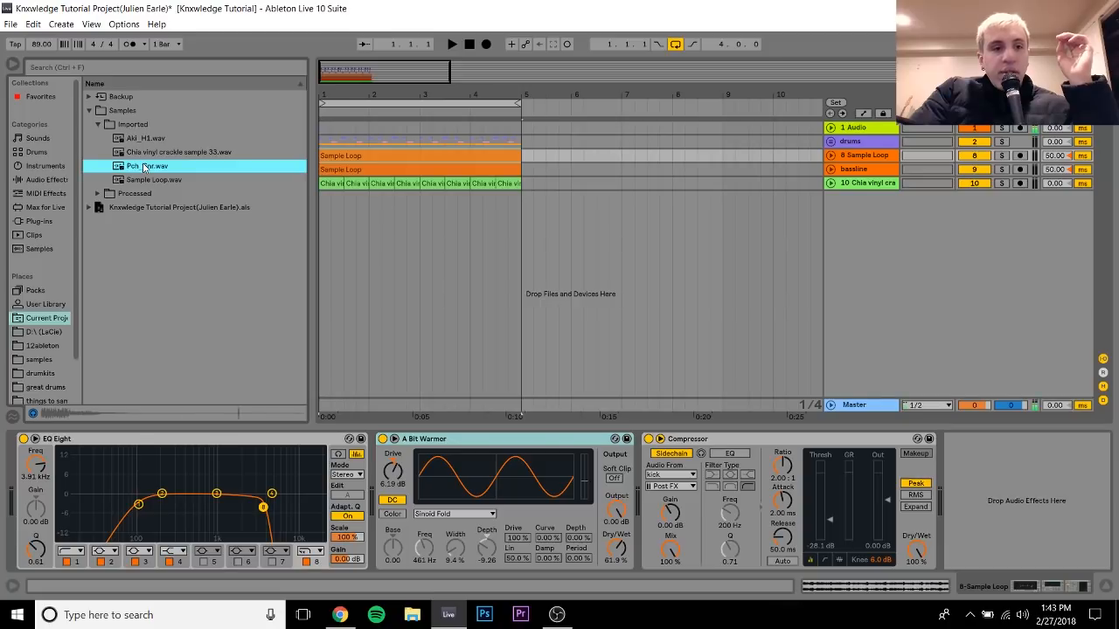
pyautogui.click(148, 179)
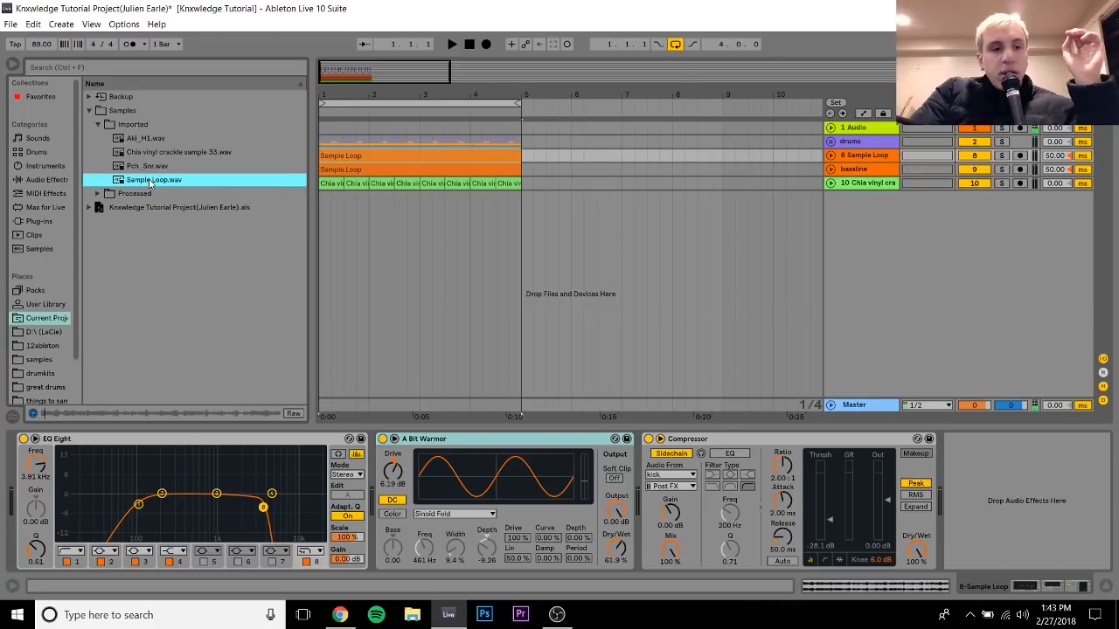
pyautogui.click(424, 165)
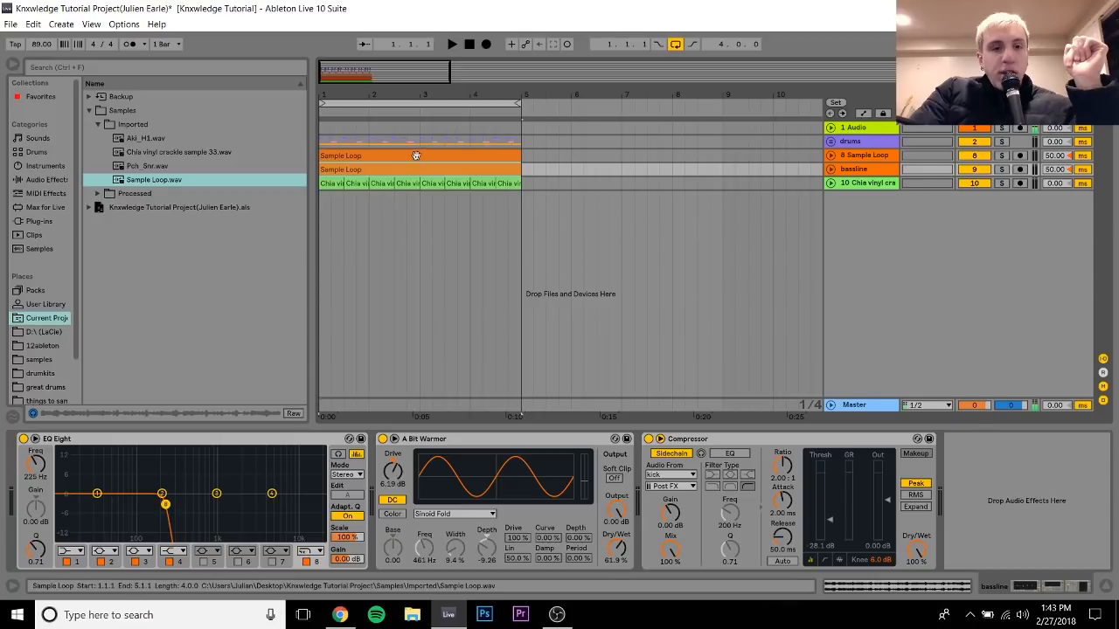
pyautogui.click(416, 155)
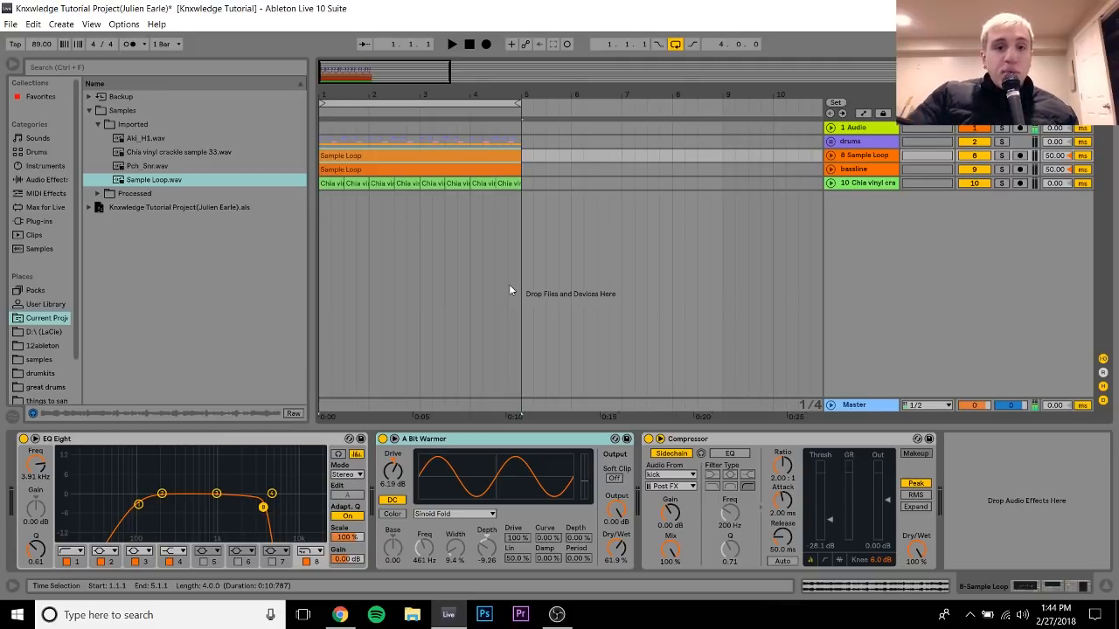
# Review the device chains of the Sample Loop track, the bassline track and the drums group in turn
pyautogui.click(460, 236)
pyautogui.click(515, 273)
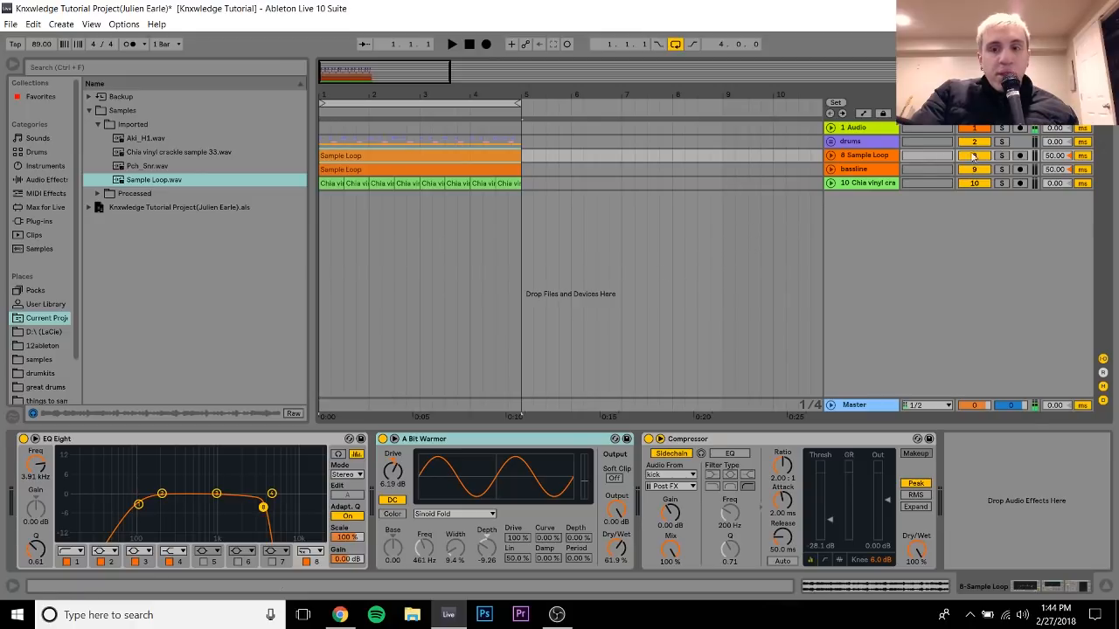
pyautogui.click(885, 155)
pyautogui.click(867, 169)
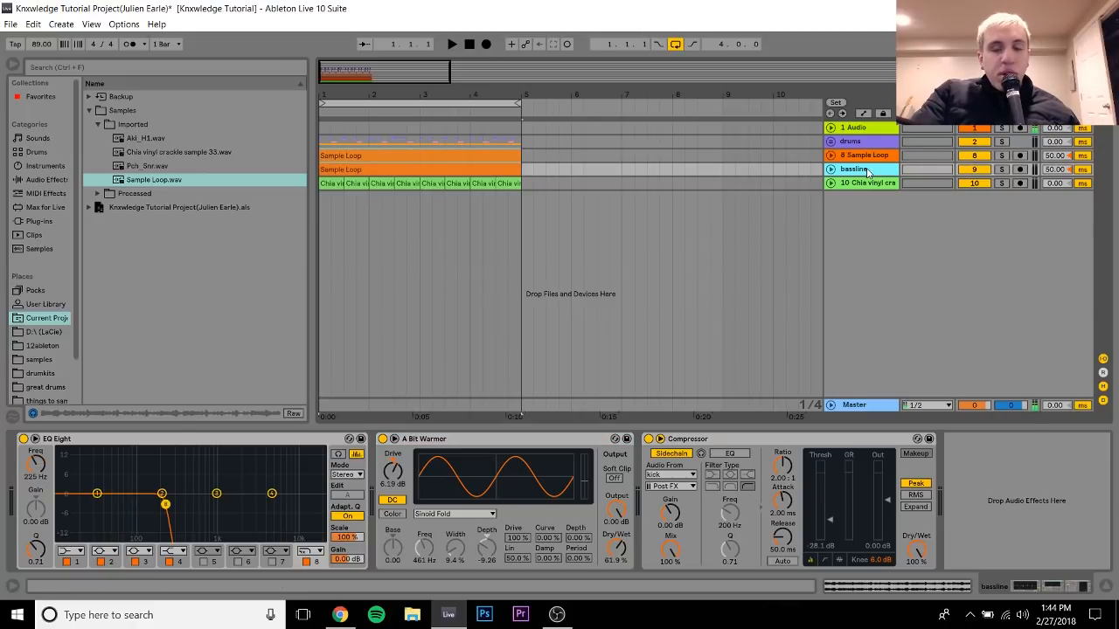
pyautogui.click(867, 145)
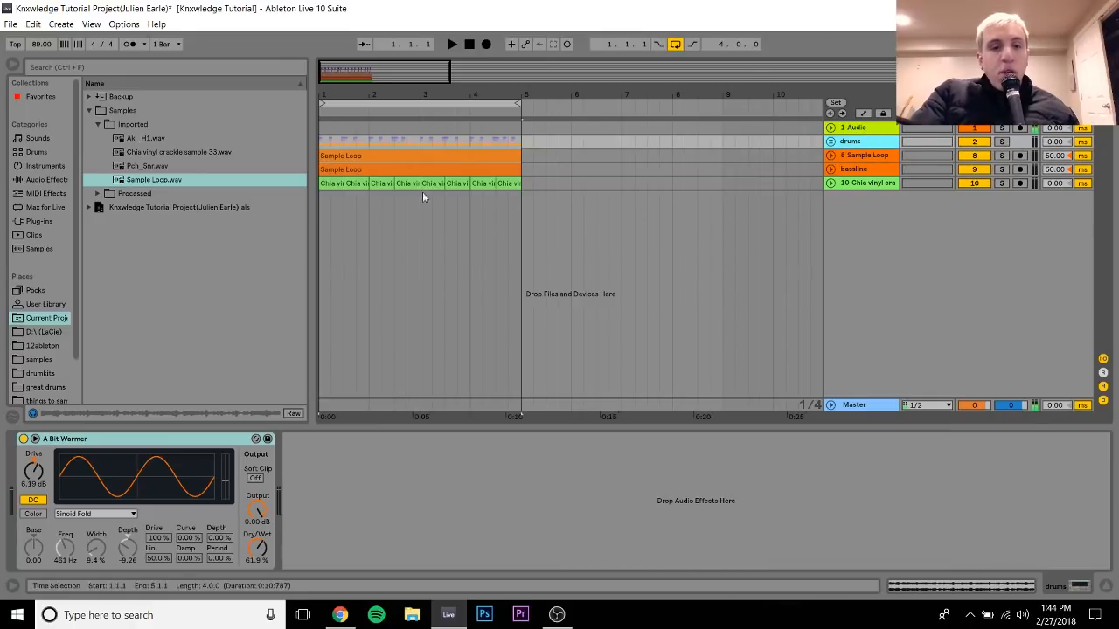